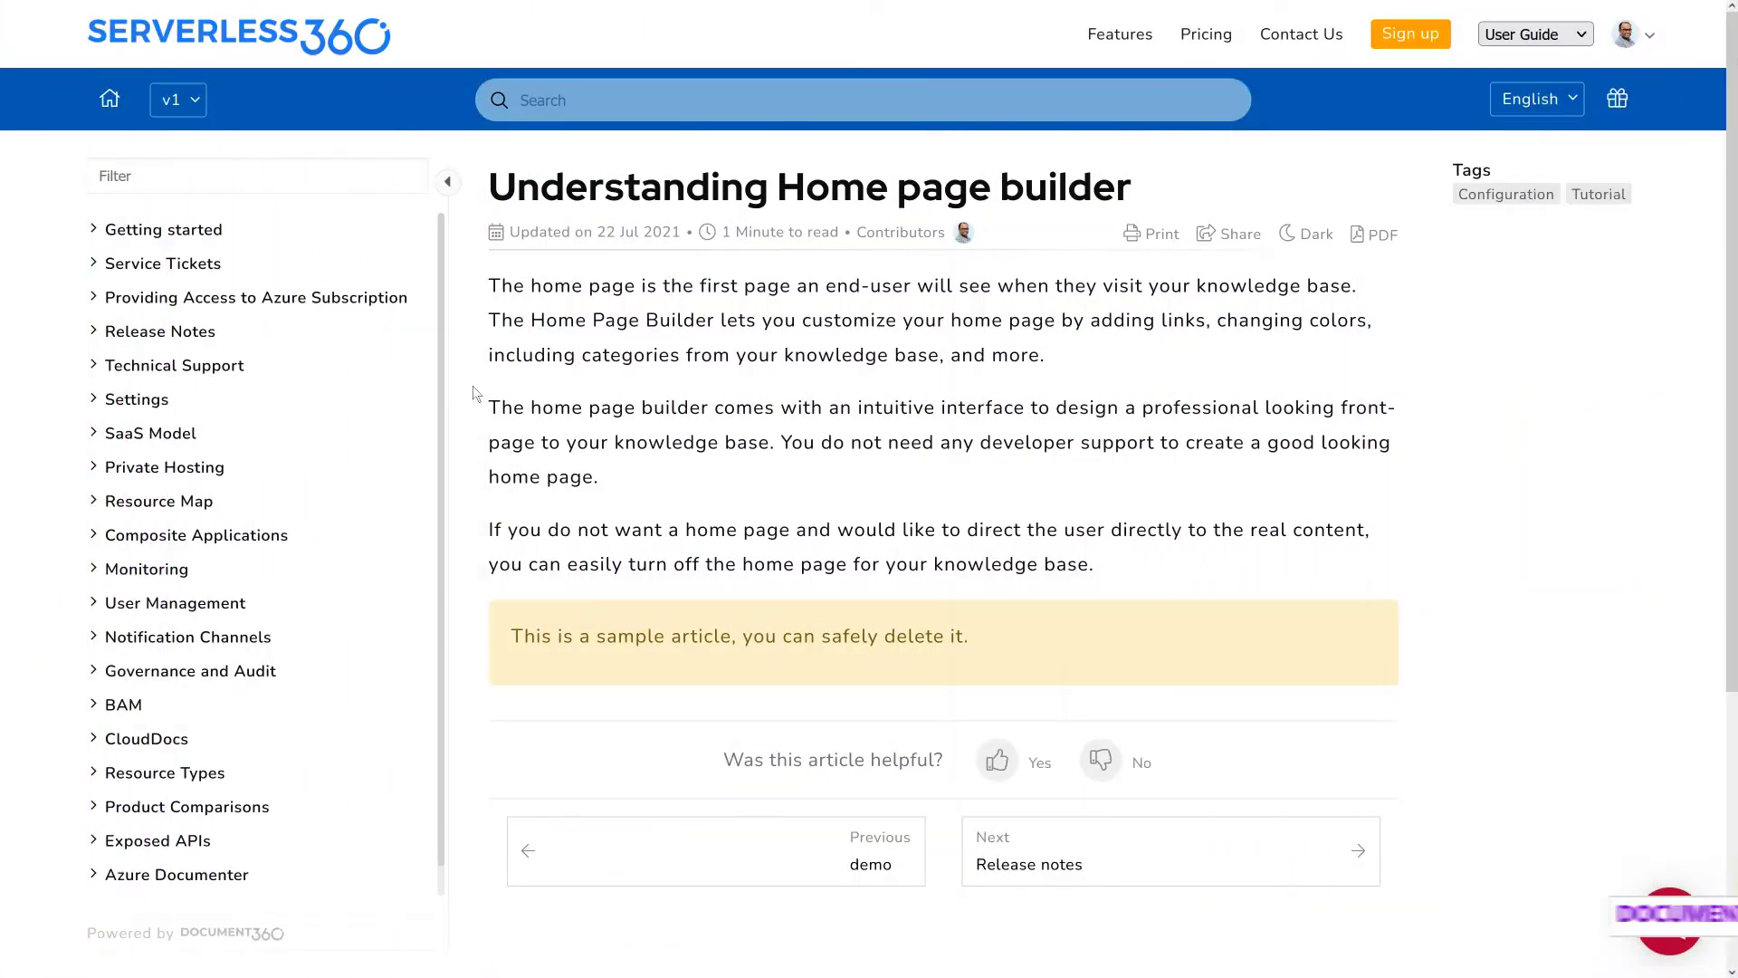
Step: Open BAM Alert History and read it in German as 'BAM-Warnungsverlauf'
{"action": "left_click", "coordinate": [94, 712]}
{"action": "left_click", "coordinate": [180, 743]}
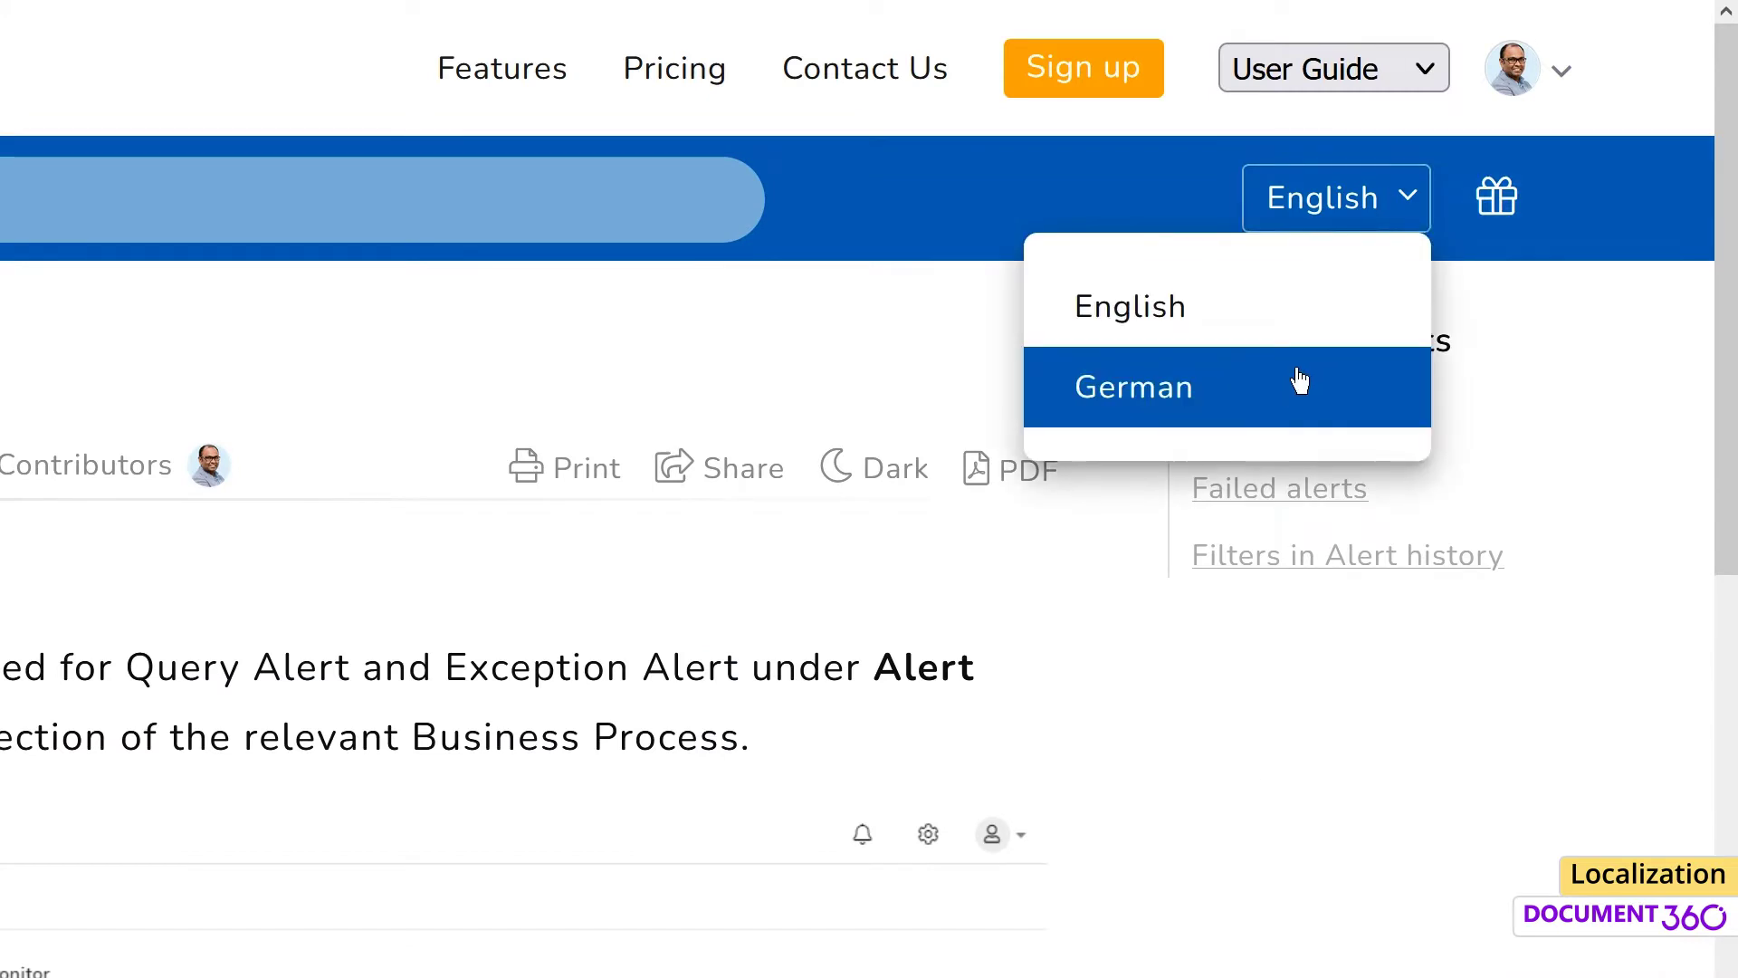
{"action": "left_click", "coordinate": [1288, 405]}
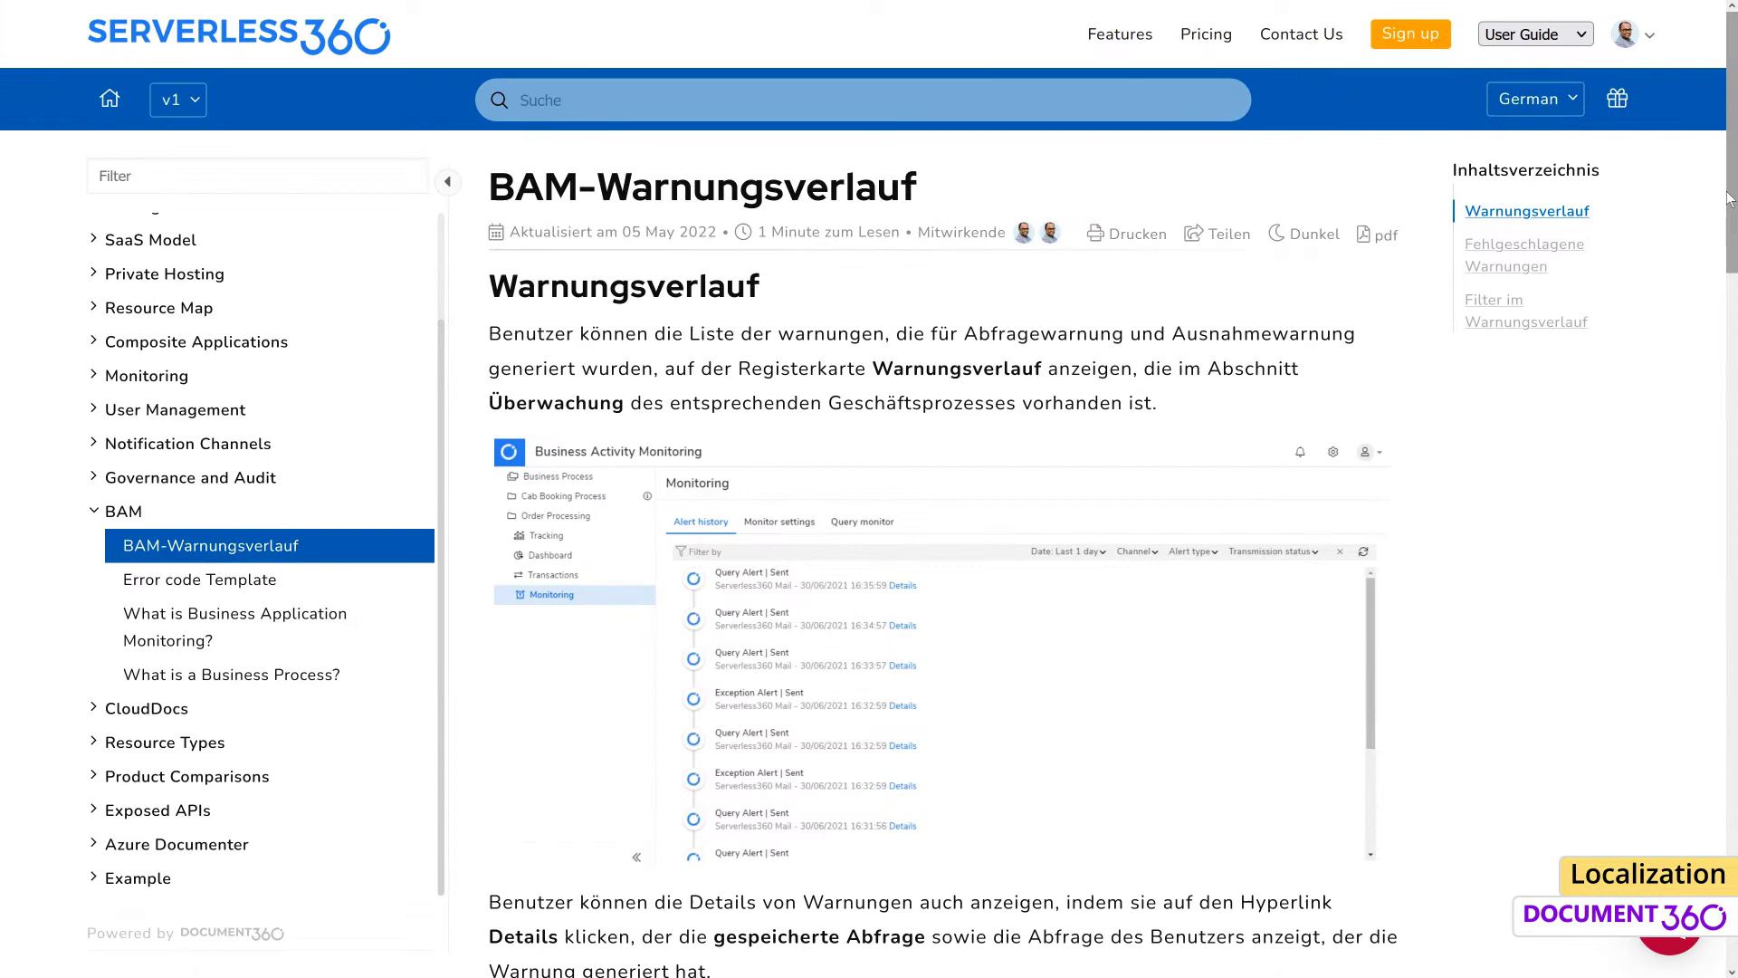
{"action": "left_click_drag", "start_coordinate": [1729, 199], "coordinate": [1732, 847]}
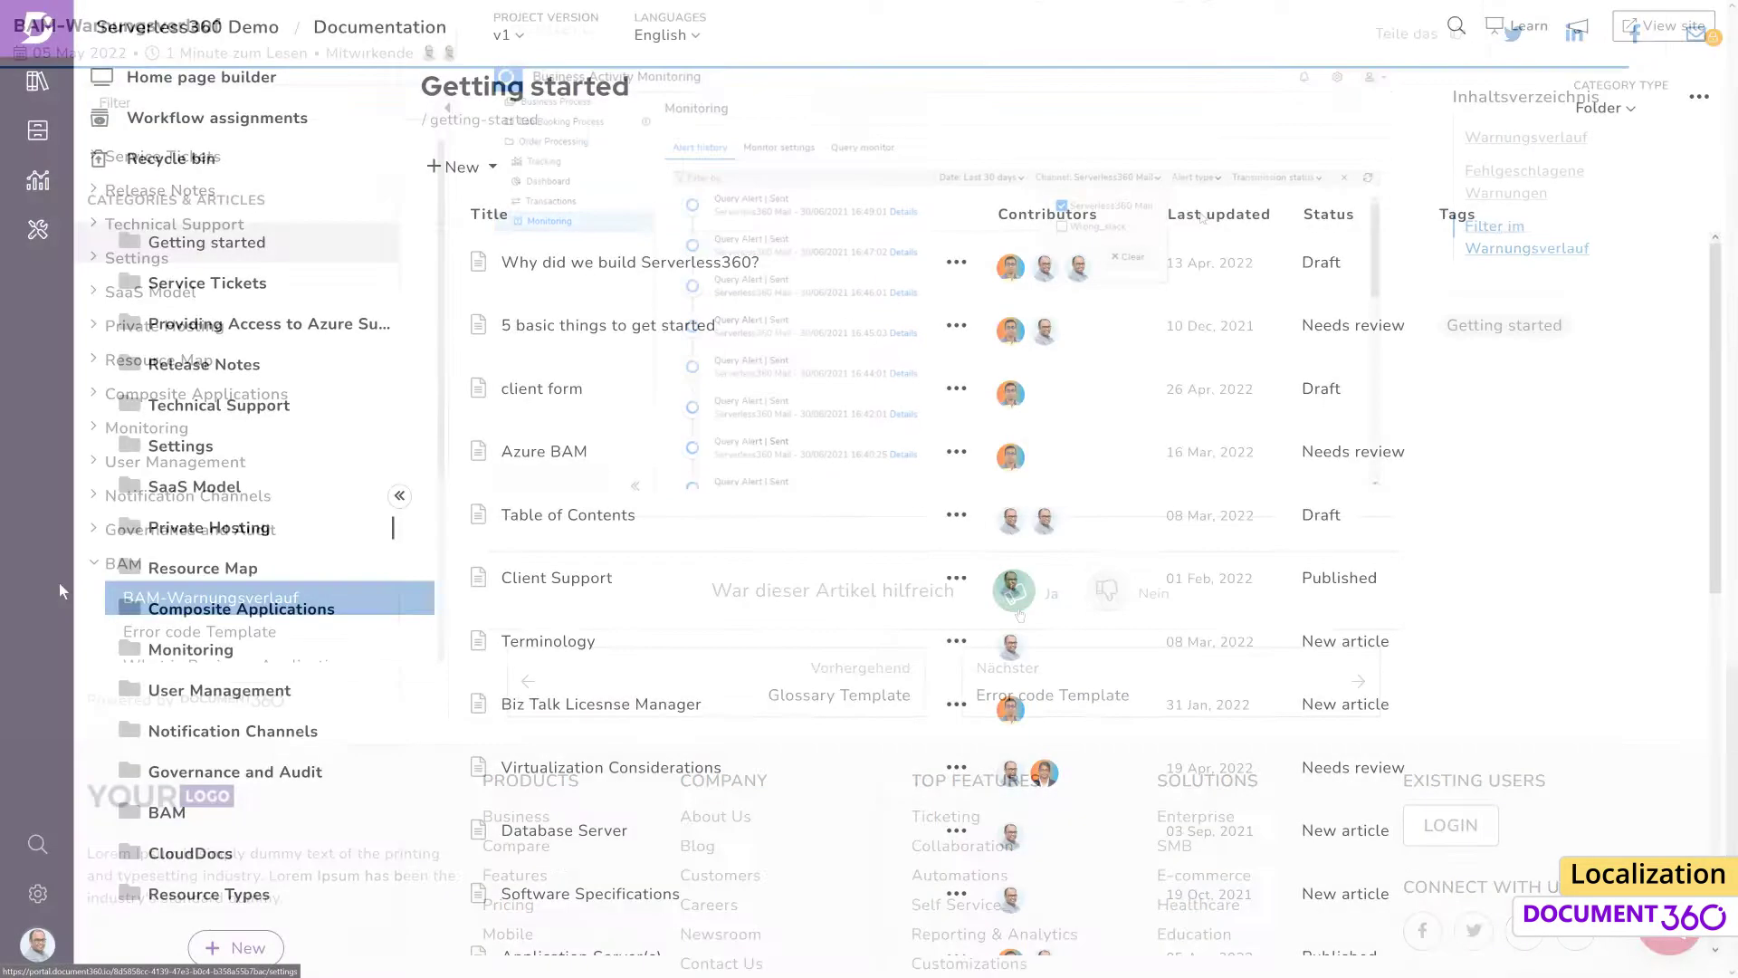
Step: Add French to the v1 version's languages in Localization & Versions settings
{"action": "left_click", "coordinate": [51, 898]}
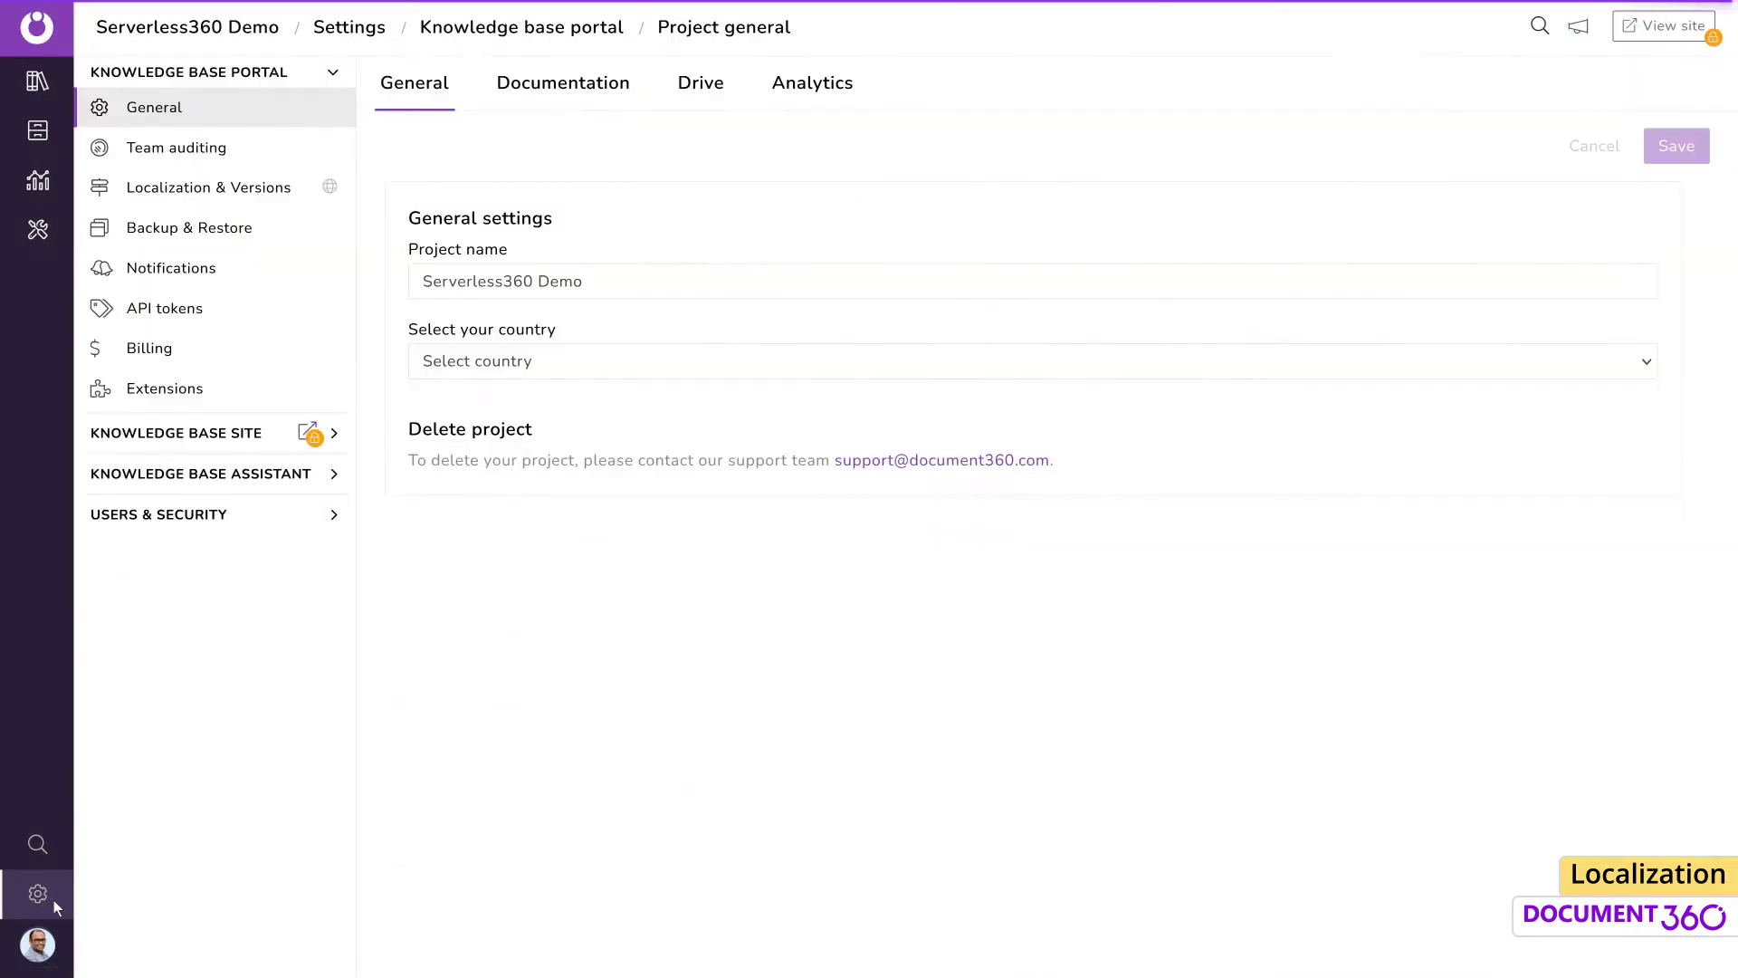
{"action": "left_click", "coordinate": [286, 199]}
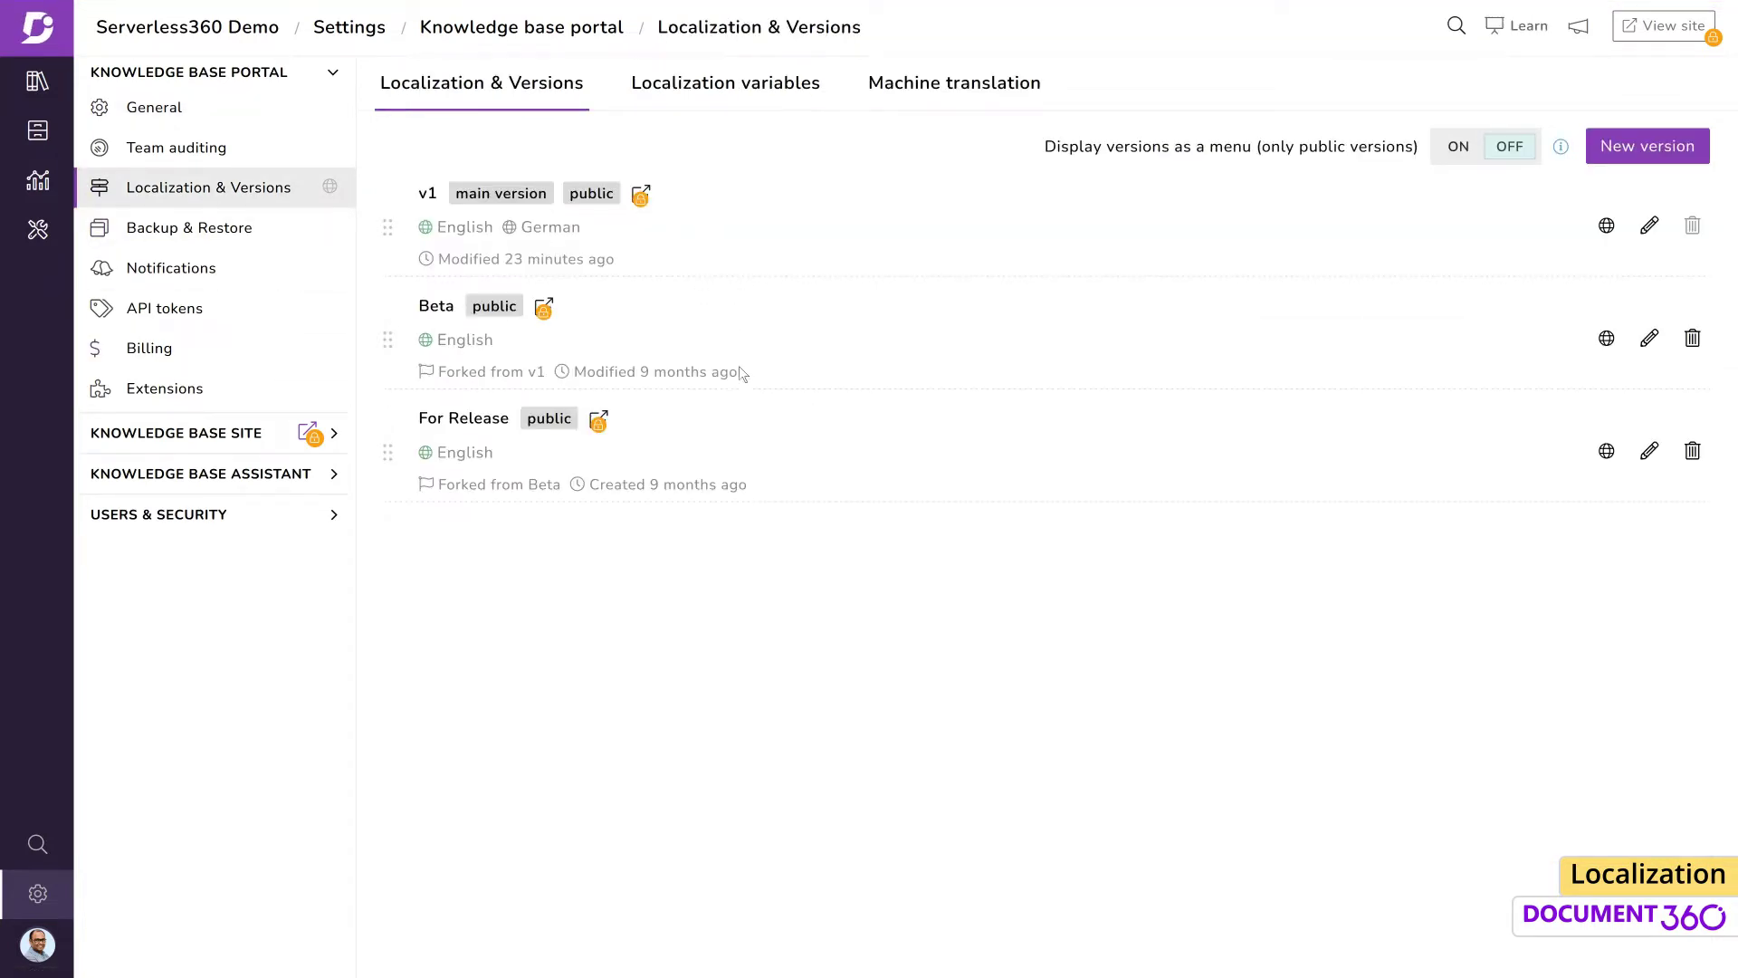
{"action": "left_click", "coordinate": [1649, 226]}
{"action": "left_click", "coordinate": [1334, 514]}
{"action": "left_click_drag", "start_coordinate": [1395, 220], "coordinate": [1383, 266]}
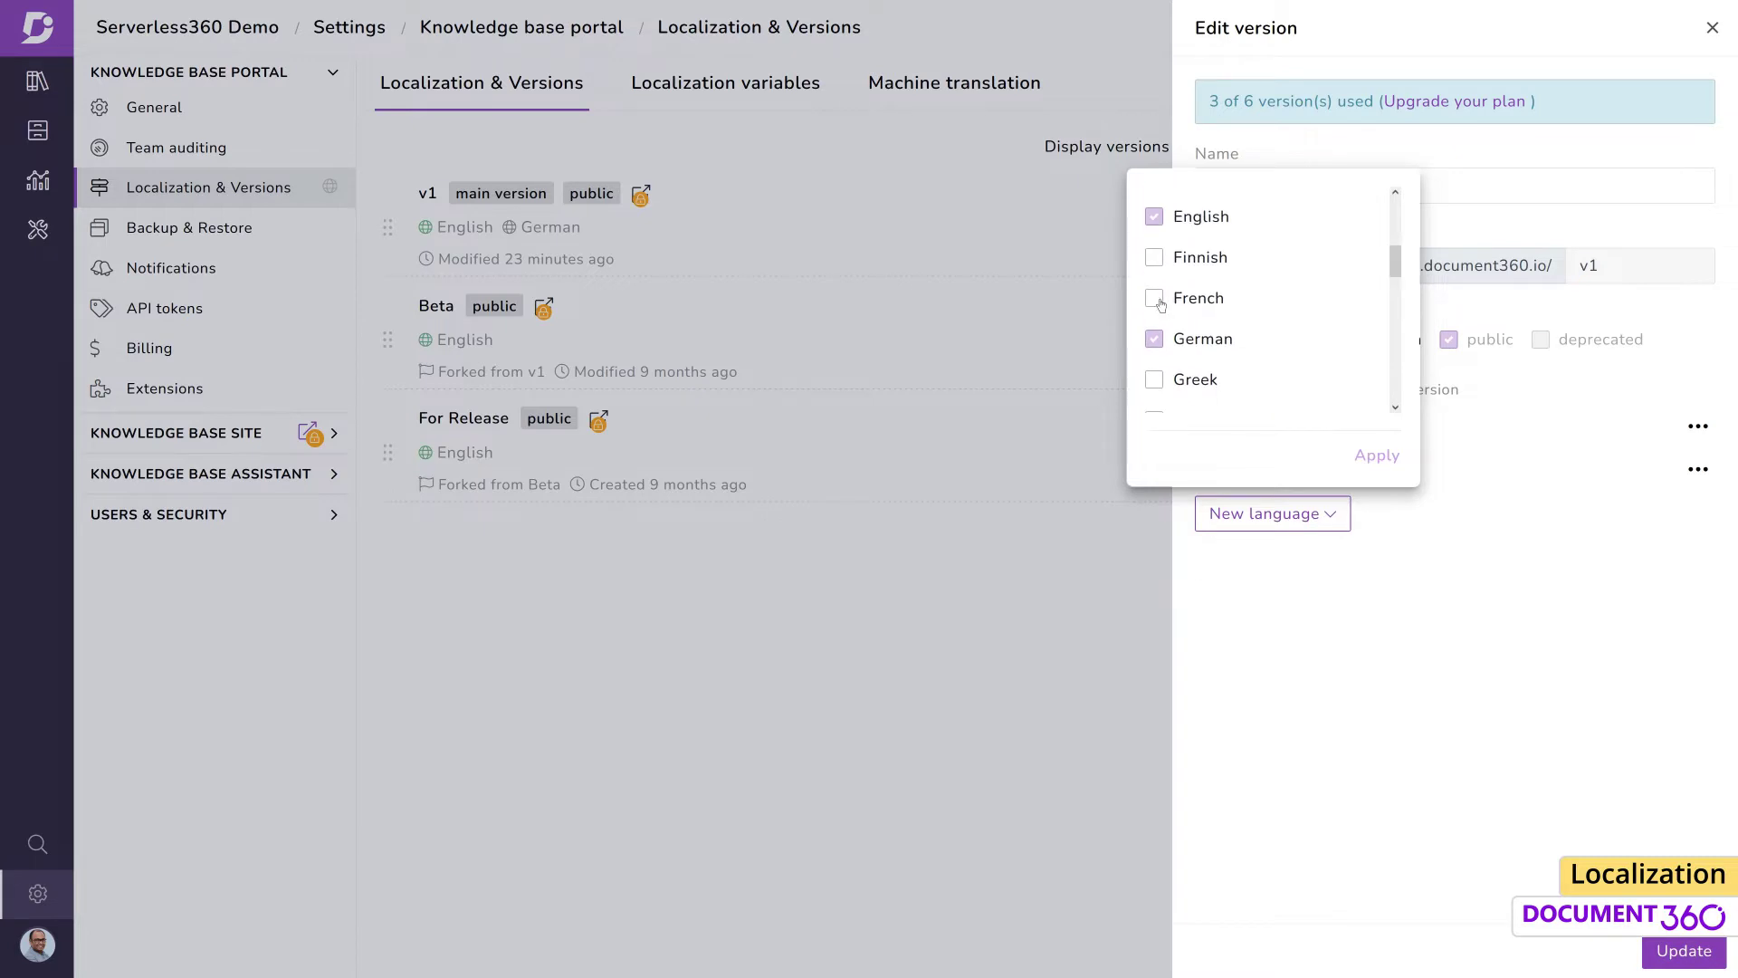
{"action": "left_click", "coordinate": [1377, 455]}
{"action": "left_click", "coordinate": [1684, 951]}
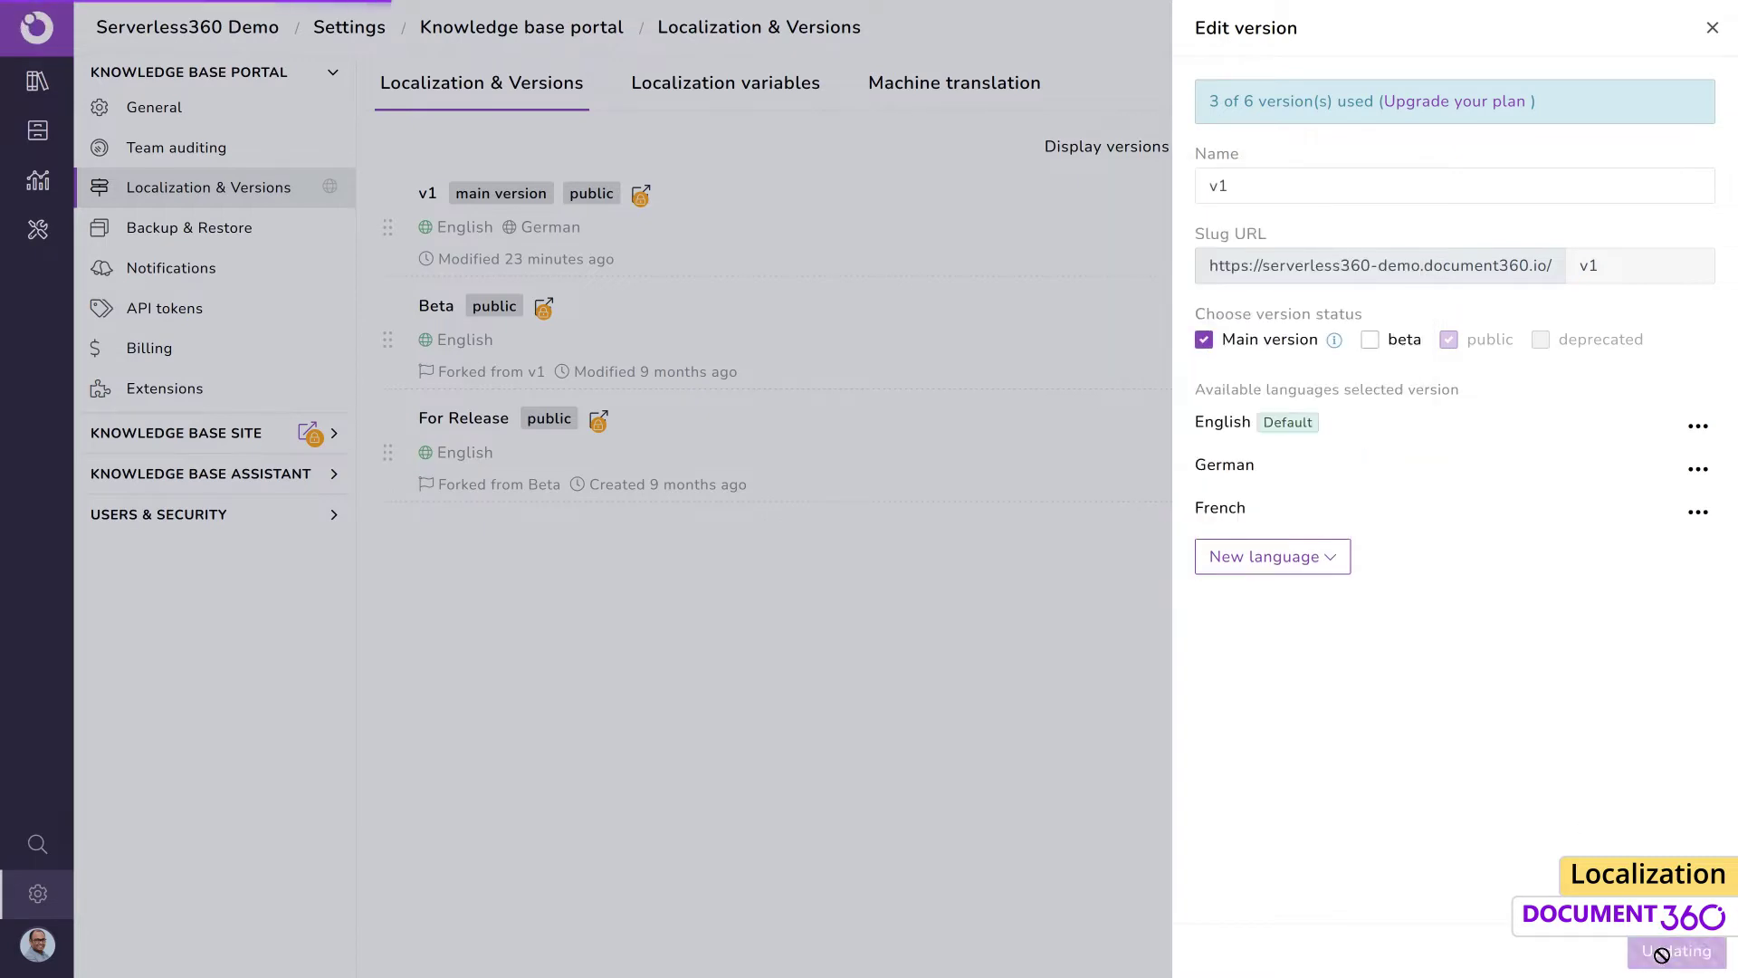
Step: Open 'What is Business Application Monitoring?' in its French version
{"action": "left_click", "coordinate": [37, 96]}
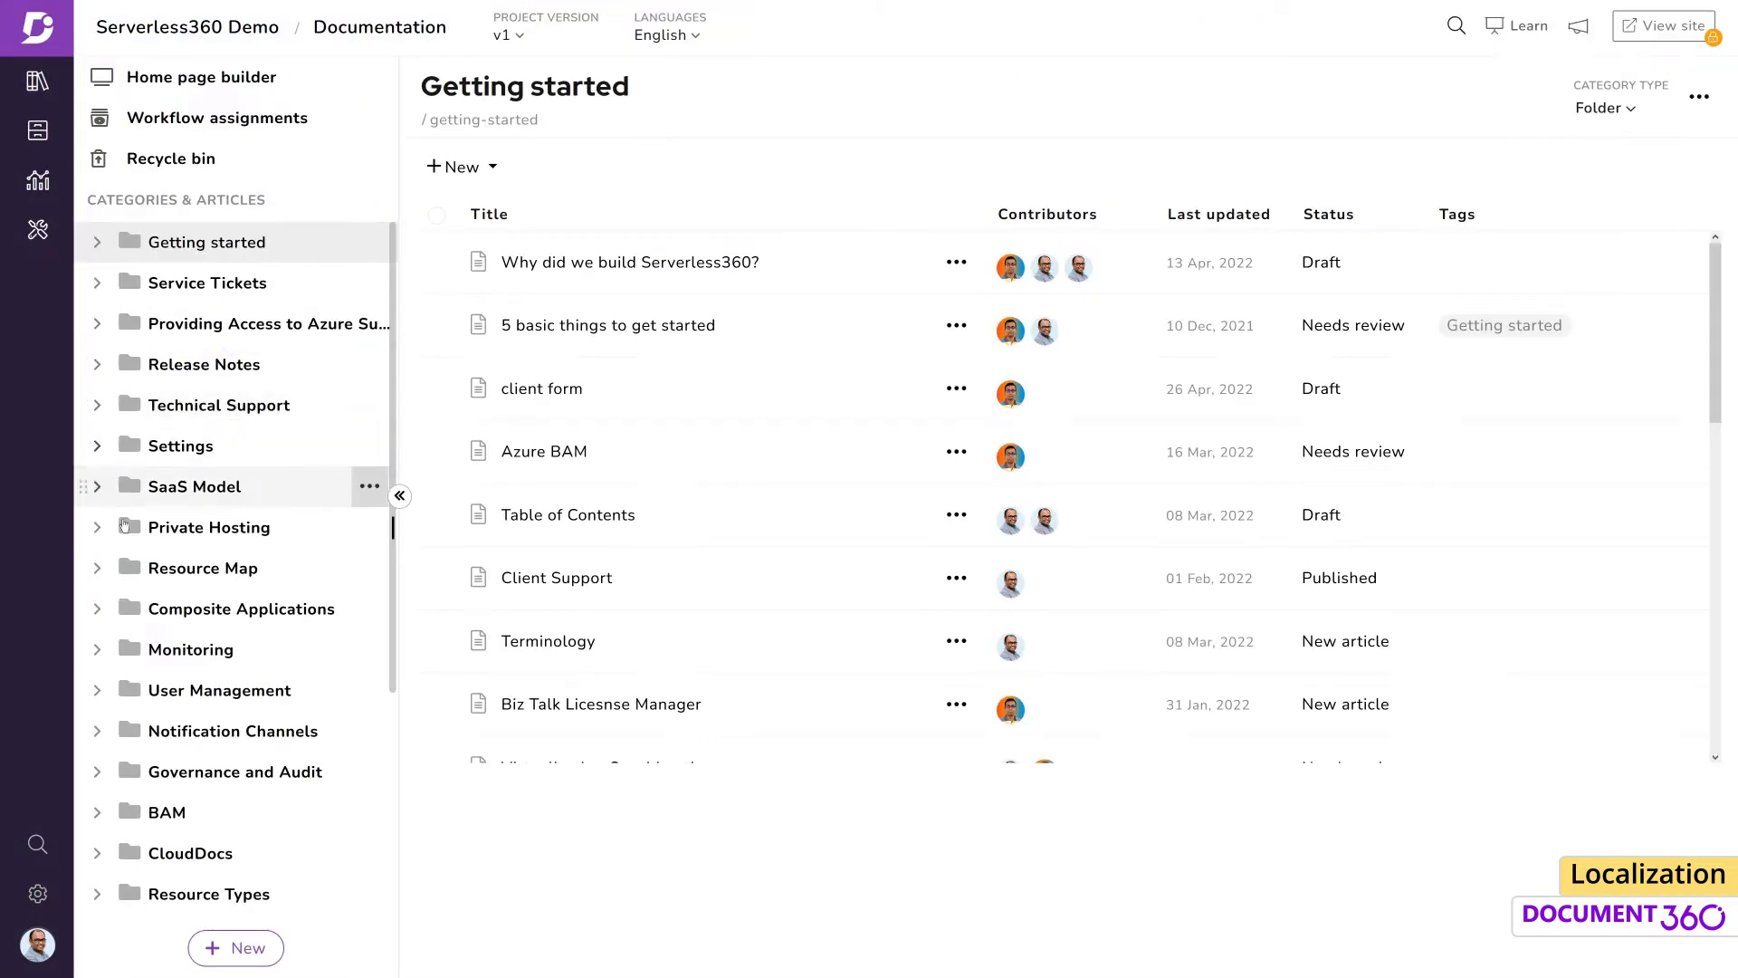
{"action": "left_click", "coordinate": [97, 812]}
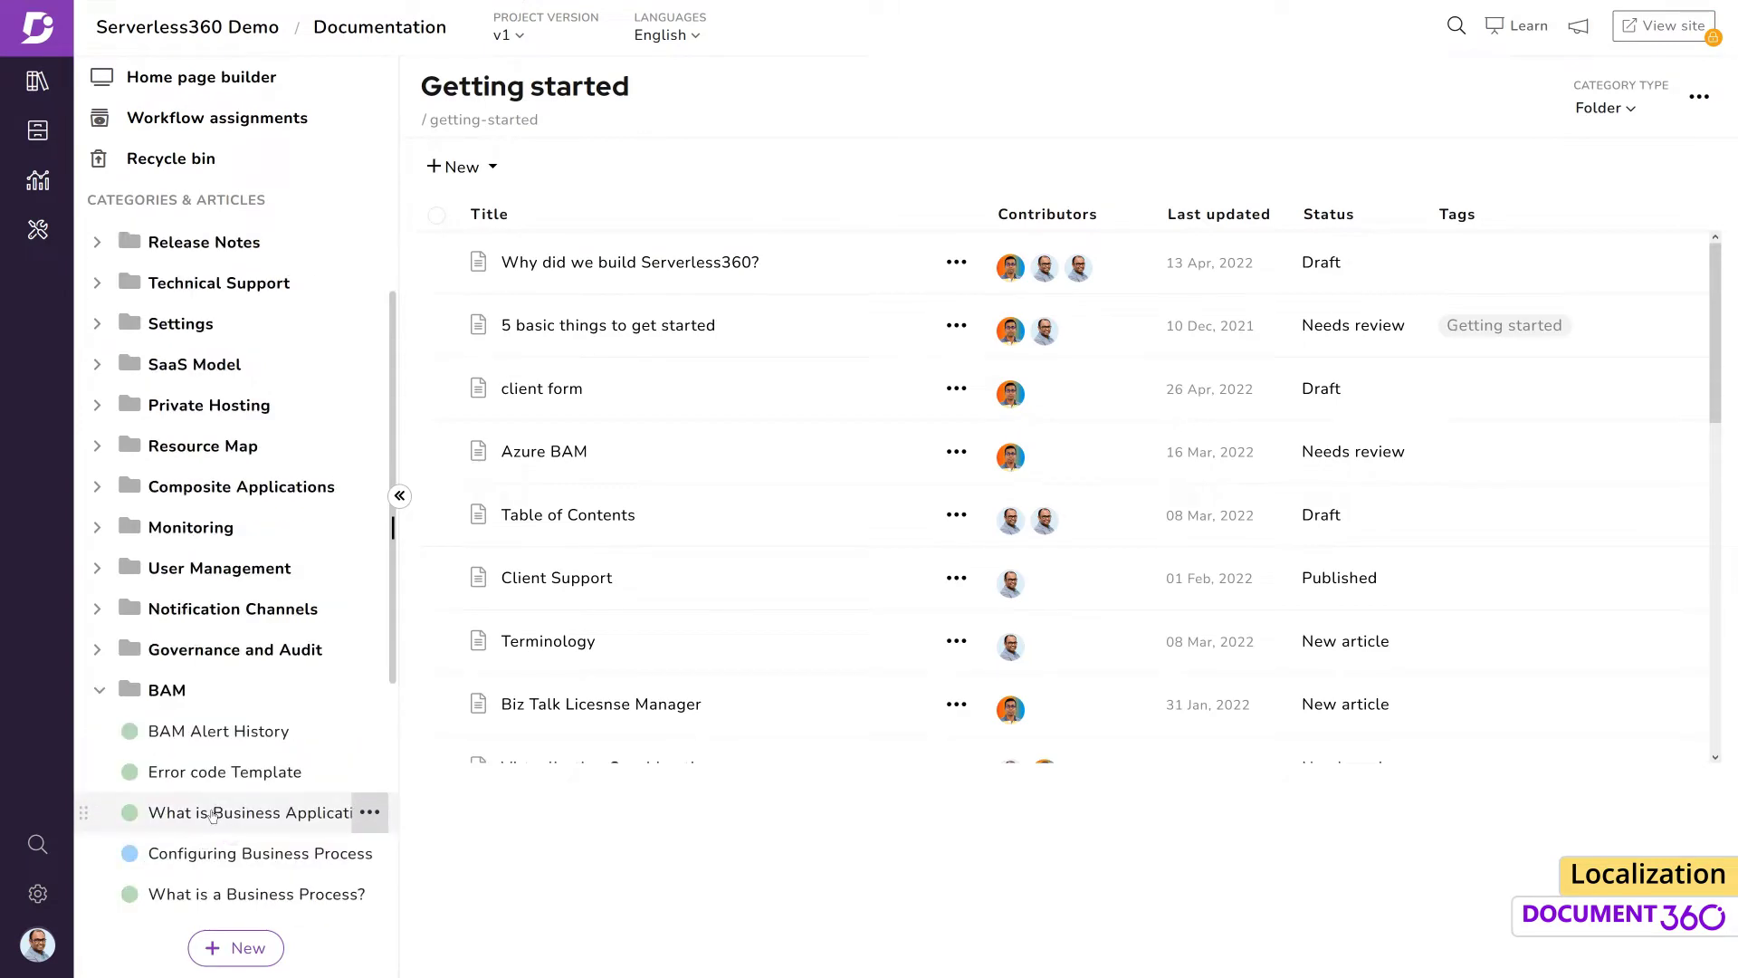
{"action": "left_click", "coordinate": [271, 807]}
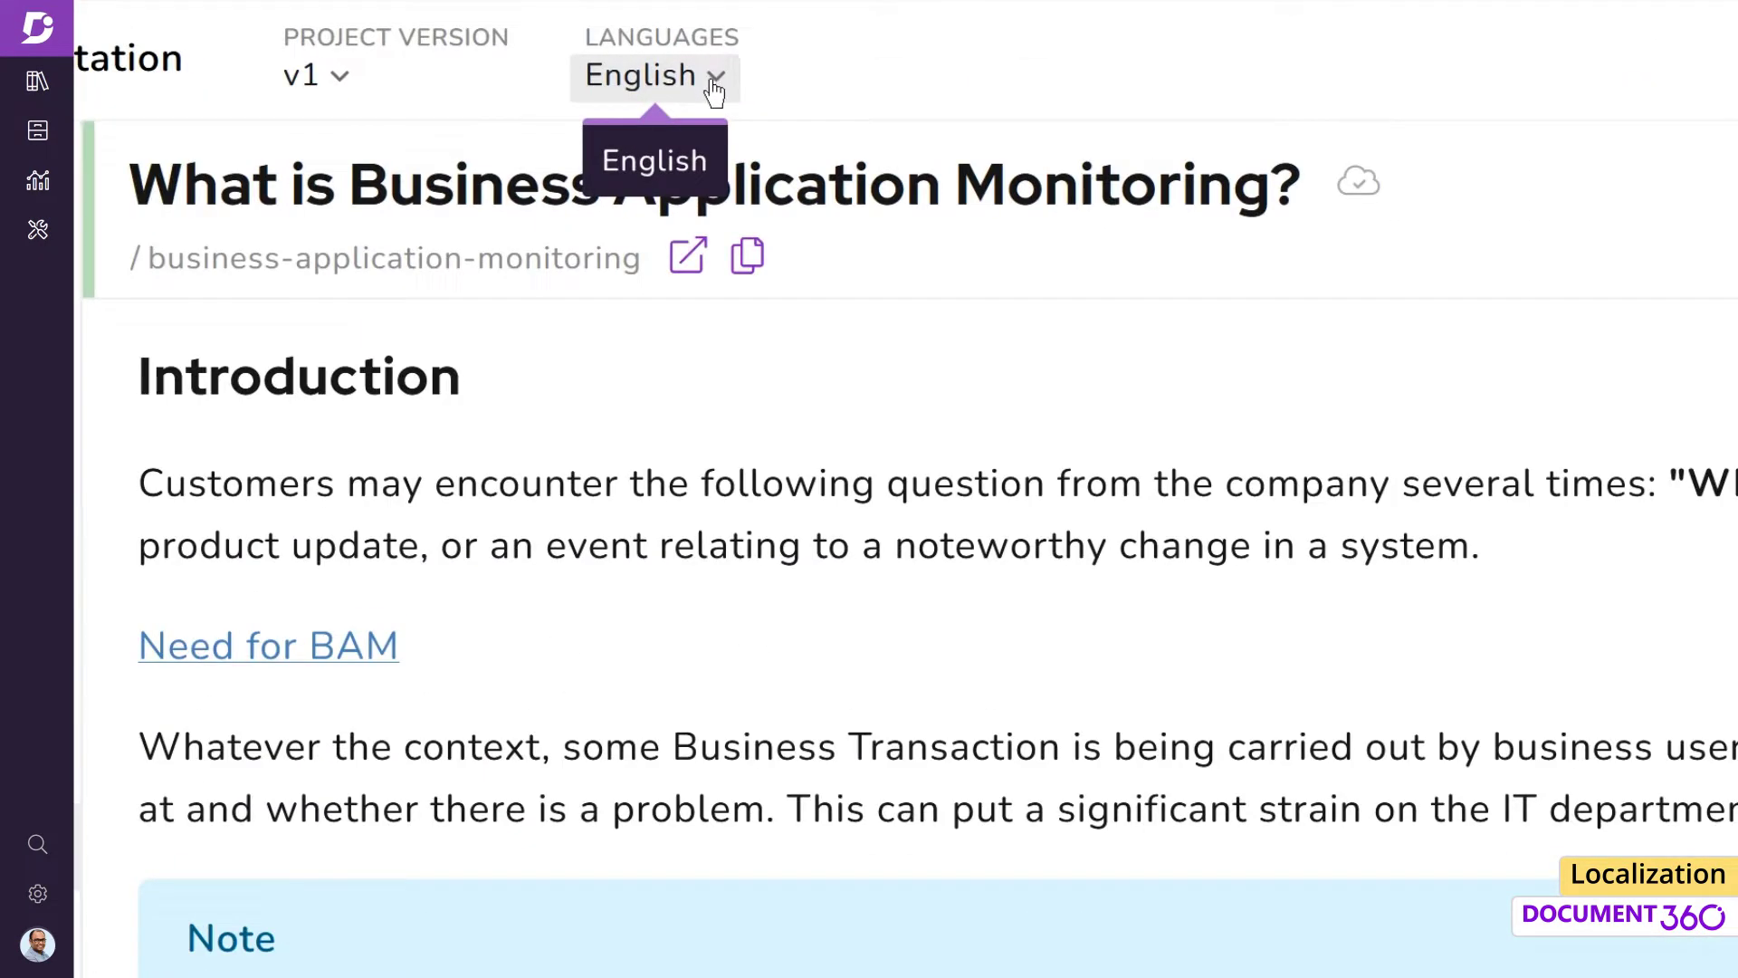
{"action": "left_click", "coordinate": [702, 50]}
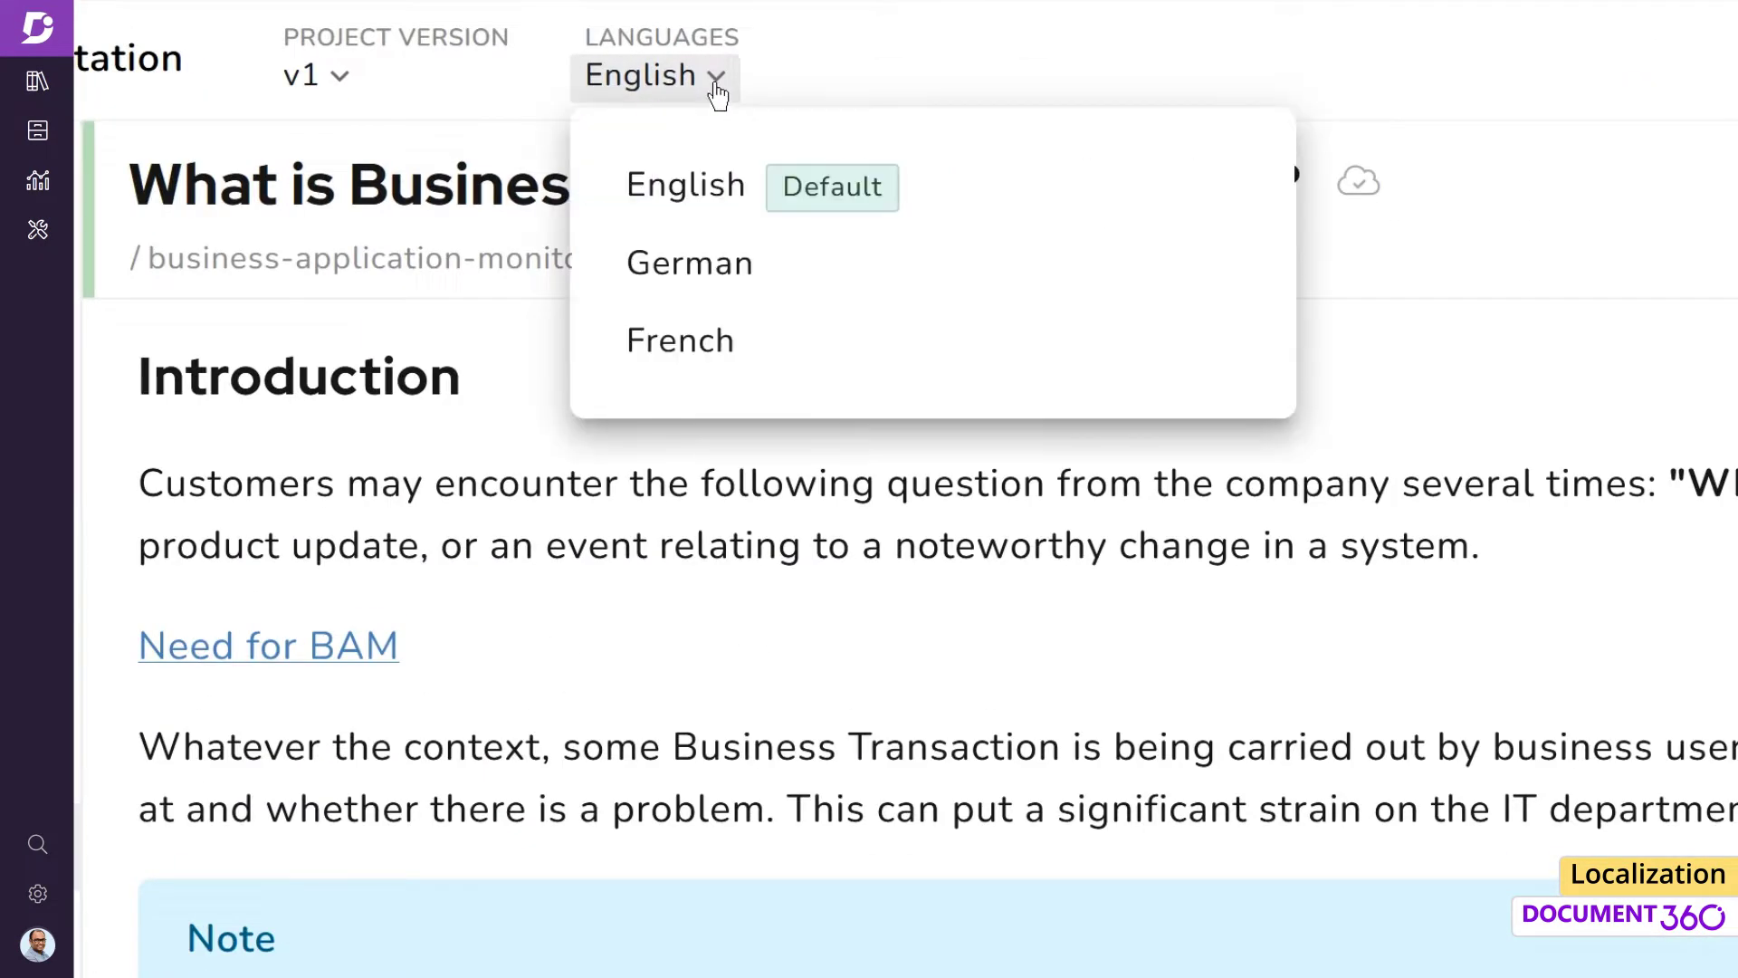
{"action": "left_click", "coordinate": [714, 367]}
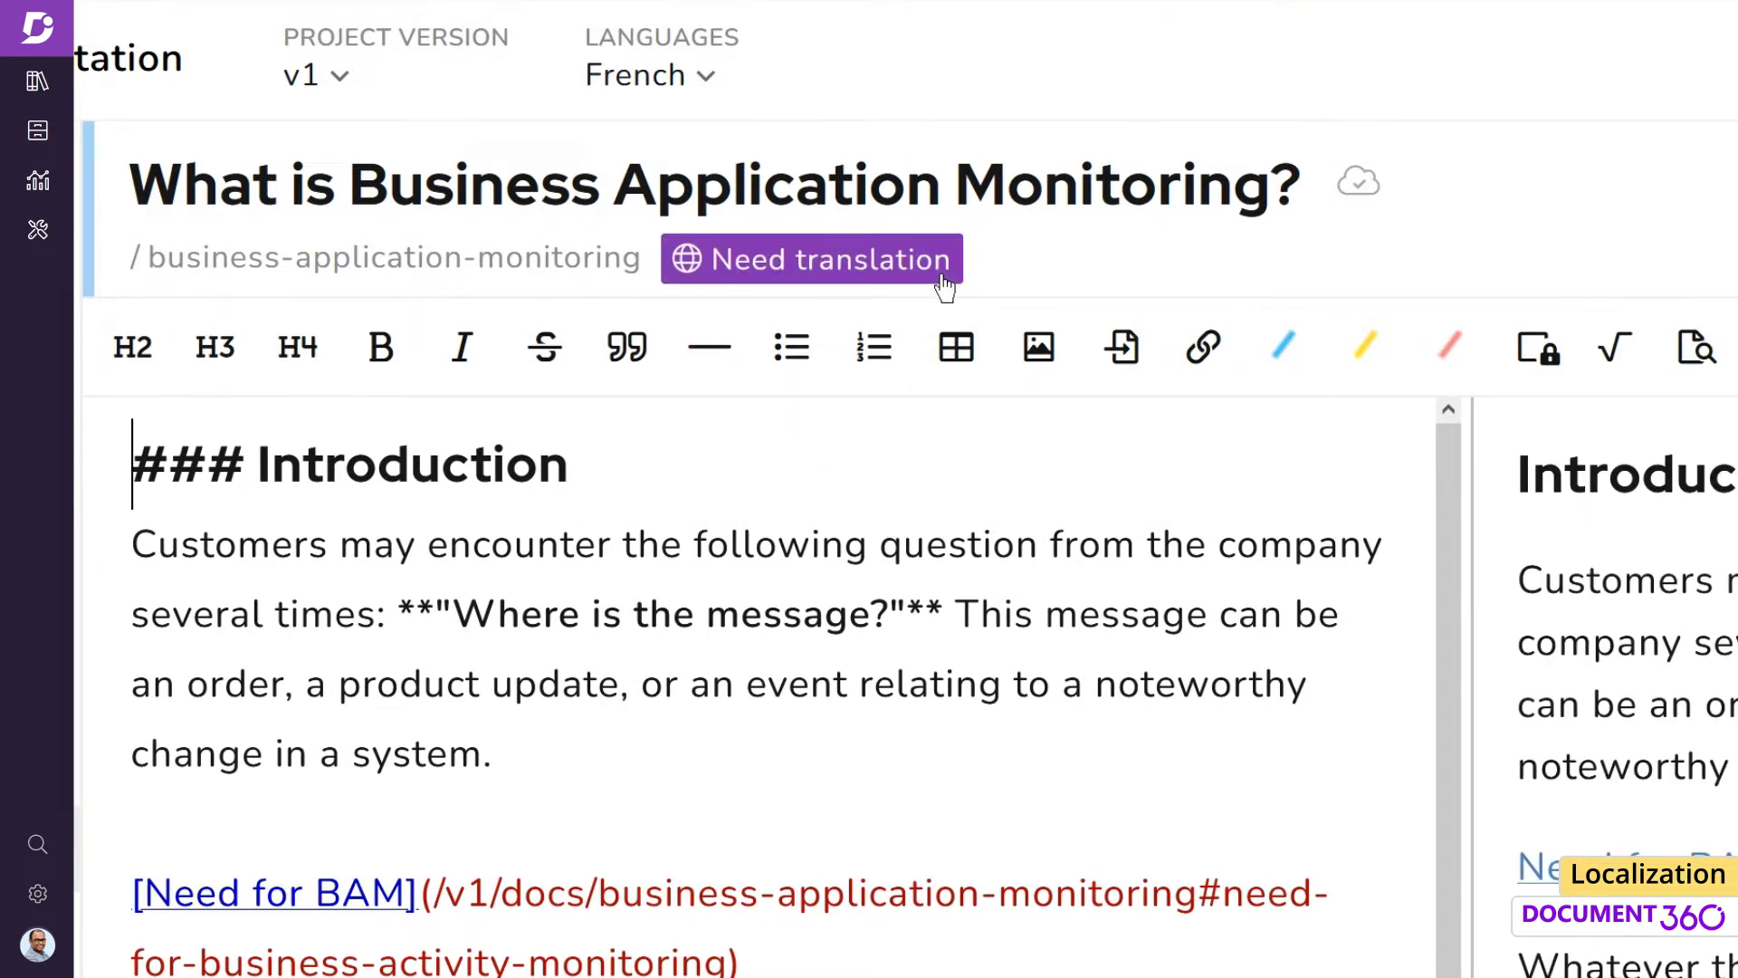
Step: Machine-translate the article into French, confirming with 'yes'
{"action": "left_click", "coordinate": [944, 286]}
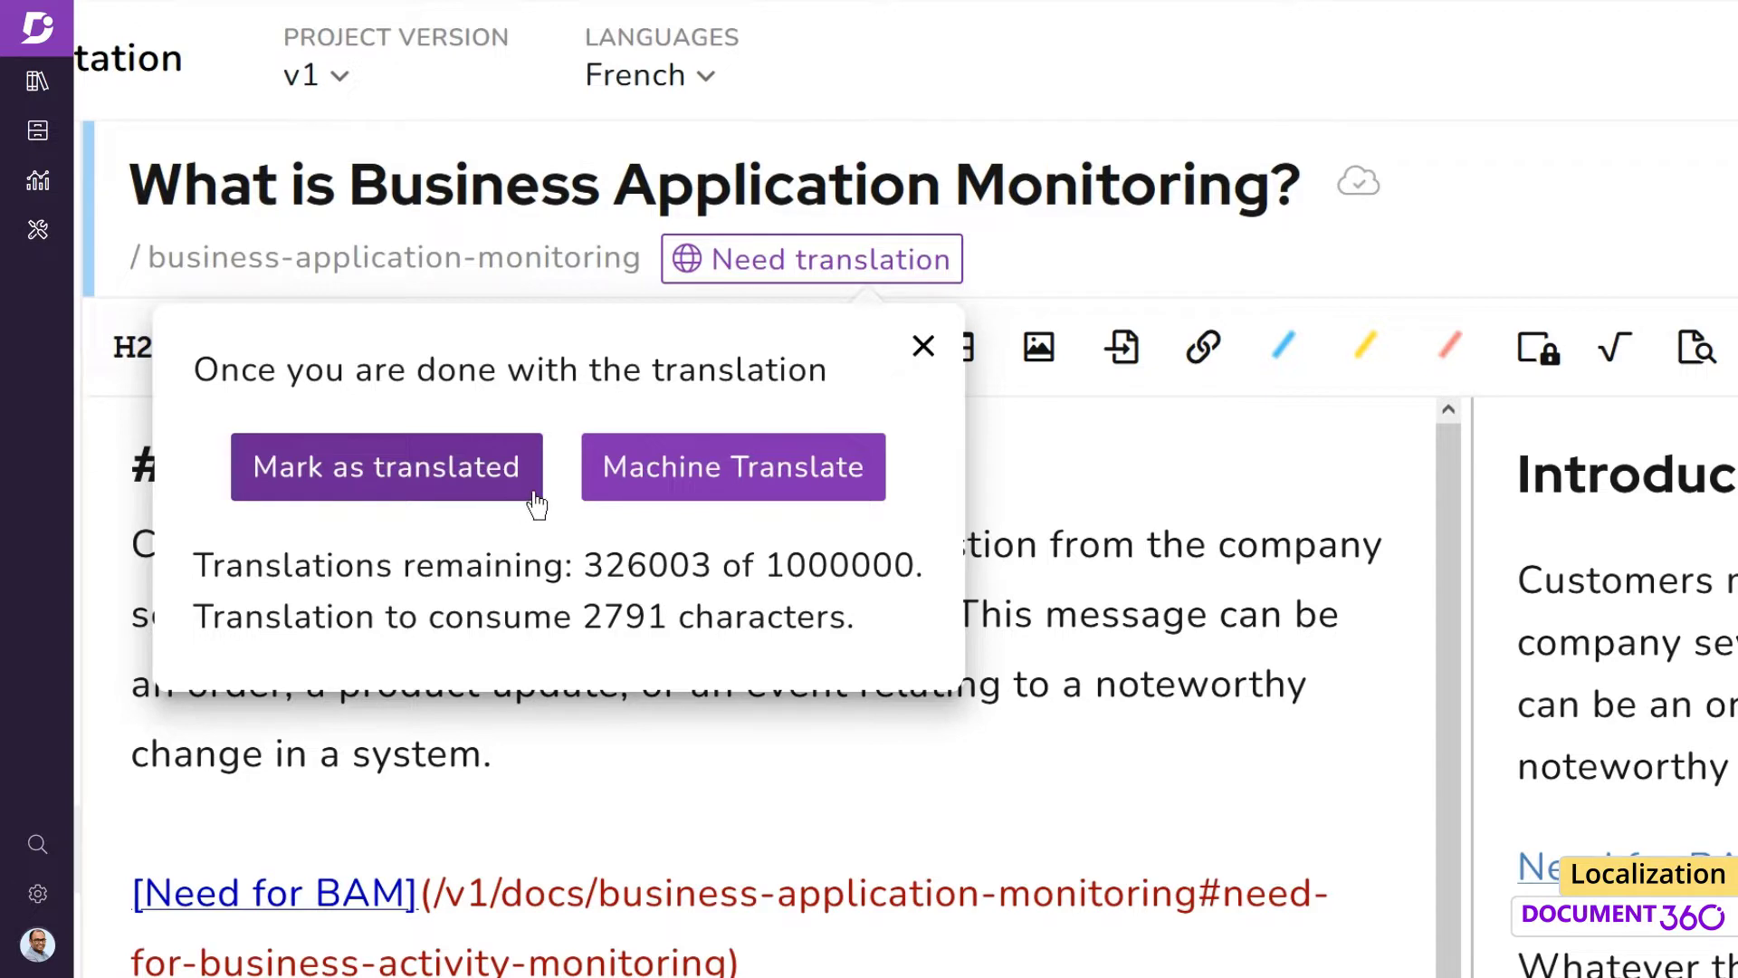
{"action": "left_click", "coordinate": [685, 496]}
{"action": "type", "text": "yes"}
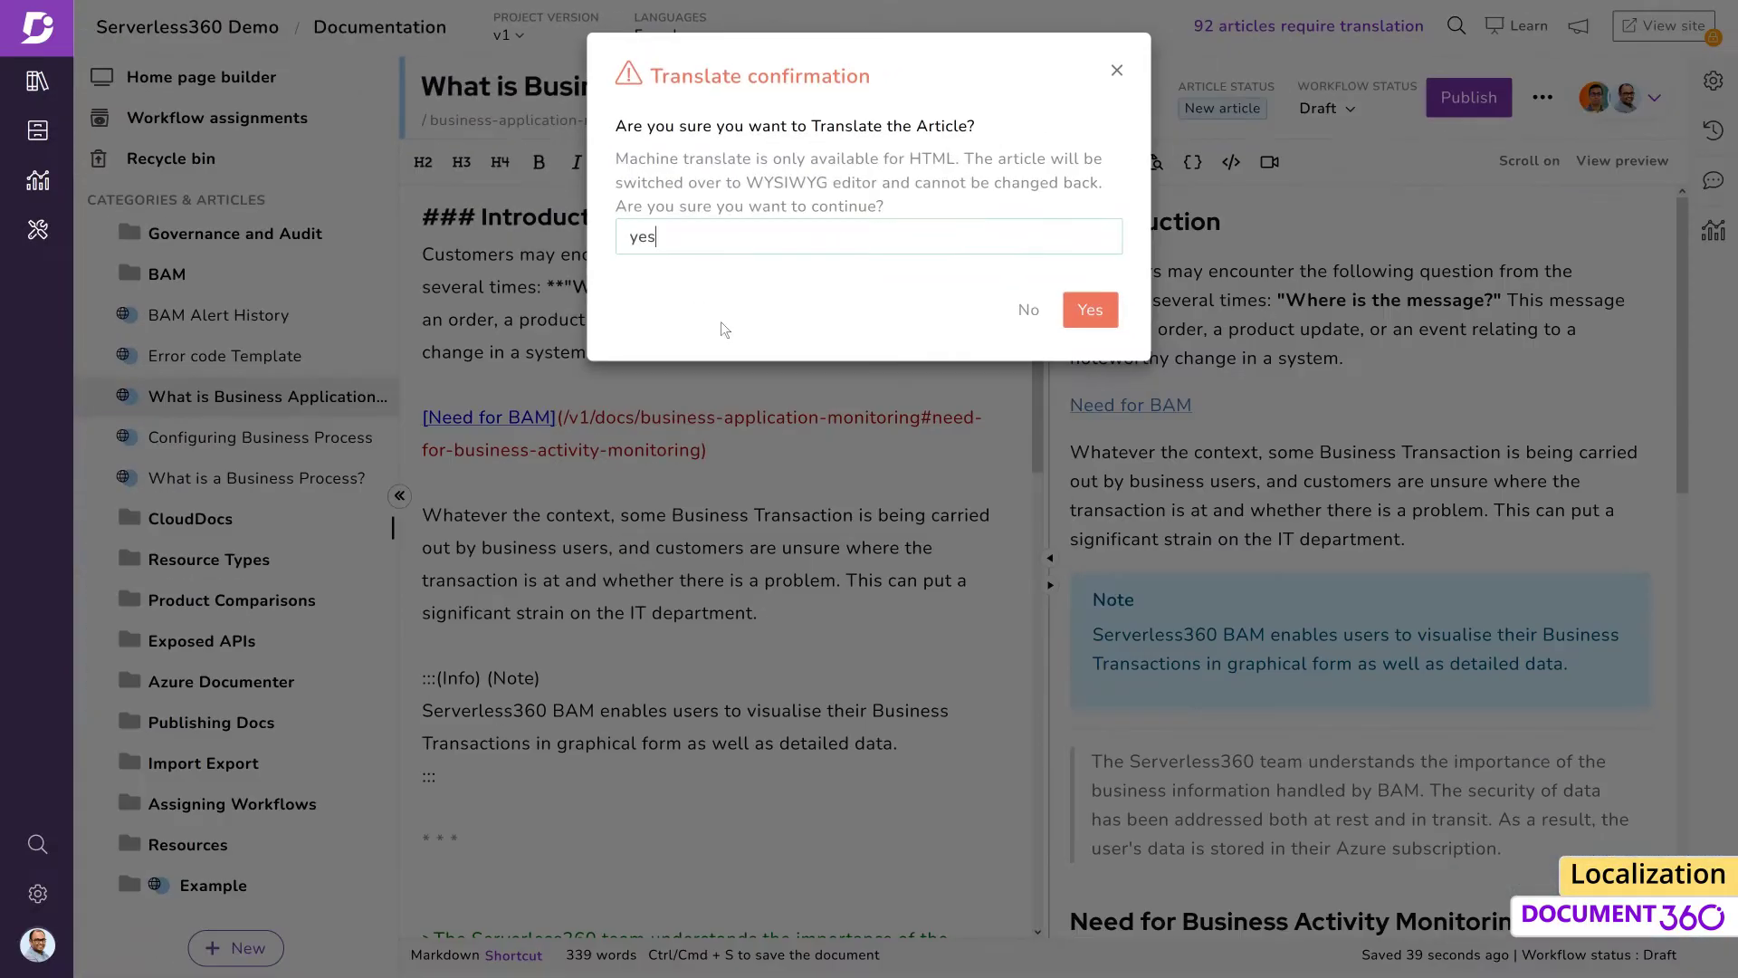
{"action": "key", "text": "Return"}
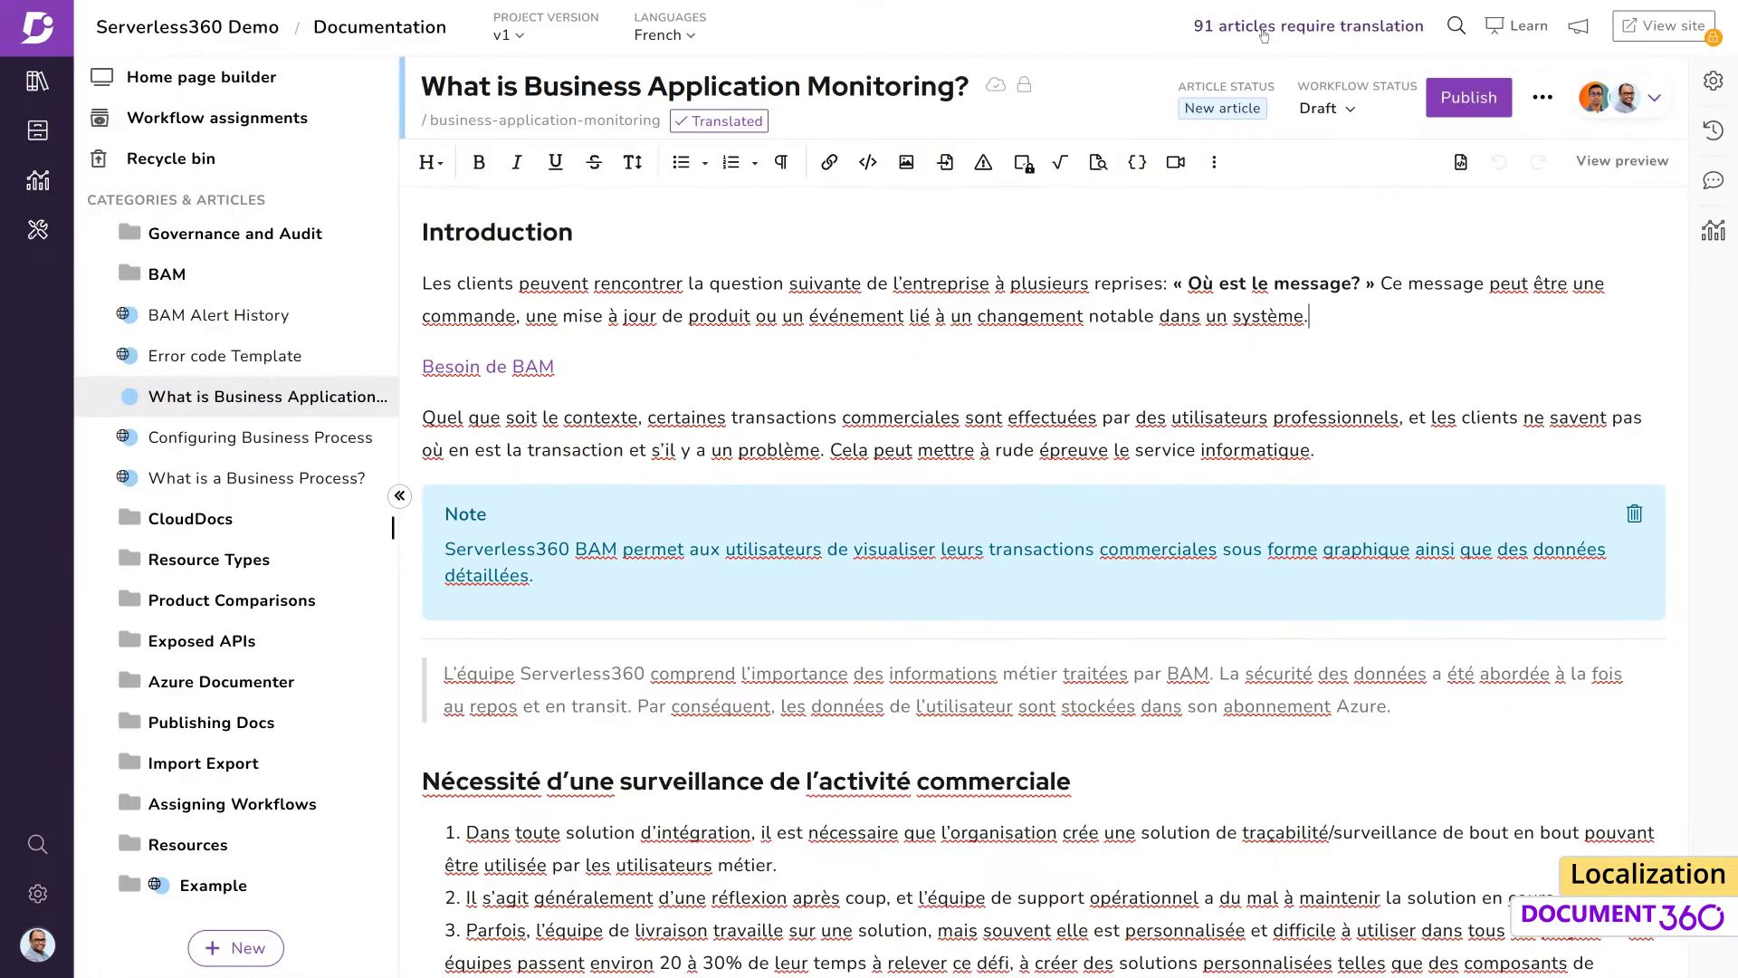
Step: Set the French Configuring Business Process article back to Need translation
{"action": "left_click", "coordinate": [320, 452]}
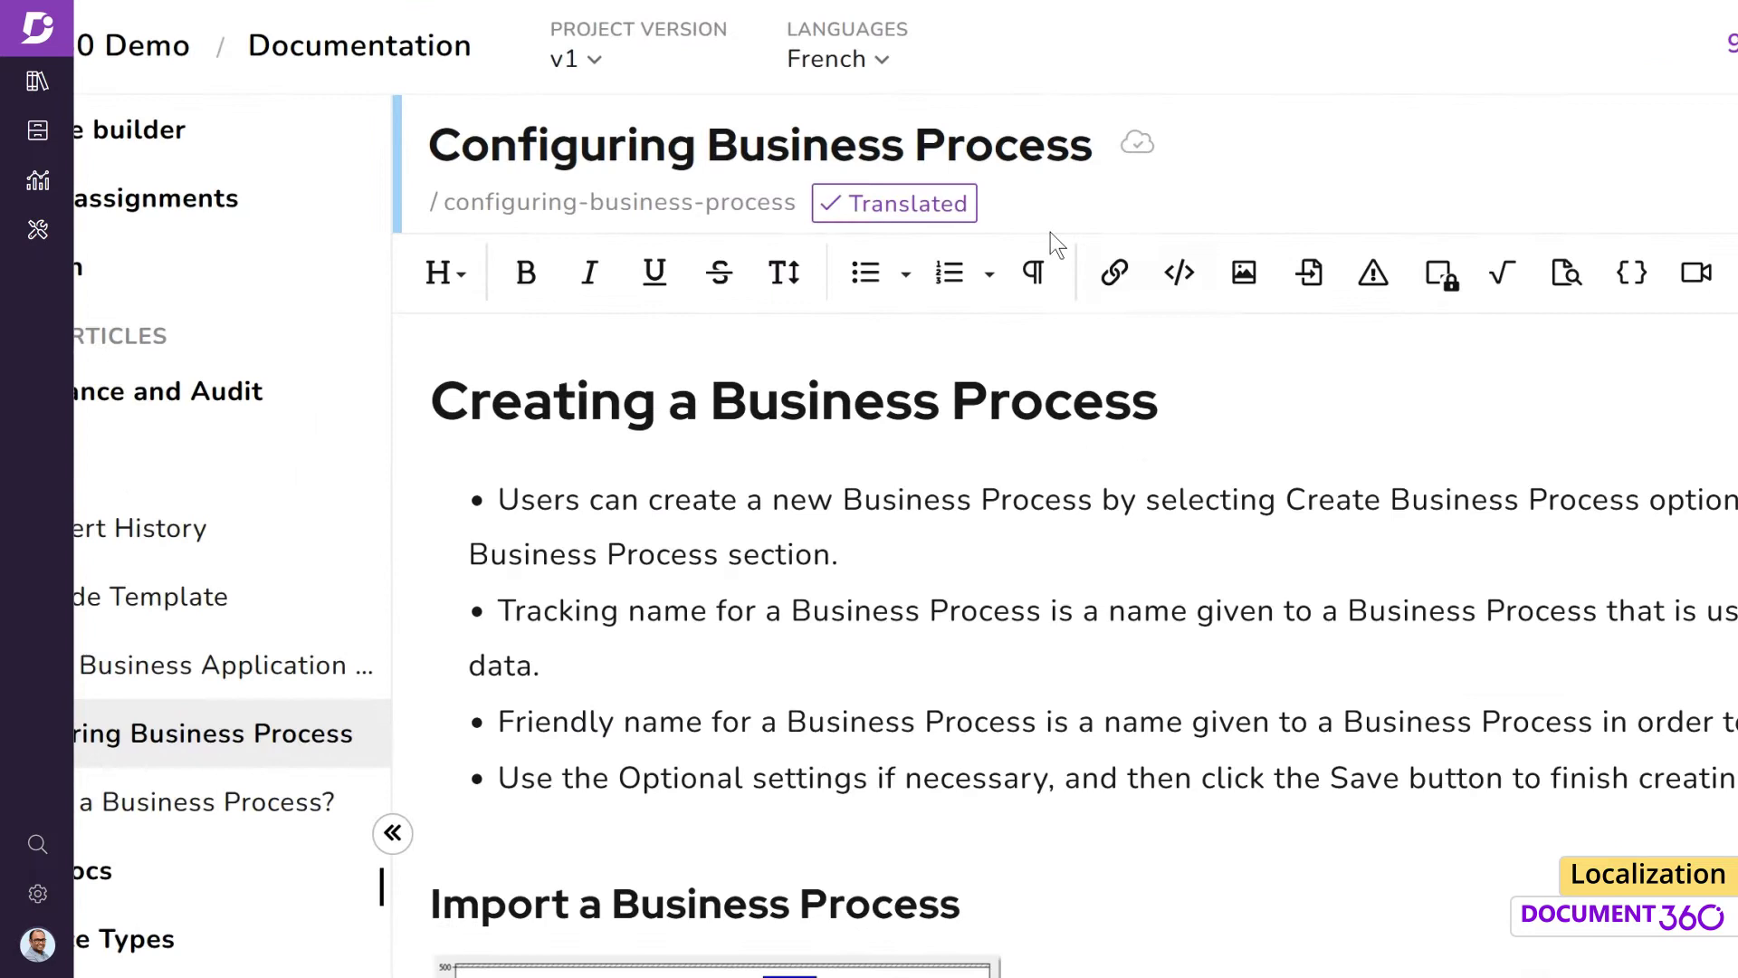
{"action": "left_click", "coordinate": [963, 220]}
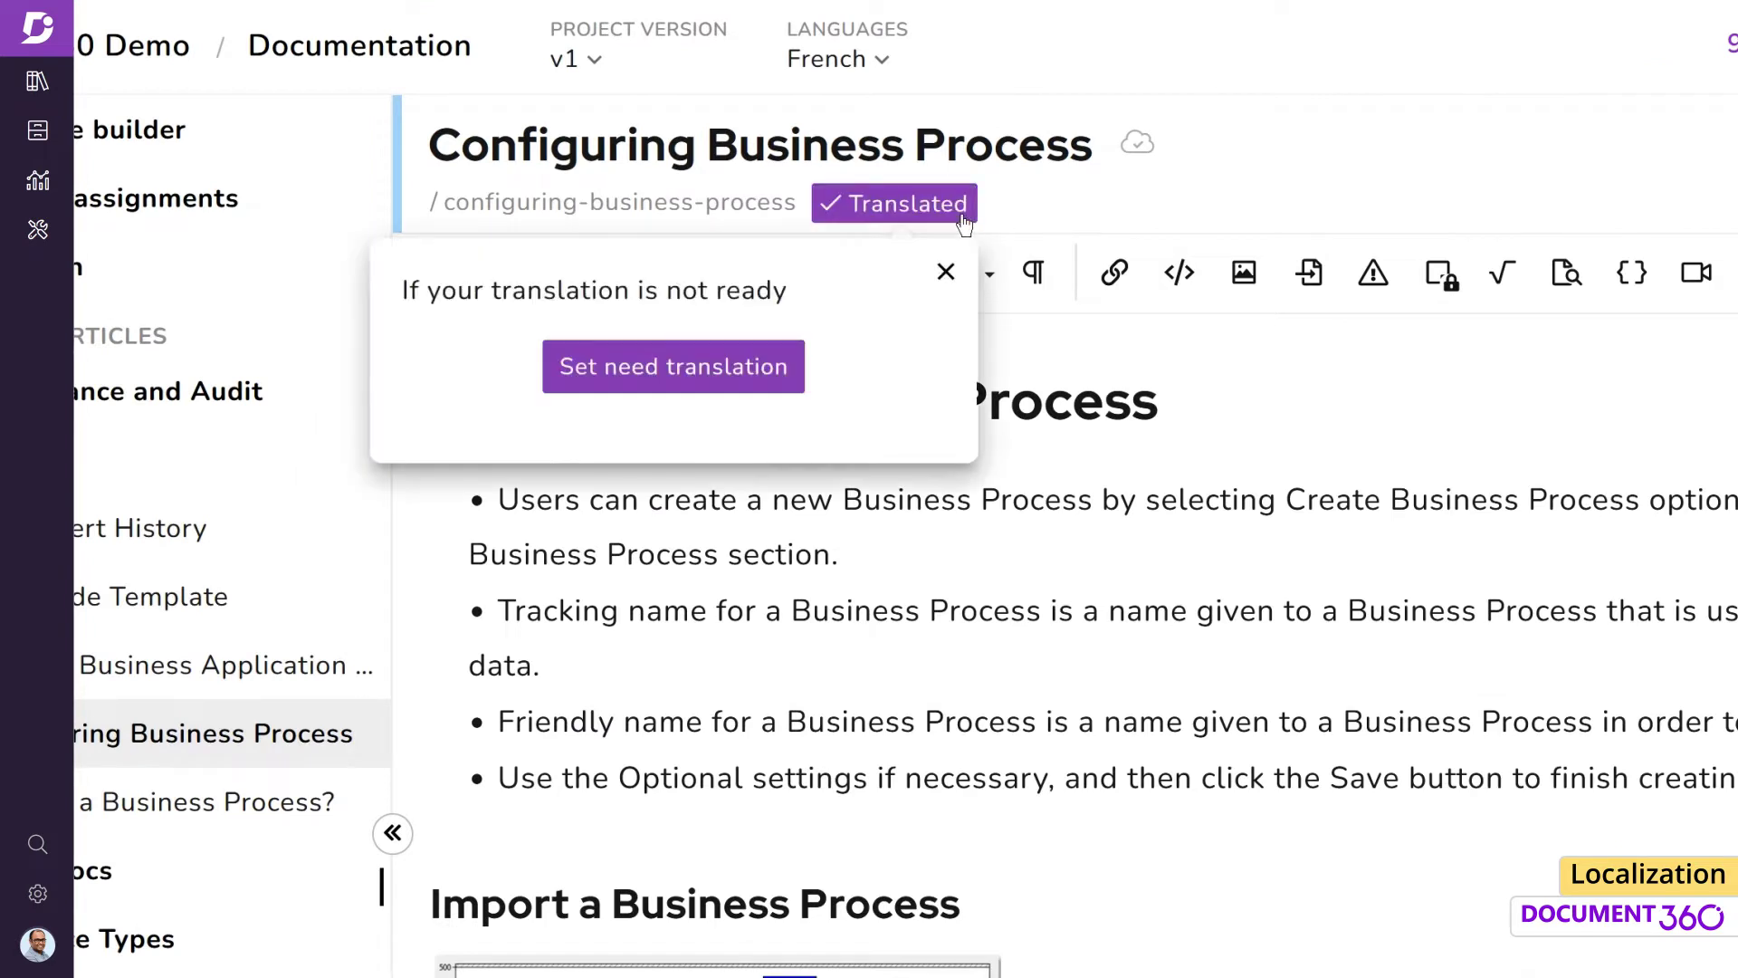
{"action": "left_click", "coordinate": [739, 390]}
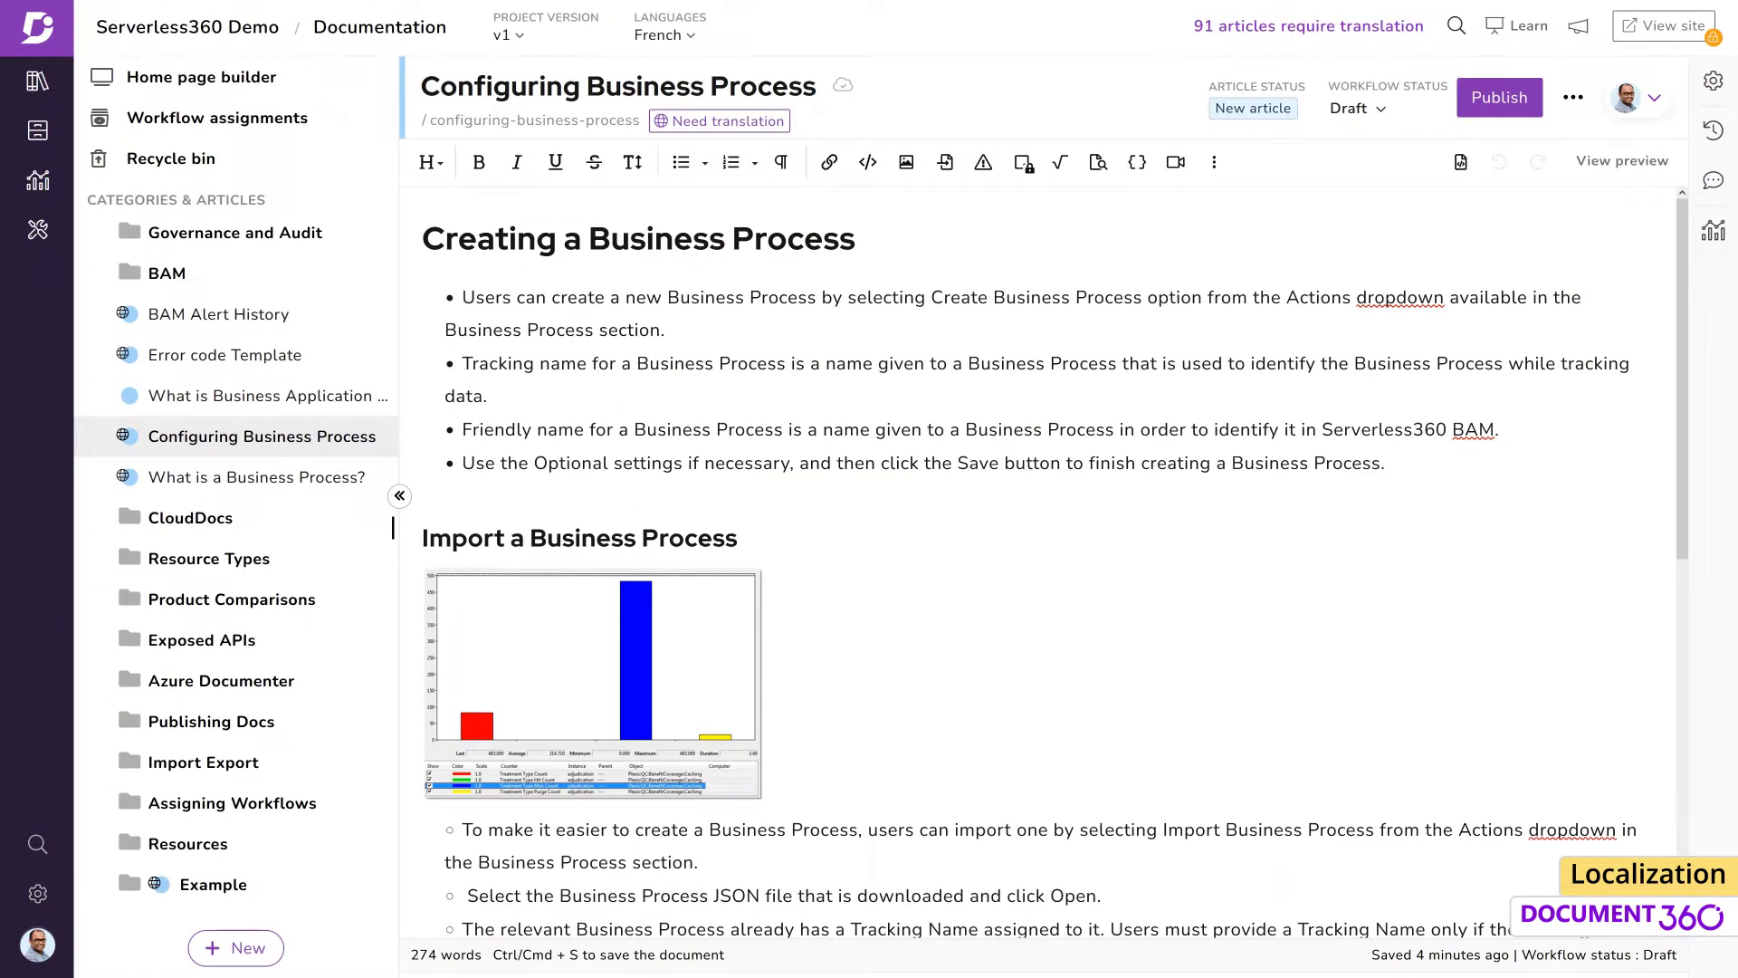
Step: In Bulk operations, tick several articles and filter the list by Need translation
{"action": "left_click", "coordinate": [38, 229]}
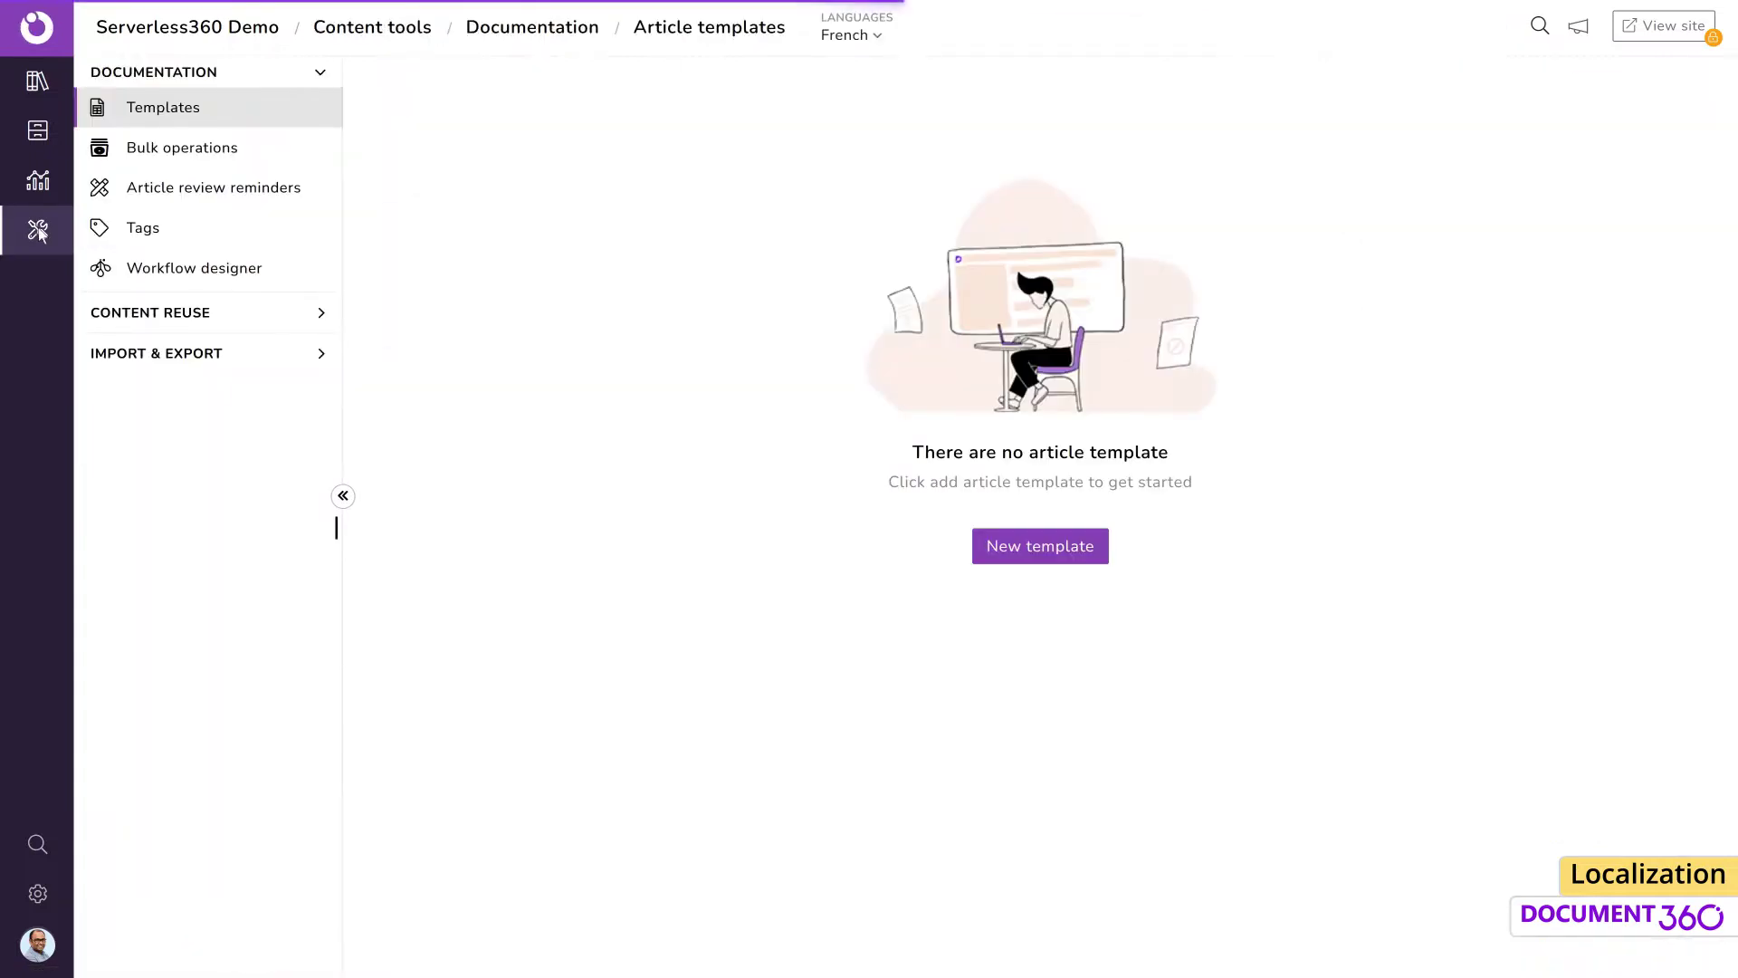
{"action": "left_click", "coordinate": [181, 148]}
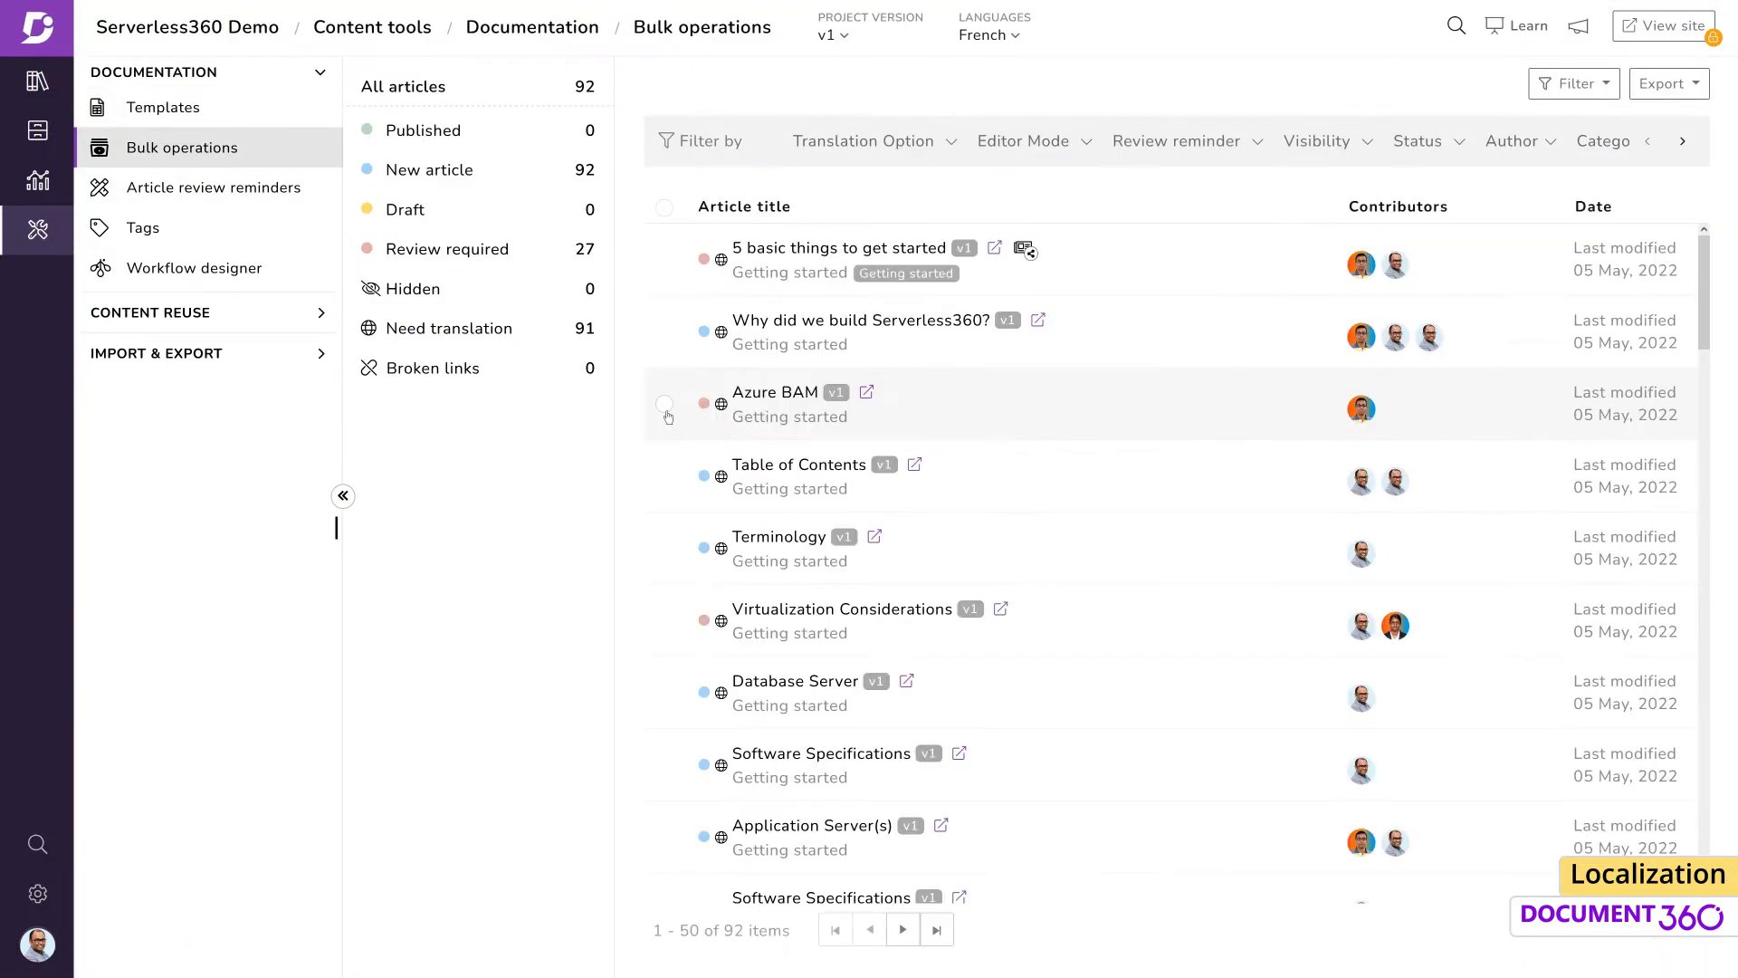
{"action": "left_click", "coordinate": [664, 404]}
{"action": "scroll", "coordinate": [667, 416], "scroll_direction": "down", "scroll_amount": 7}
{"action": "left_click", "coordinate": [664, 282]}
{"action": "left_click", "coordinate": [663, 355]}
{"action": "scroll", "coordinate": [661, 549], "scroll_direction": "down", "scroll_amount": 6}
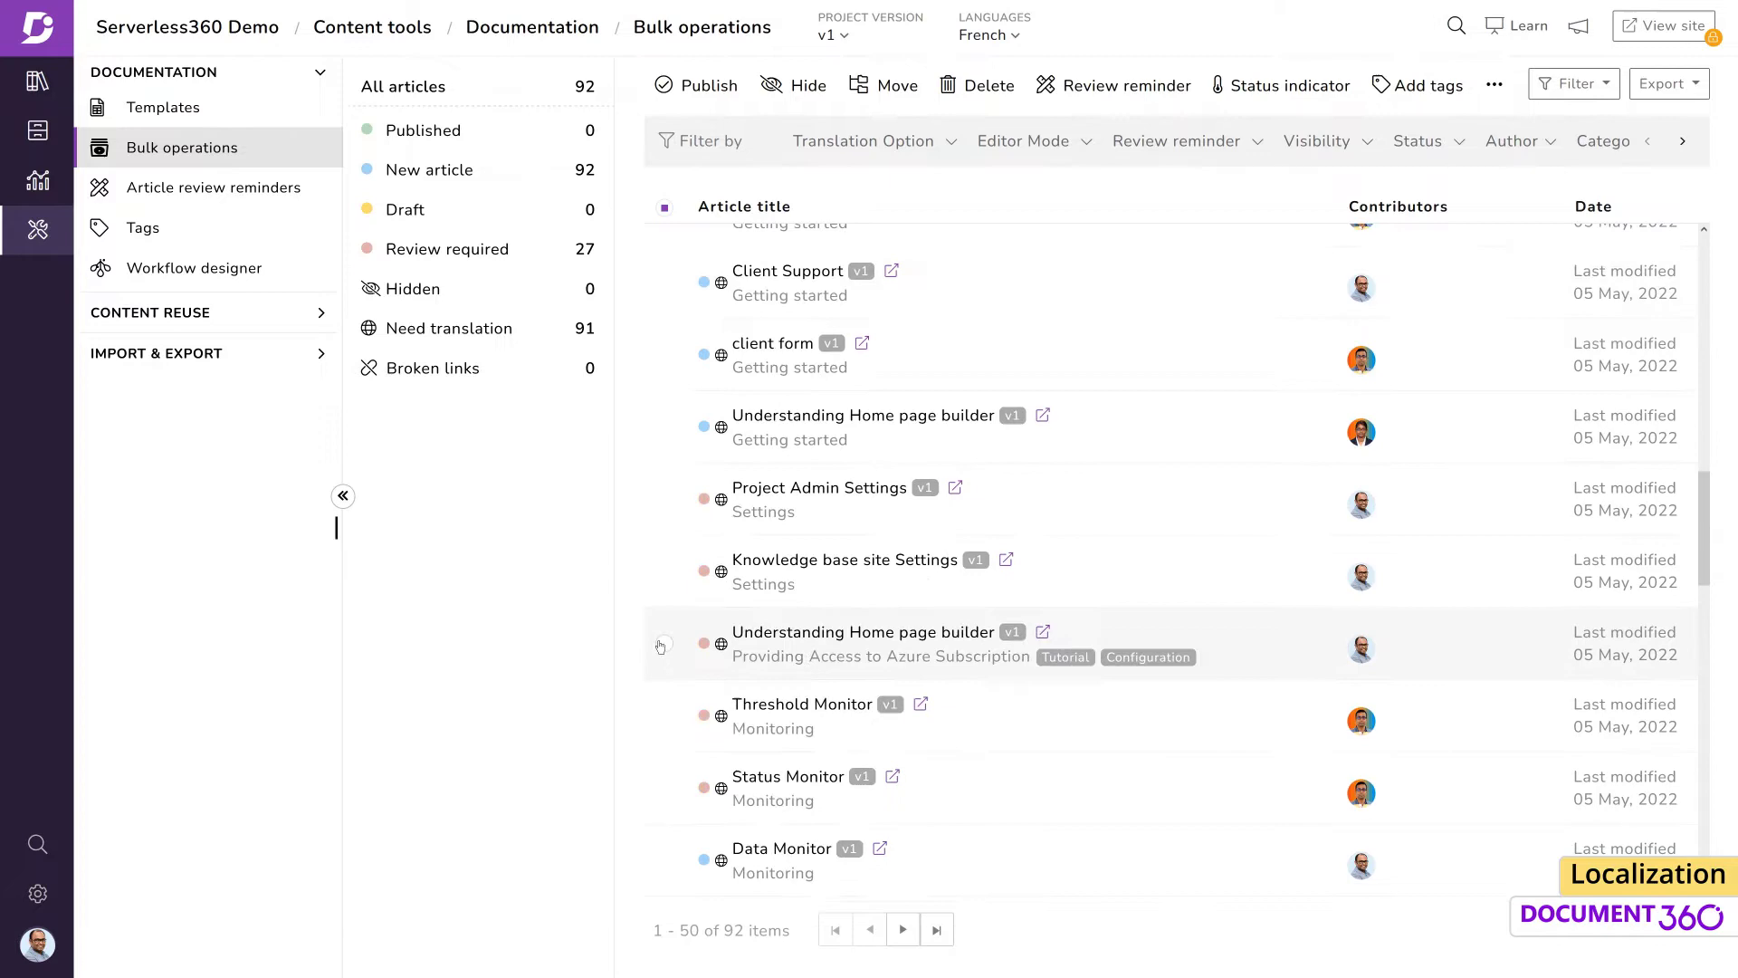
{"action": "left_click", "coordinate": [660, 643]}
{"action": "scroll", "coordinate": [661, 709], "scroll_direction": "up", "scroll_amount": 6}
{"action": "left_click", "coordinate": [952, 145]}
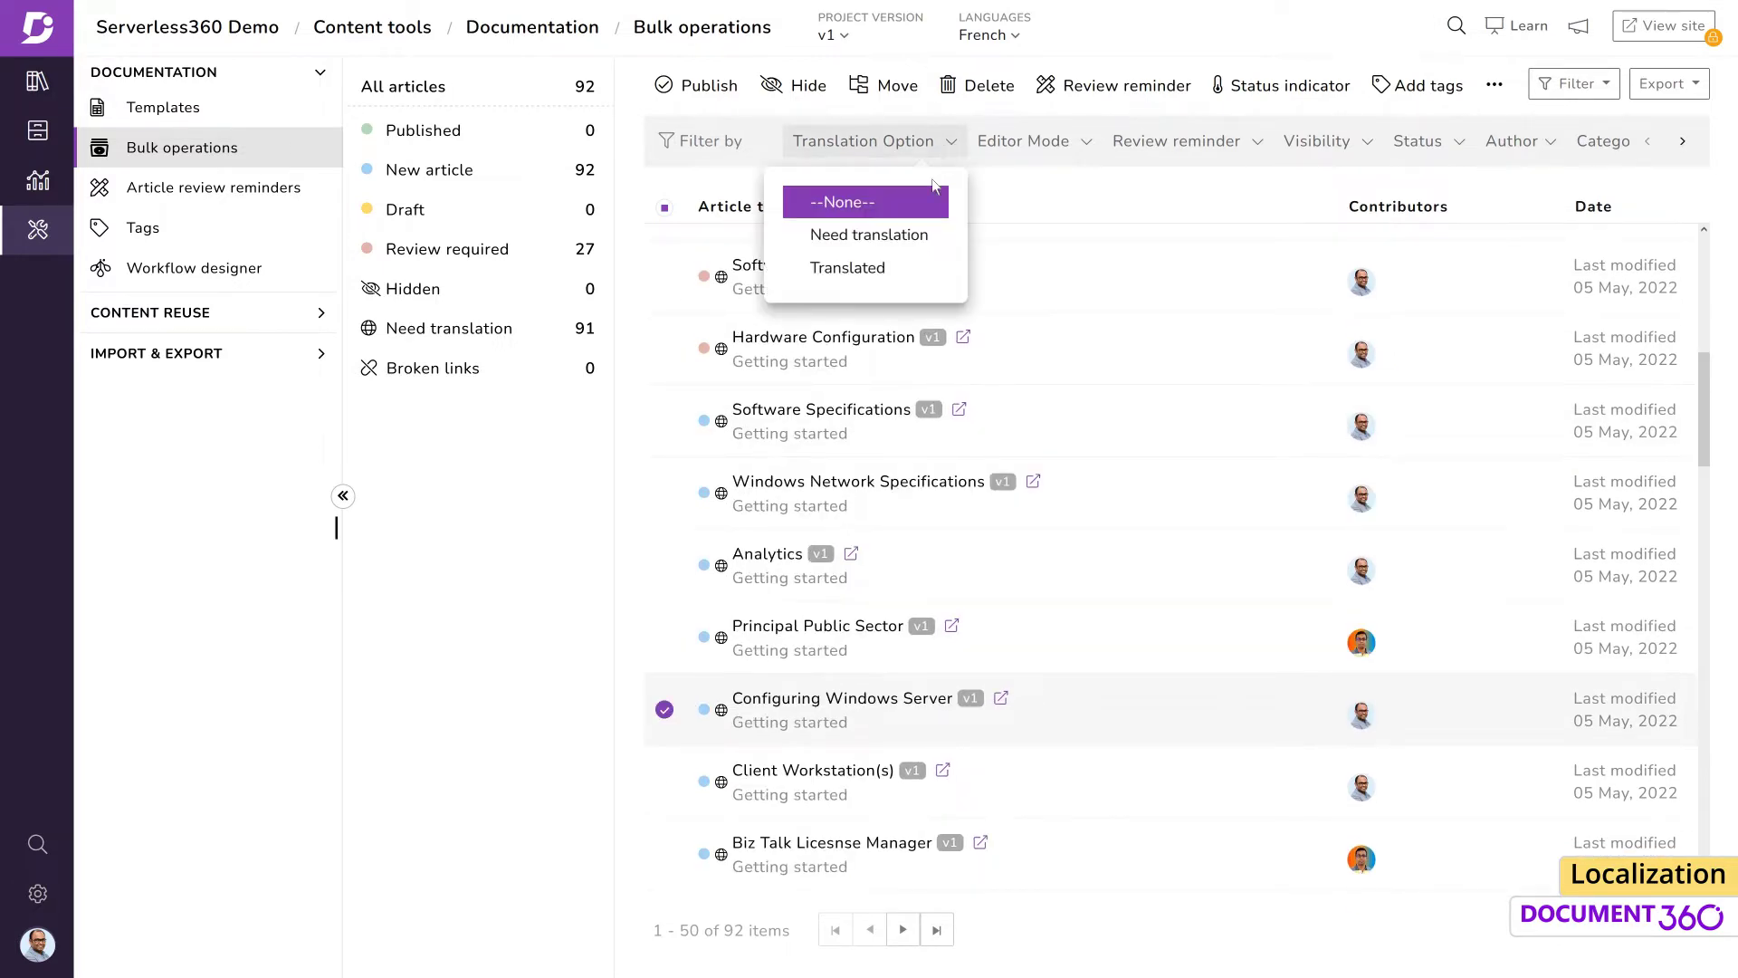
{"action": "left_click", "coordinate": [869, 235]}
Step: Paste French text over Configuring Business Process's heading and bullets, then mark it Translated
{"action": "left_click", "coordinate": [37, 81]}
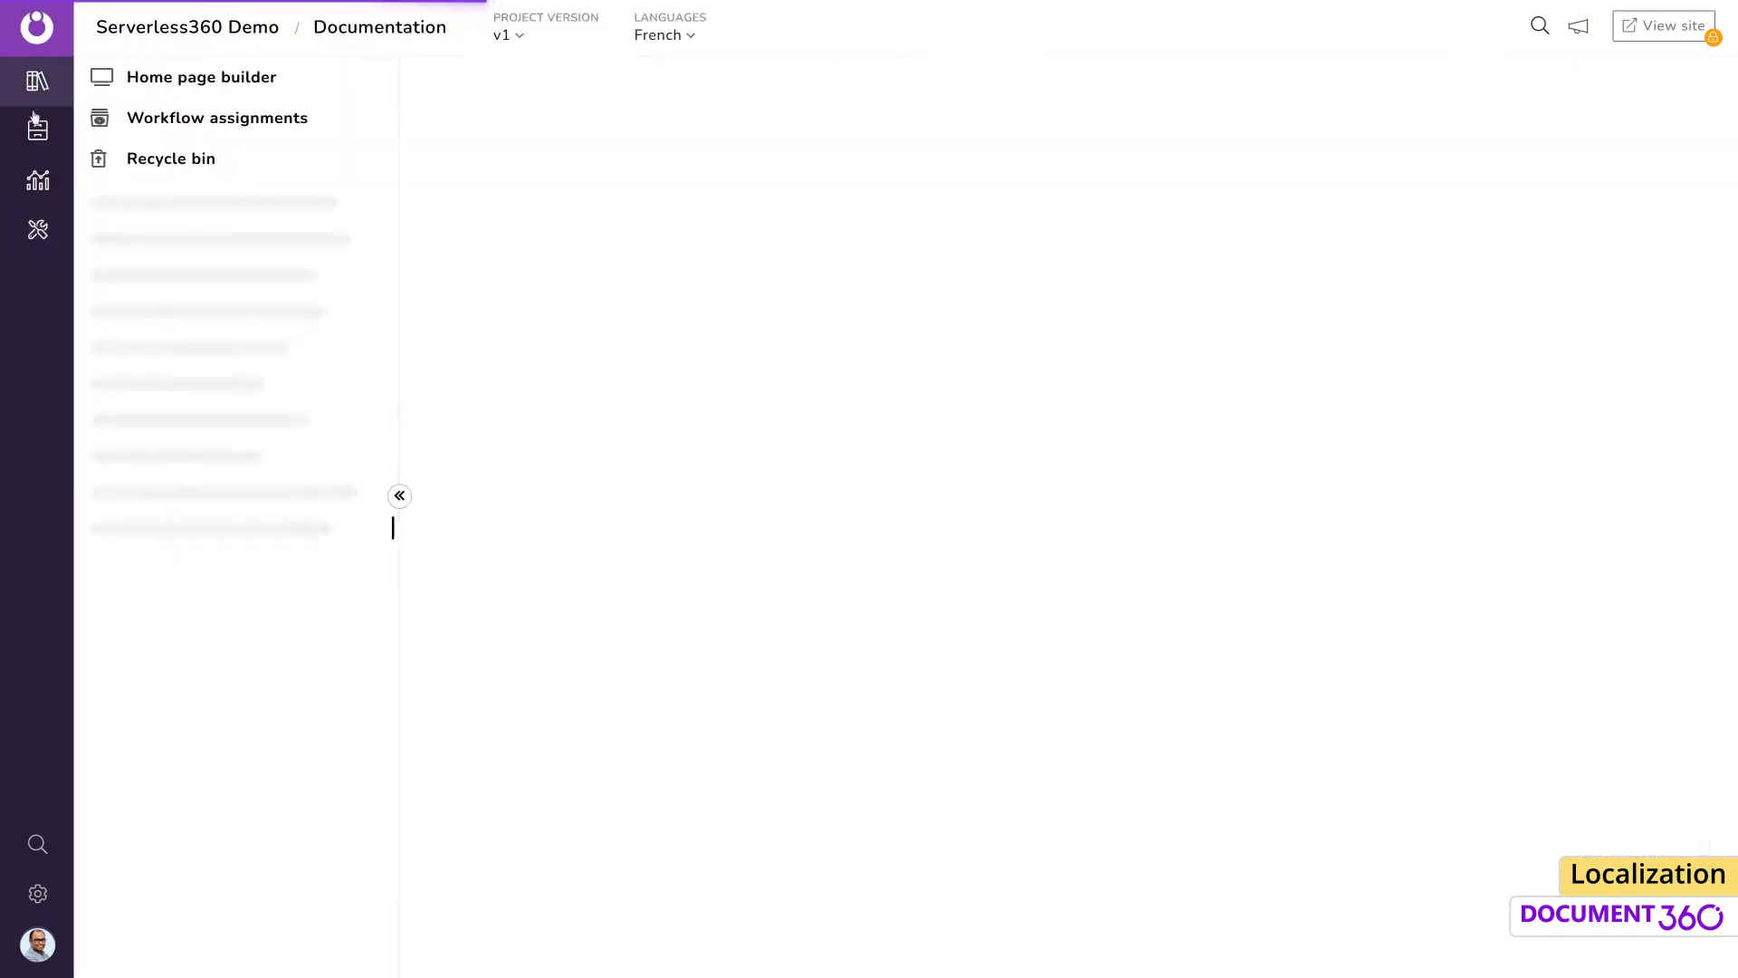
{"action": "left_click", "coordinate": [263, 609]}
{"action": "left_click_drag", "start_coordinate": [421, 239], "coordinate": [858, 239]}
{"action": "type", "text": "Création d'un processus métier"}
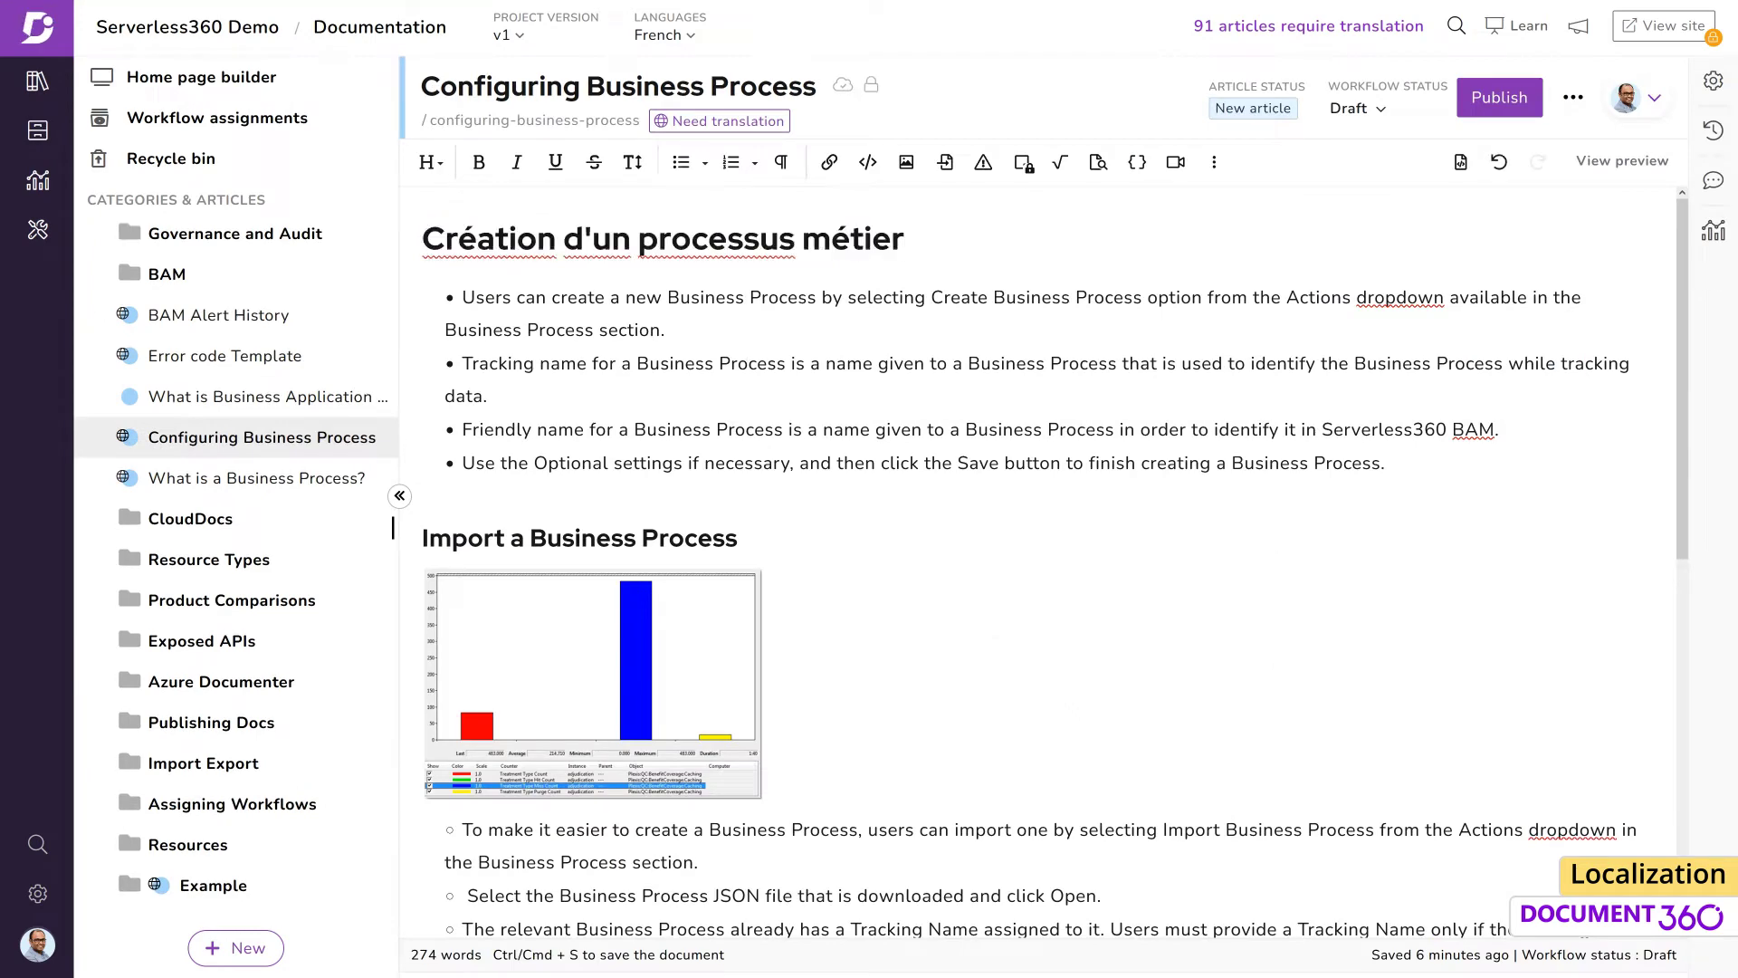
{"action": "key", "text": "shift+Down"}
{"action": "key", "text": "shift+Down"}
{"action": "key", "text": "shift+Down"}
{"action": "key", "text": "shift+Down"}
{"action": "key", "text": "shift+Down"}
{"action": "type", "text": "Les utilisateurs peuvent créer un nouveau processus métier en sélectionnant l'option Créer un processus métier dans la liste déroulante Actions disponible dans la section Processus métier. Le nom de suivi d'un processus métier est un nom donné à un processus métier qui est utilisé pour identifier le processus métier lors du suivi des données. Le nom convivial d'un processus métier est un nom donné à un processus métier afin de l'identifier dans Serverless360 BAM. Utilisez les paramètres facultatifs si nécessaire, puis cliquez sur le bouton Enregistrer pour terminer la création d'un processus métier.  Pour faciliter la création d'un processus métier, les utilisateurs peuvent en importer un en sélectionnant Importer un processus métier dans le menu déroulant Actions de la section Processus métier. Sélectionnez le fichier JSON de processus métier qui est téléchargé et cliquez sur Ouvrir. Le processus métier concerné a déjà un nom de suivi qui lui est attribué. Les utilisateurs doivent fournir un nom de suivi uniquement si le processus métier existant a un nom de suivi similaire au nom de suivi du processus métier à importer et cliquer sur Suivant."}
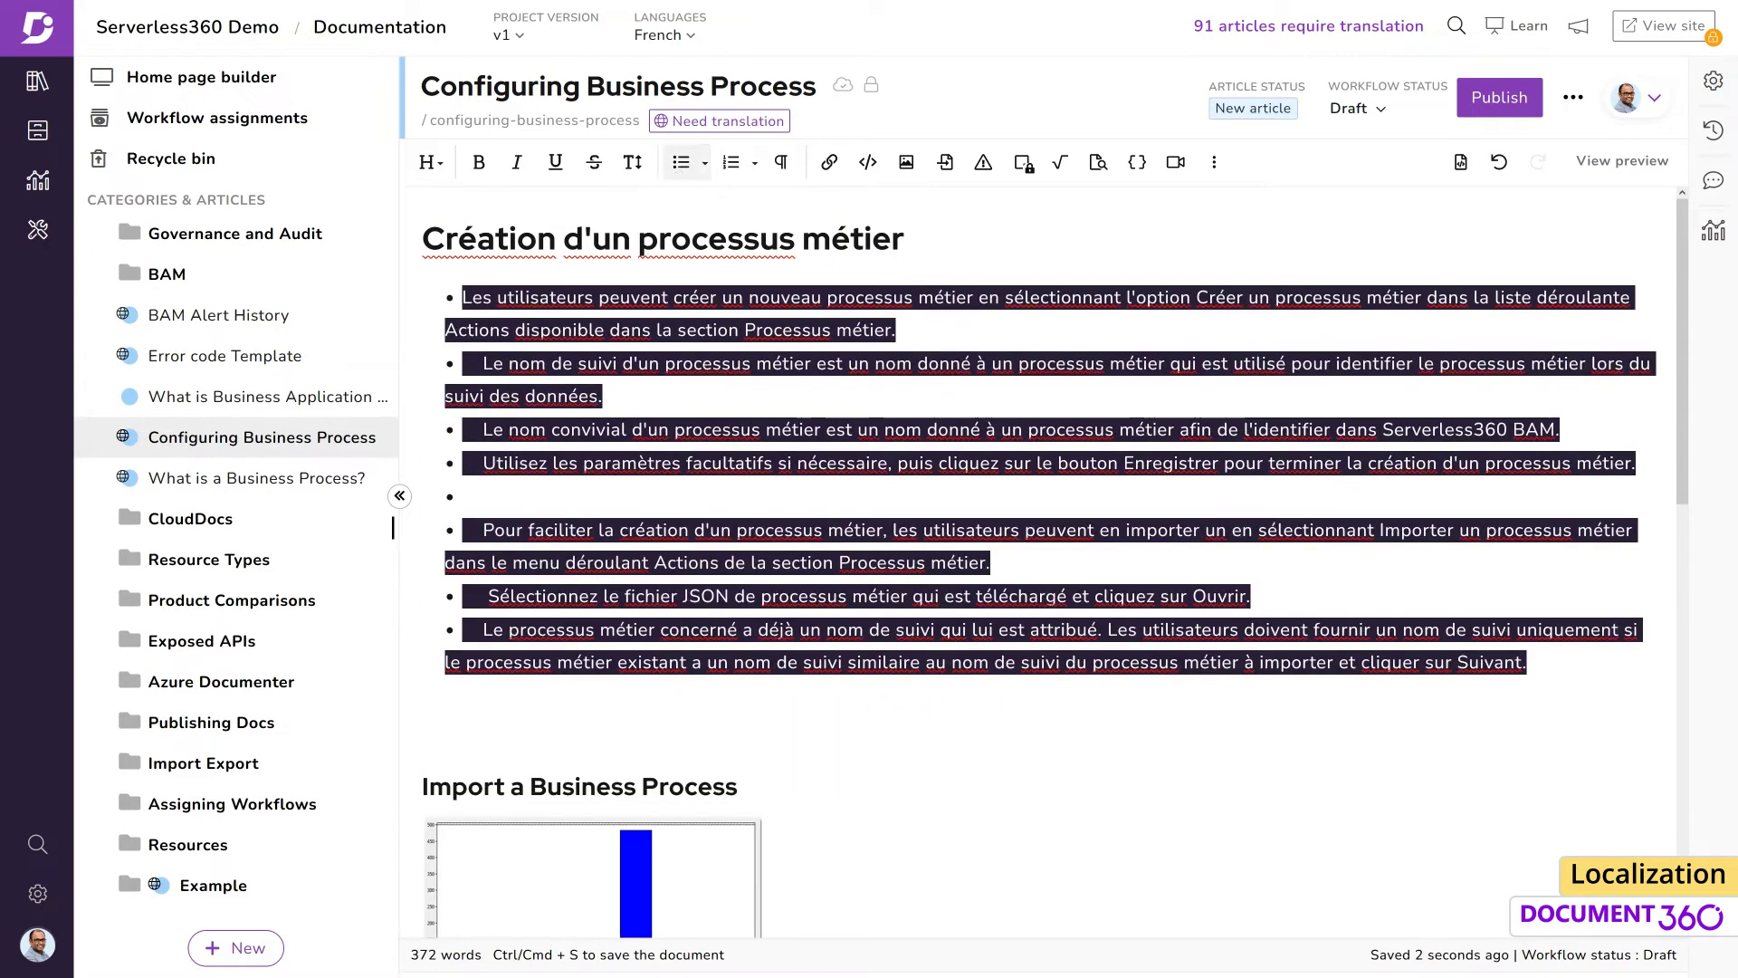
{"action": "left_click", "coordinate": [720, 120]}
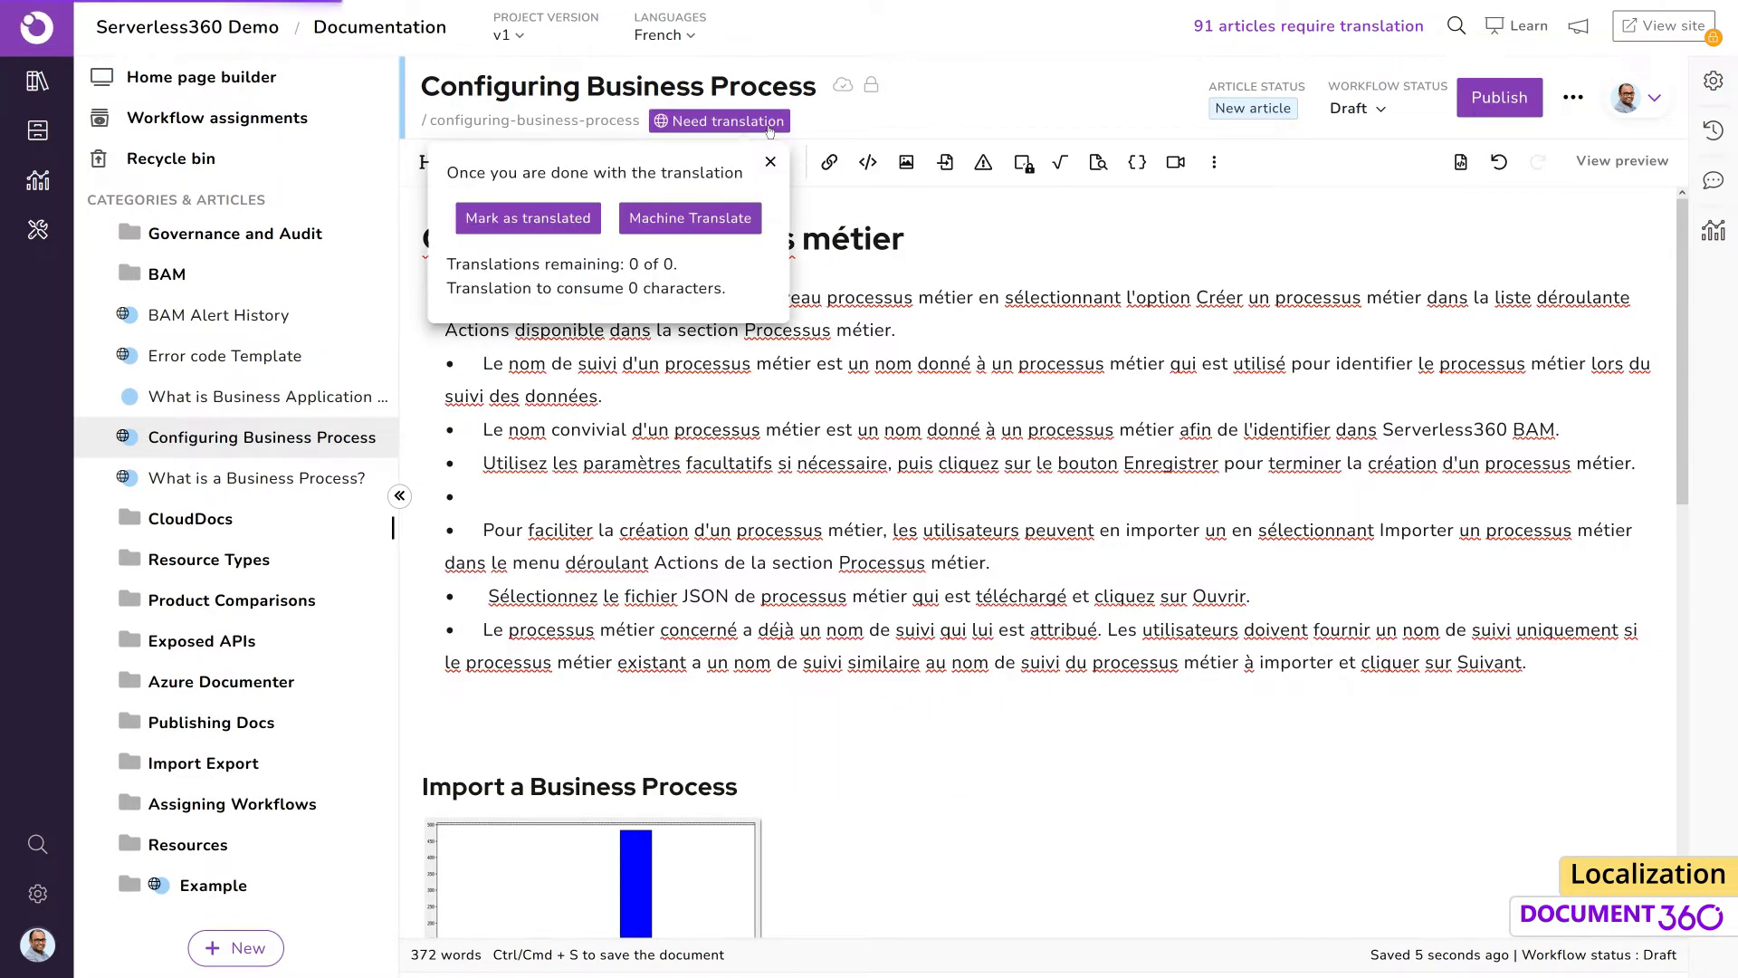
{"action": "left_click", "coordinate": [520, 219]}
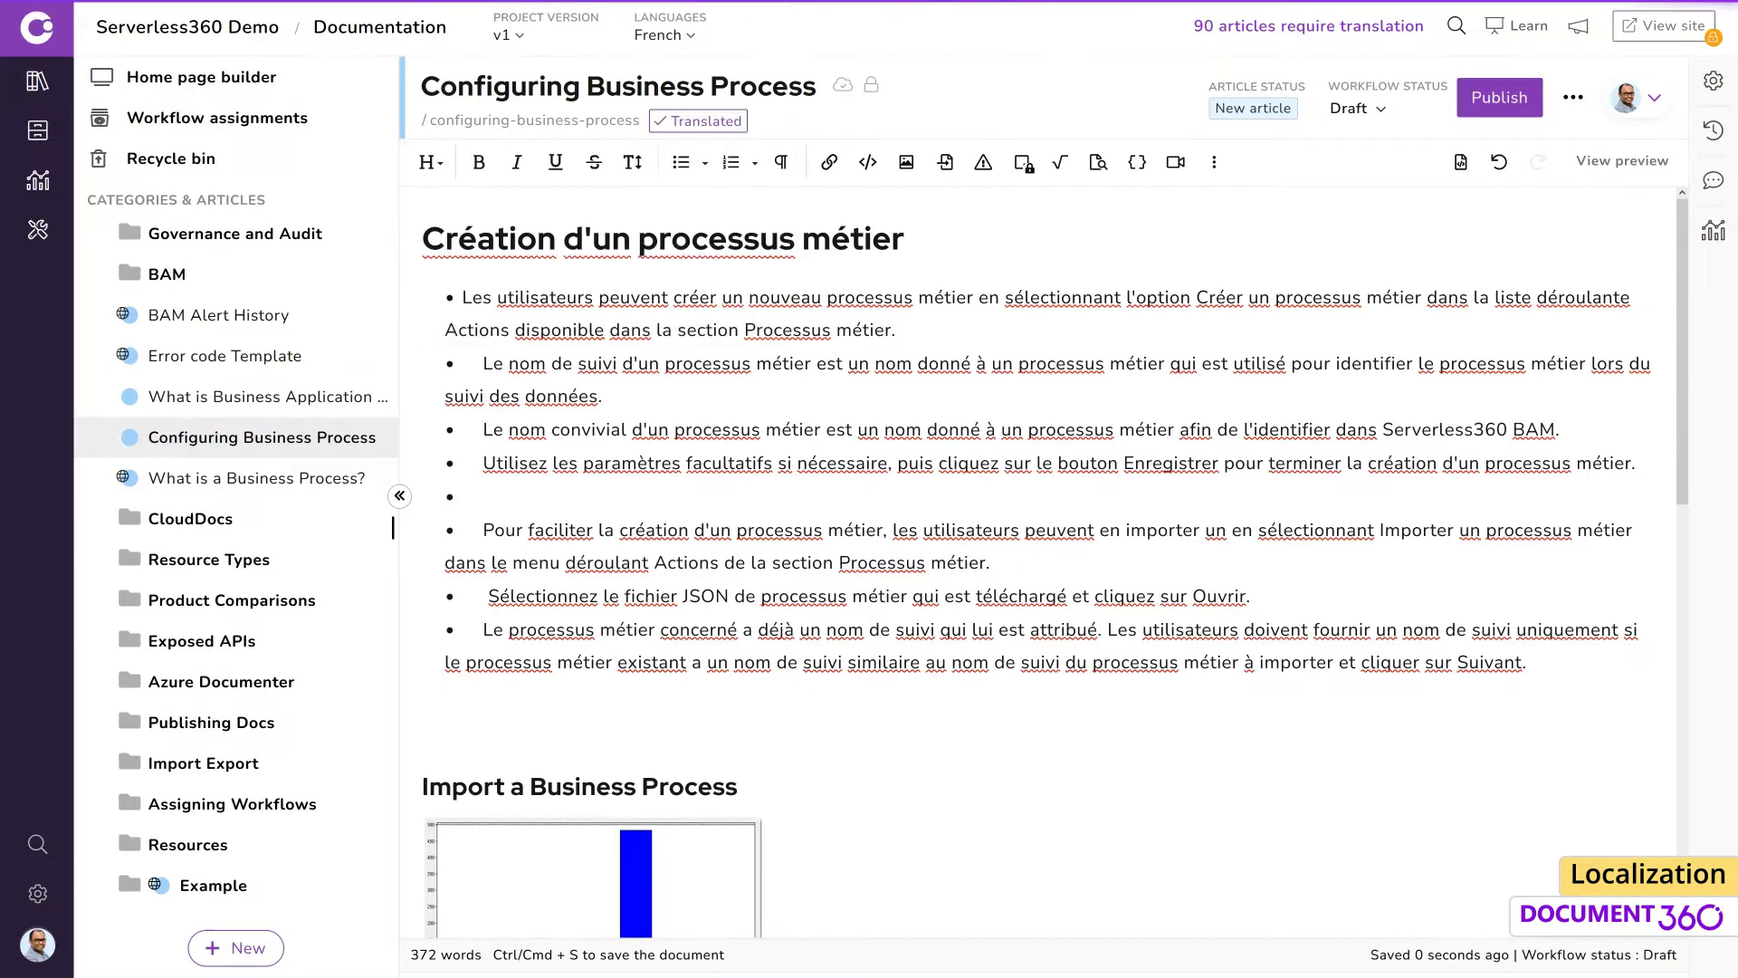
Step: Machine-translate 'What is a Business Process?' into French and expand its editor settings
{"action": "left_click", "coordinate": [272, 478]}
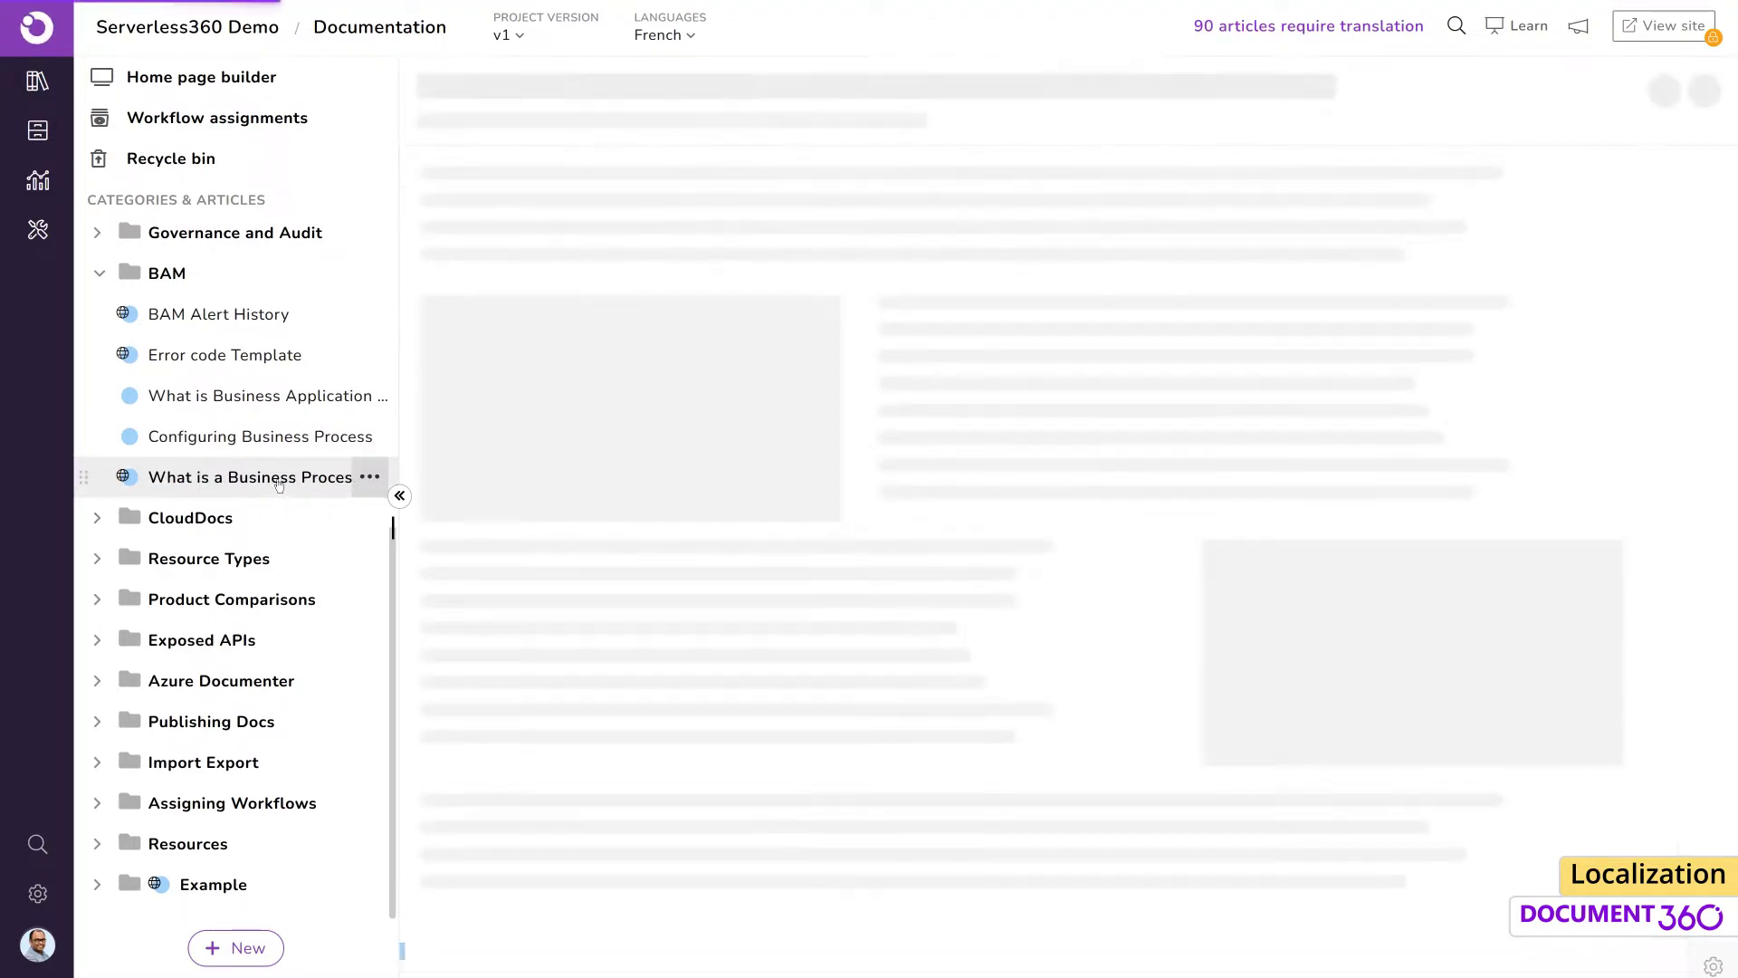
{"action": "left_click", "coordinate": [724, 127]}
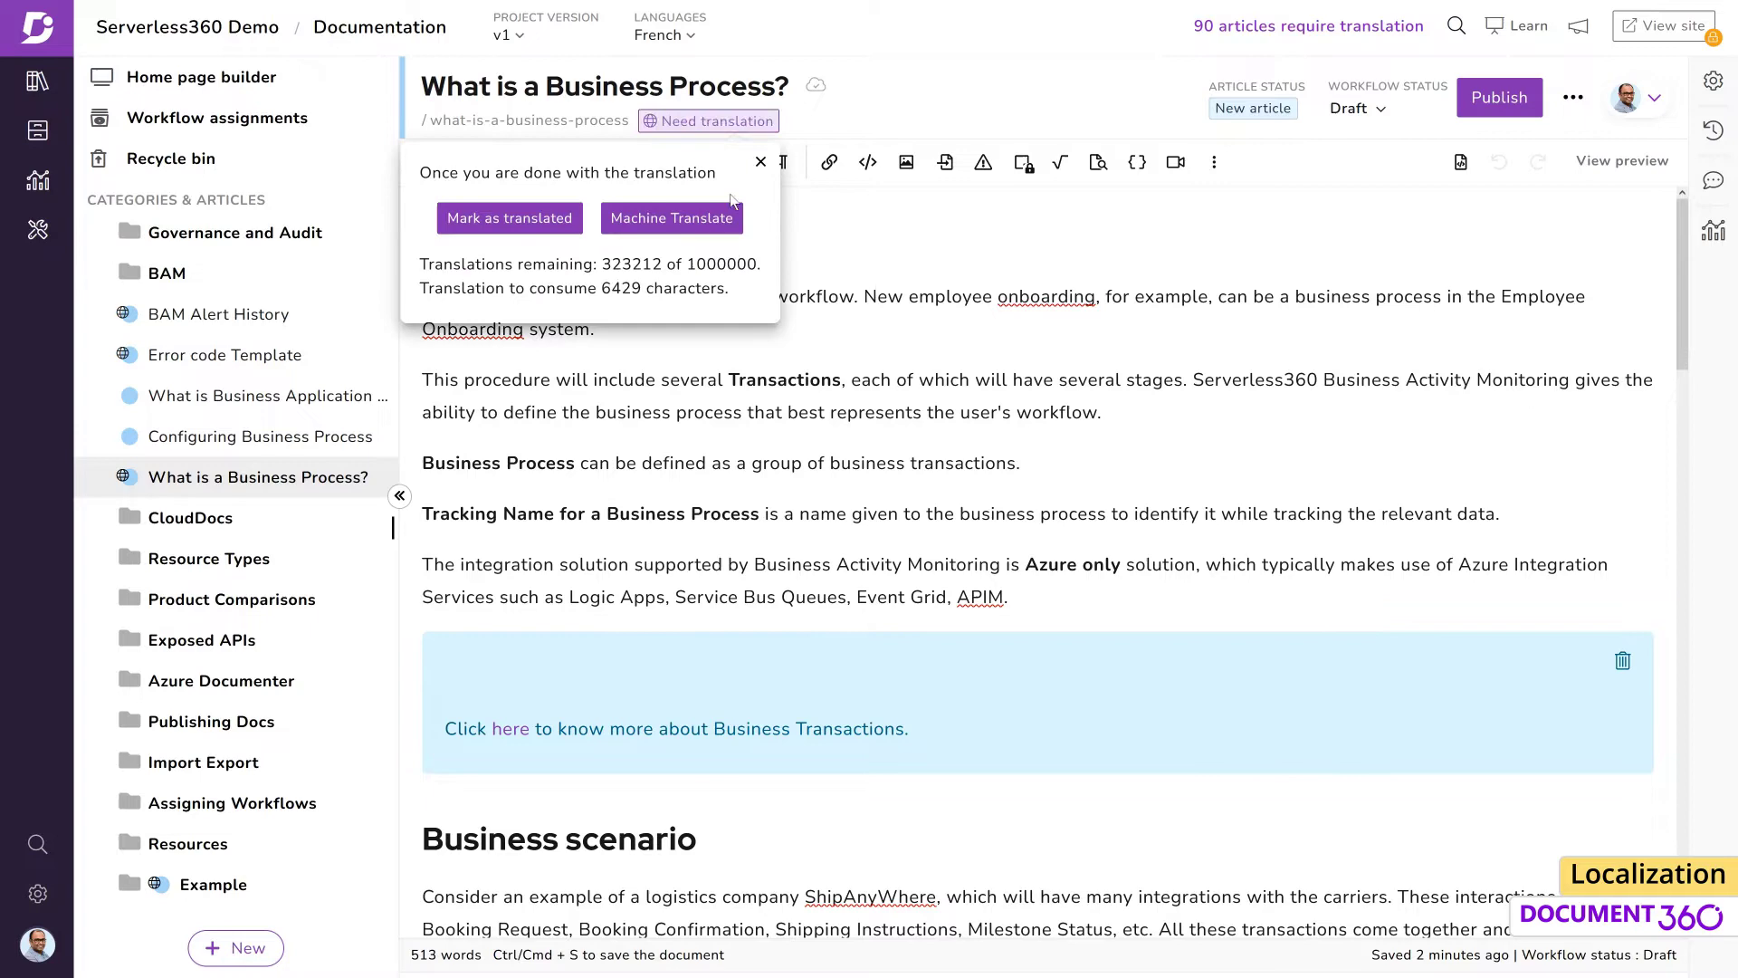
{"action": "left_click", "coordinate": [725, 230]}
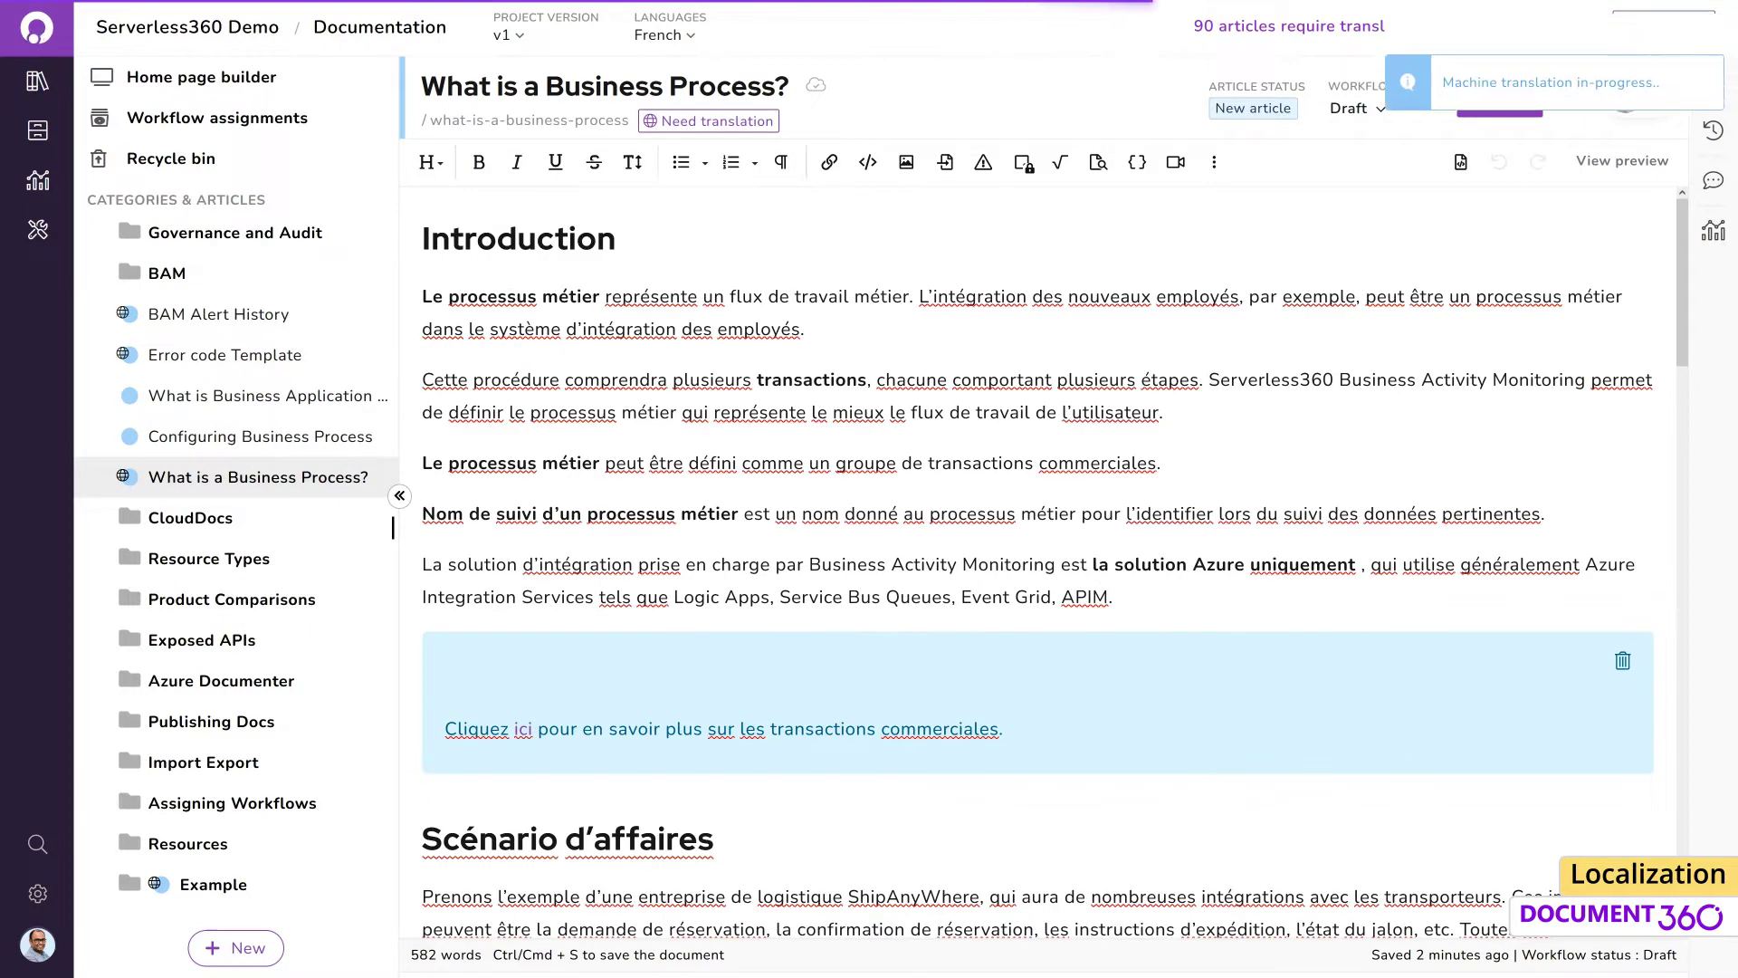
{"action": "left_click", "coordinate": [1713, 81]}
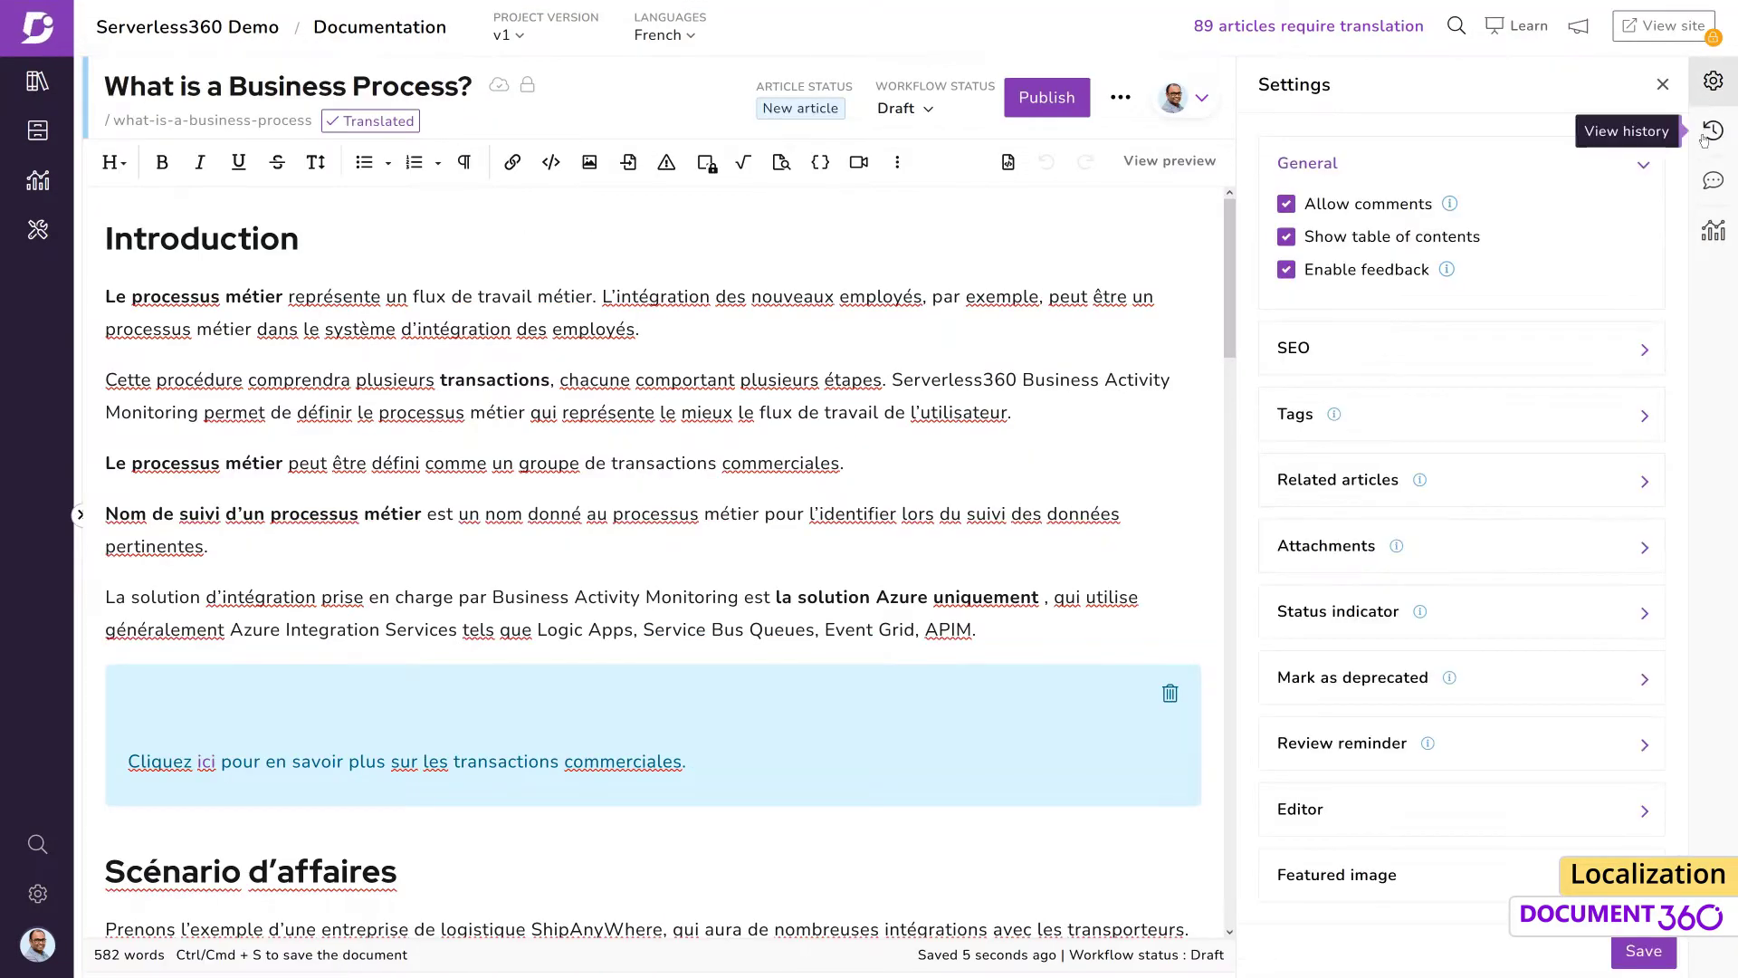
{"action": "left_click", "coordinate": [1494, 809]}
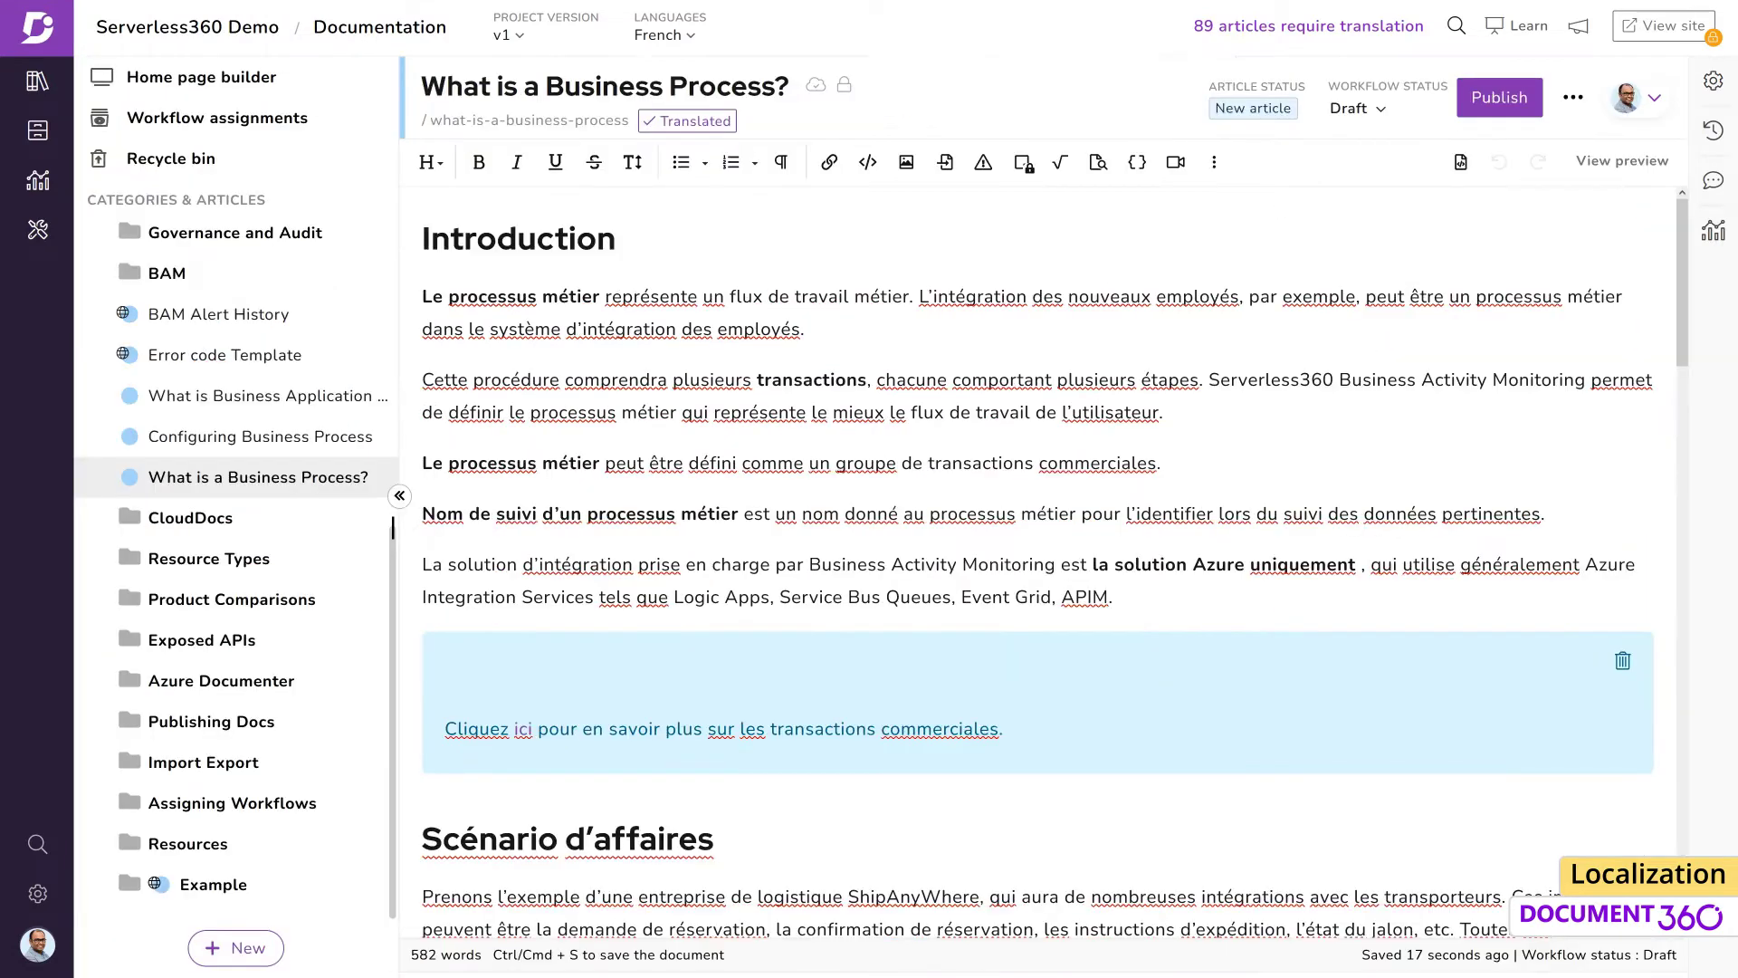
Step: In Bulk operations, tick Why did we build Serverless360? and Table of Contents, filtering by Need translation
{"action": "left_click", "coordinate": [38, 229]}
{"action": "left_click", "coordinate": [211, 155]}
{"action": "left_click", "coordinate": [665, 331]}
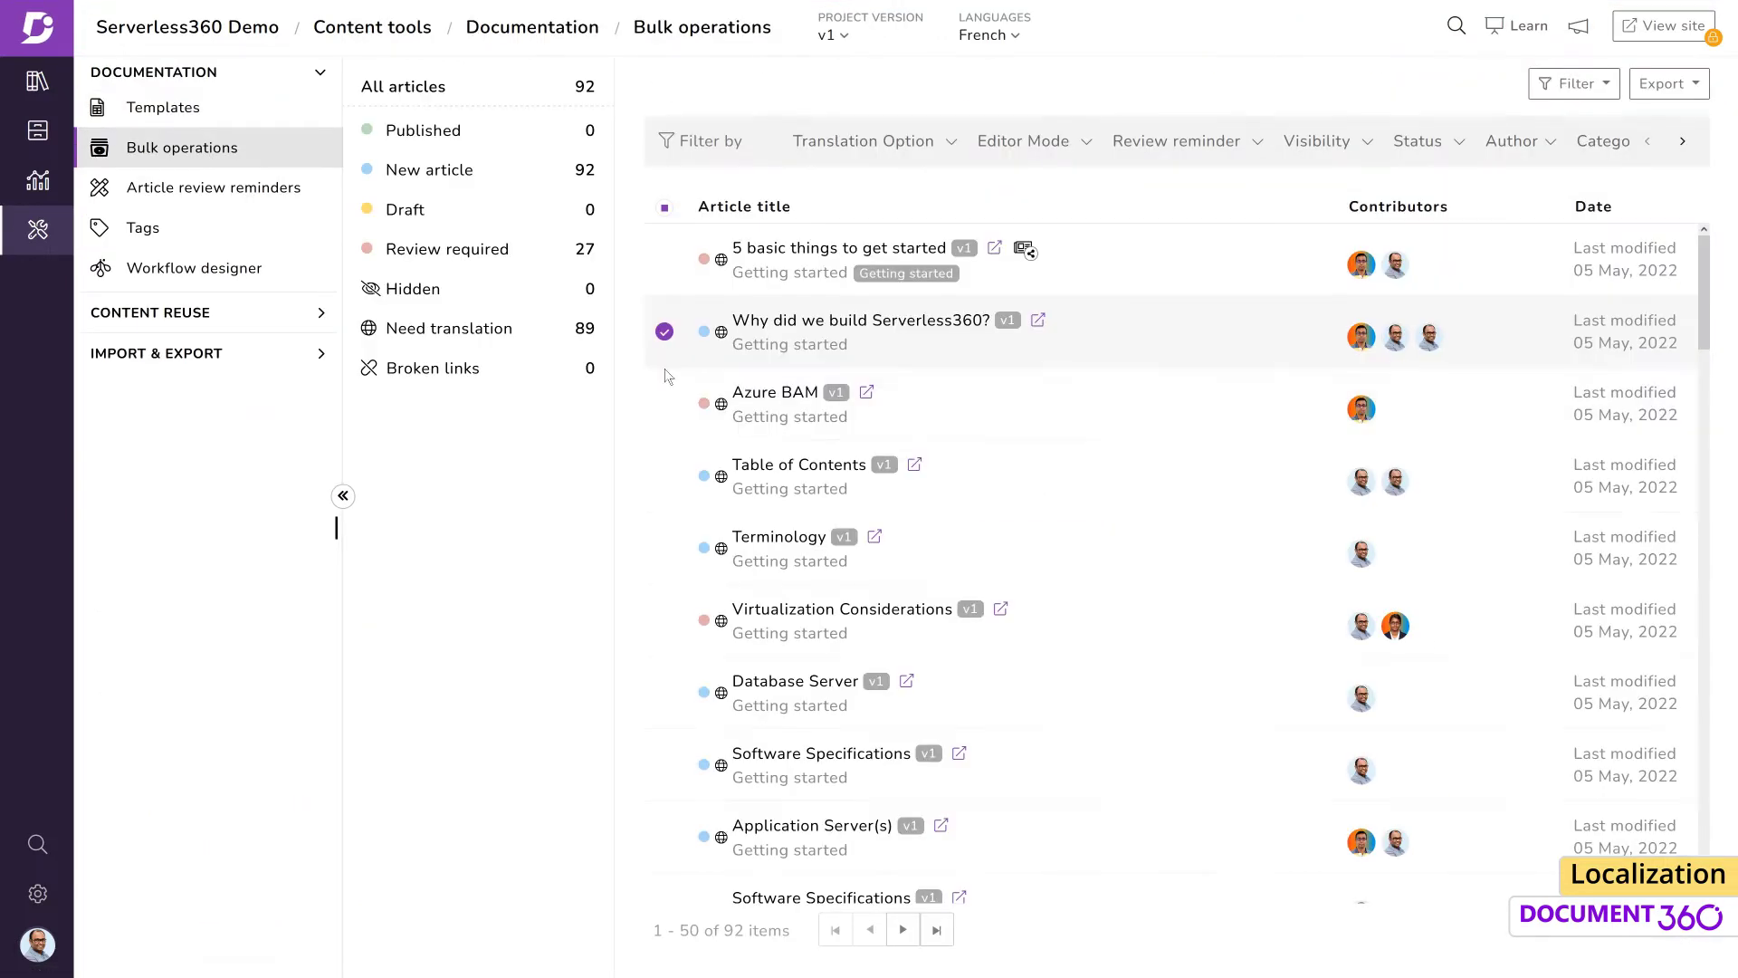
{"action": "left_click", "coordinate": [664, 475]}
{"action": "left_click", "coordinate": [862, 140]}
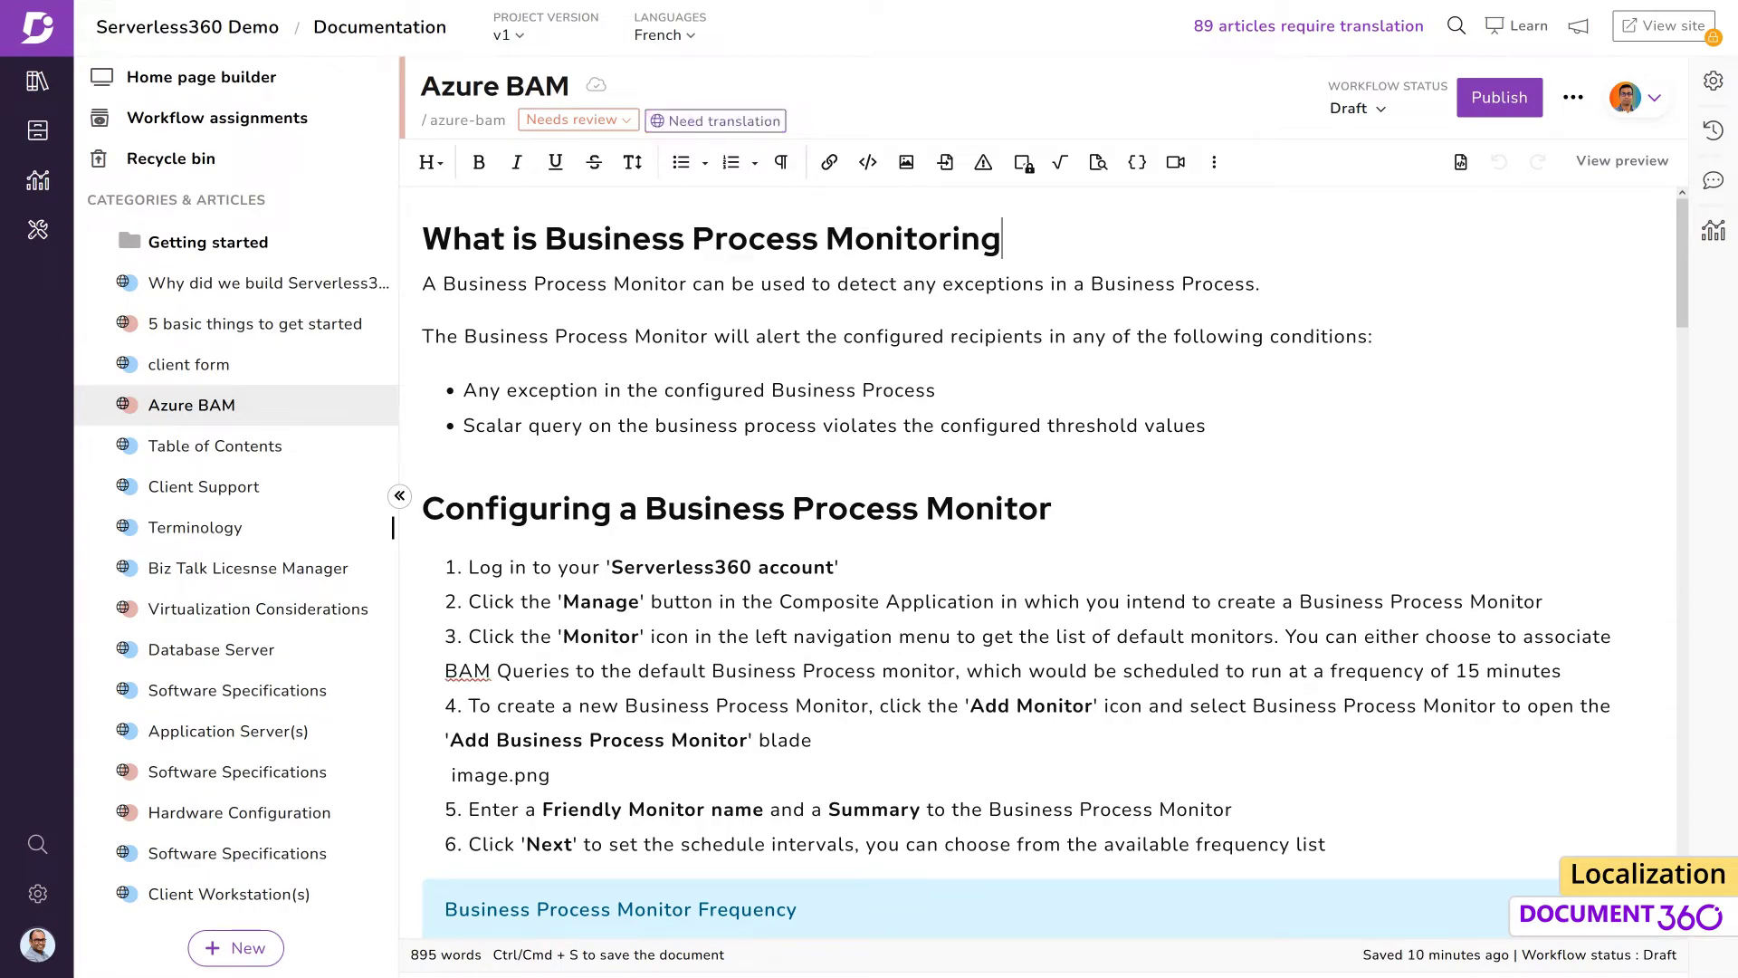
Step: Select all Need translation articles and bulk machine-translate them into French, confirming 'yes'
{"action": "left_click", "coordinate": [37, 229]}
{"action": "left_click", "coordinate": [141, 148]}
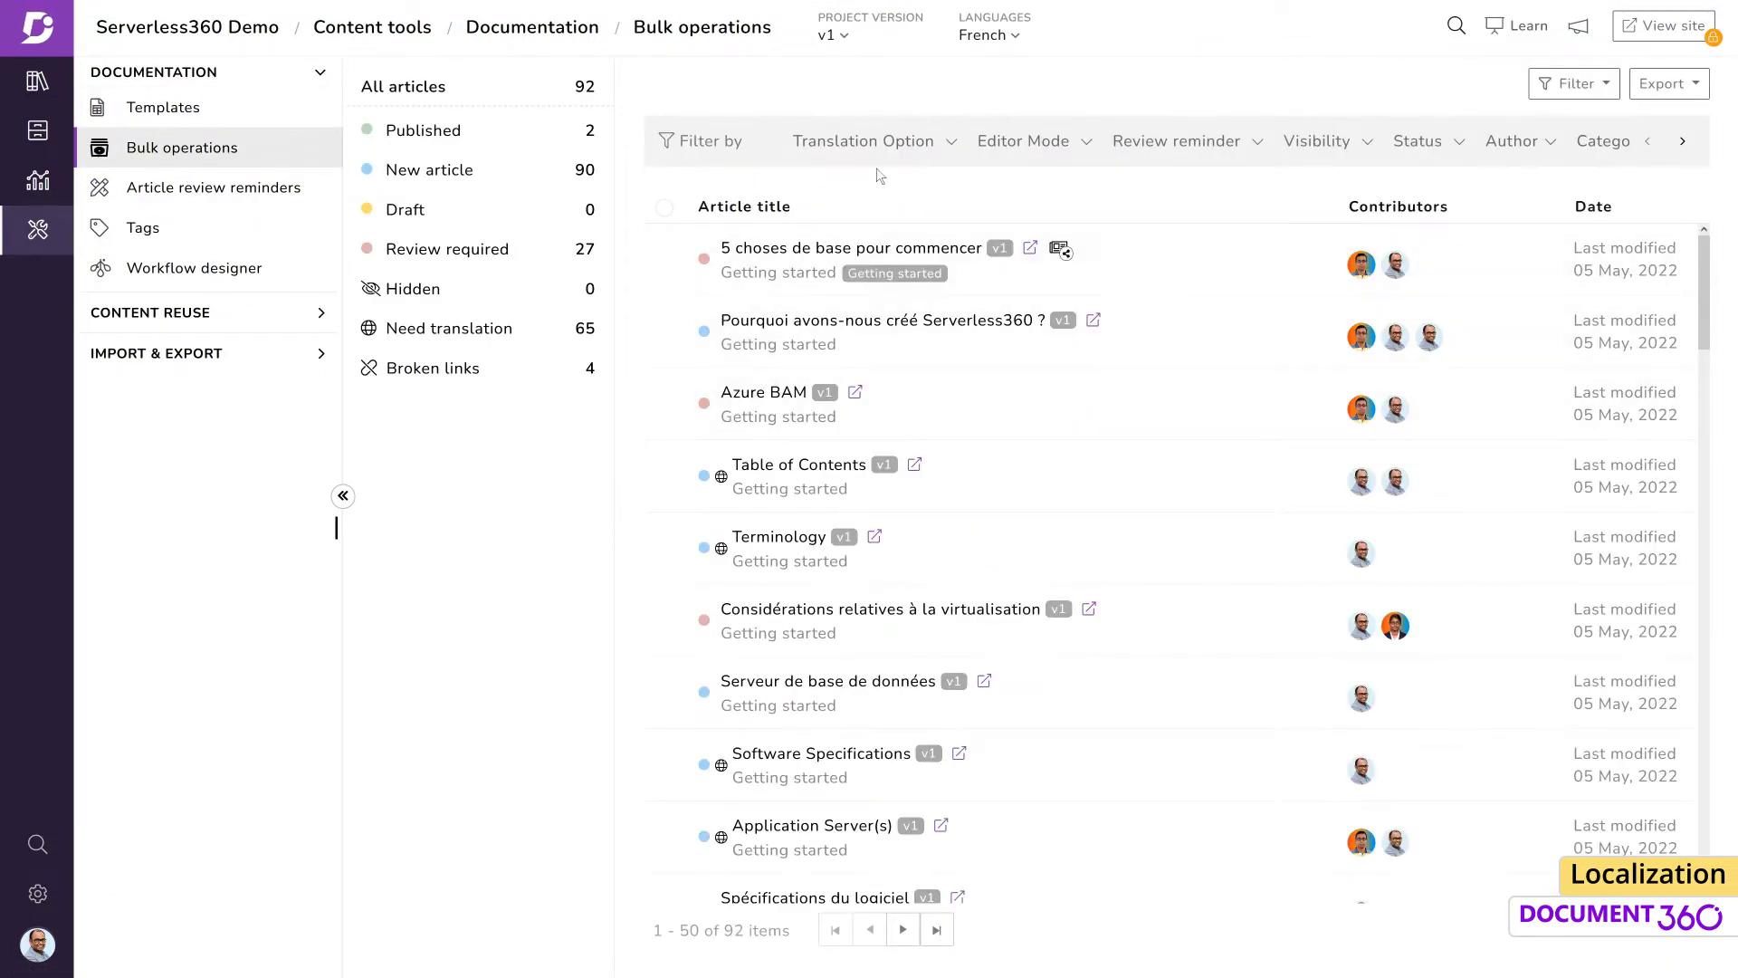
{"action": "left_click", "coordinate": [909, 145]}
{"action": "left_click", "coordinate": [915, 235]}
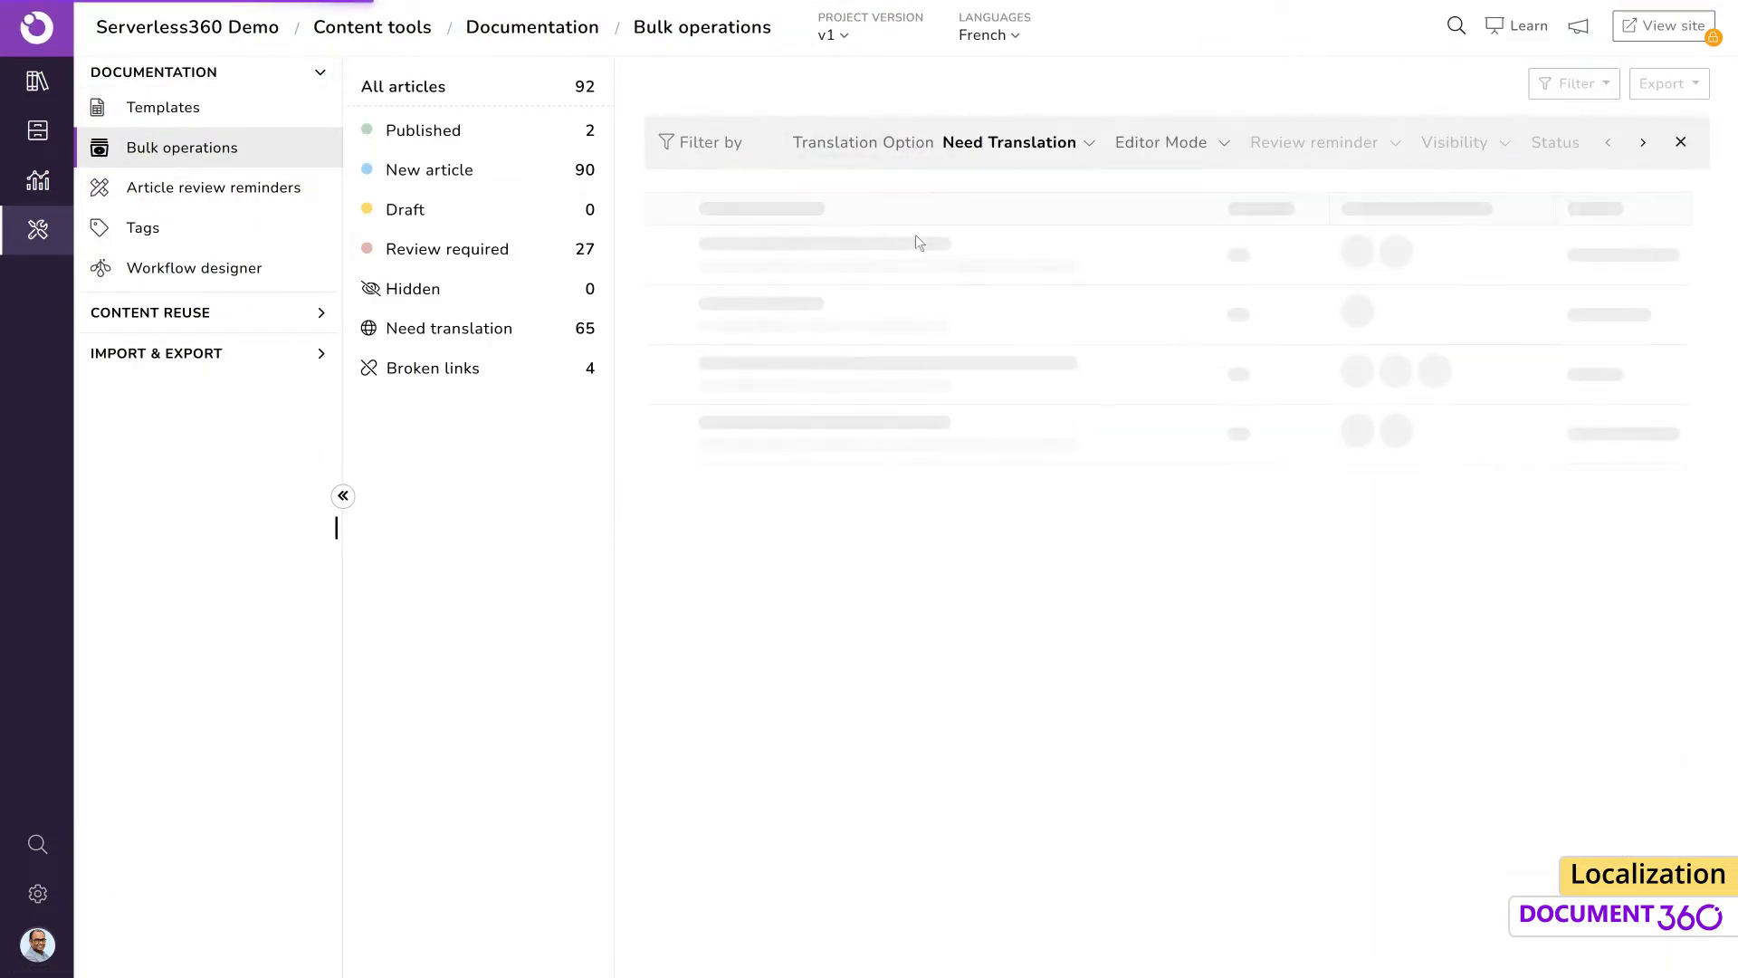
{"action": "left_click", "coordinate": [665, 212]}
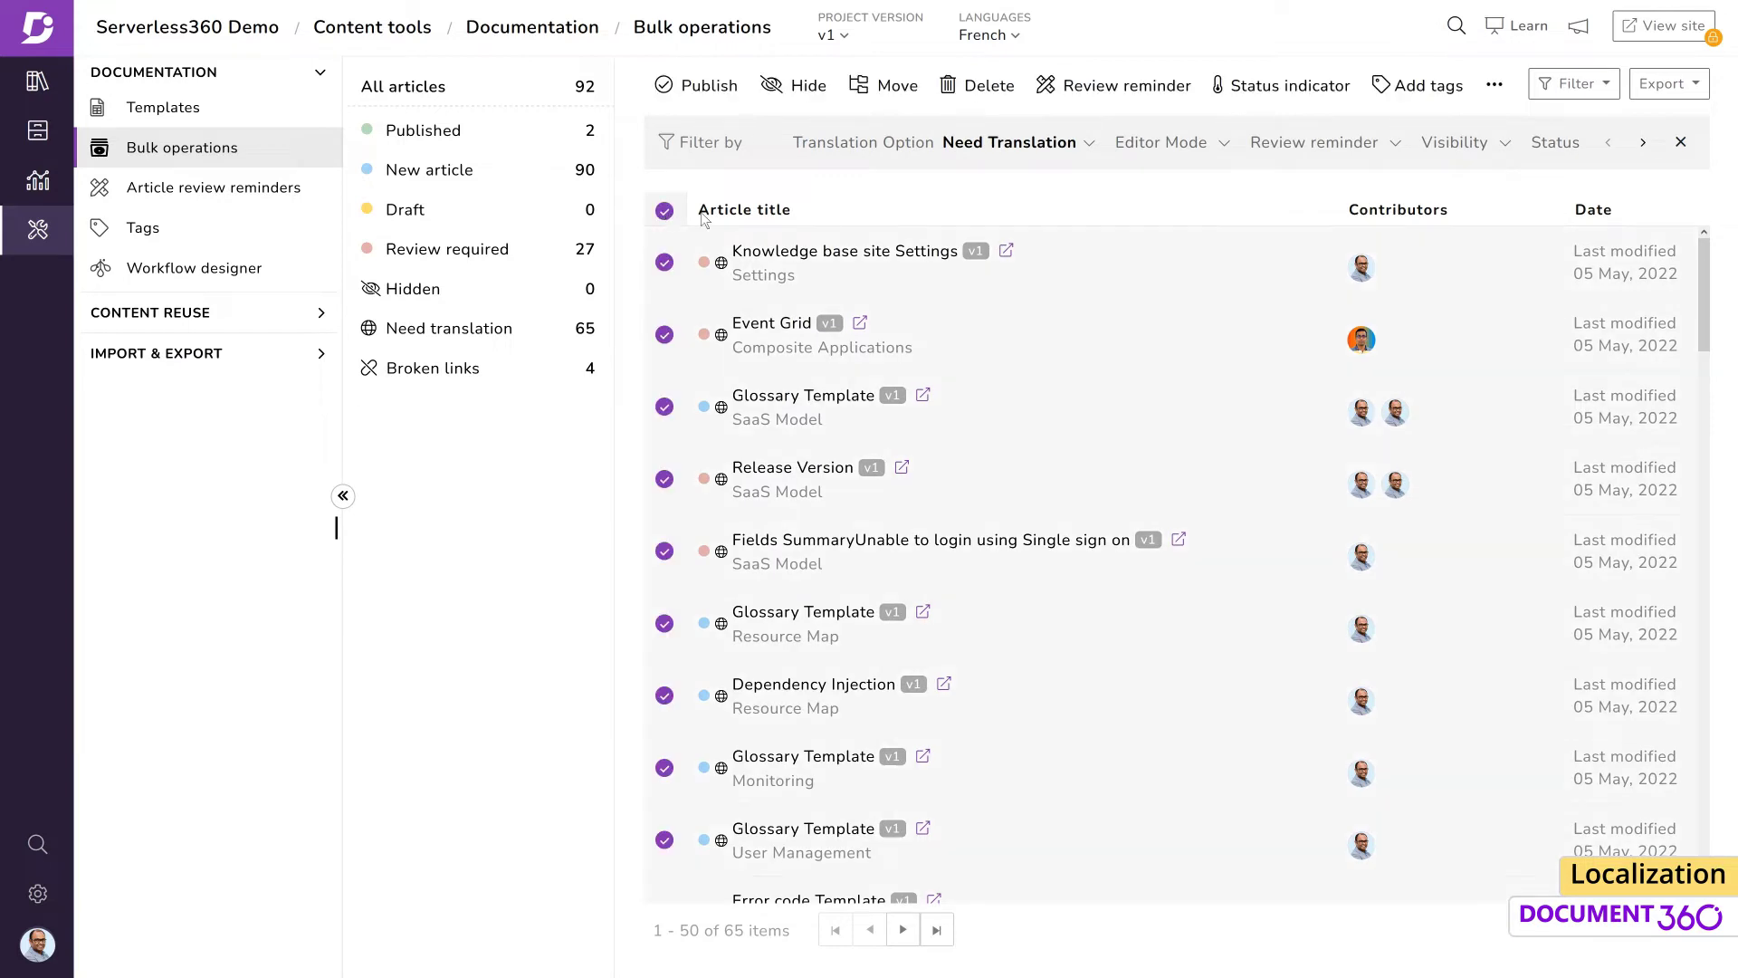
{"action": "left_click", "coordinate": [1490, 94]}
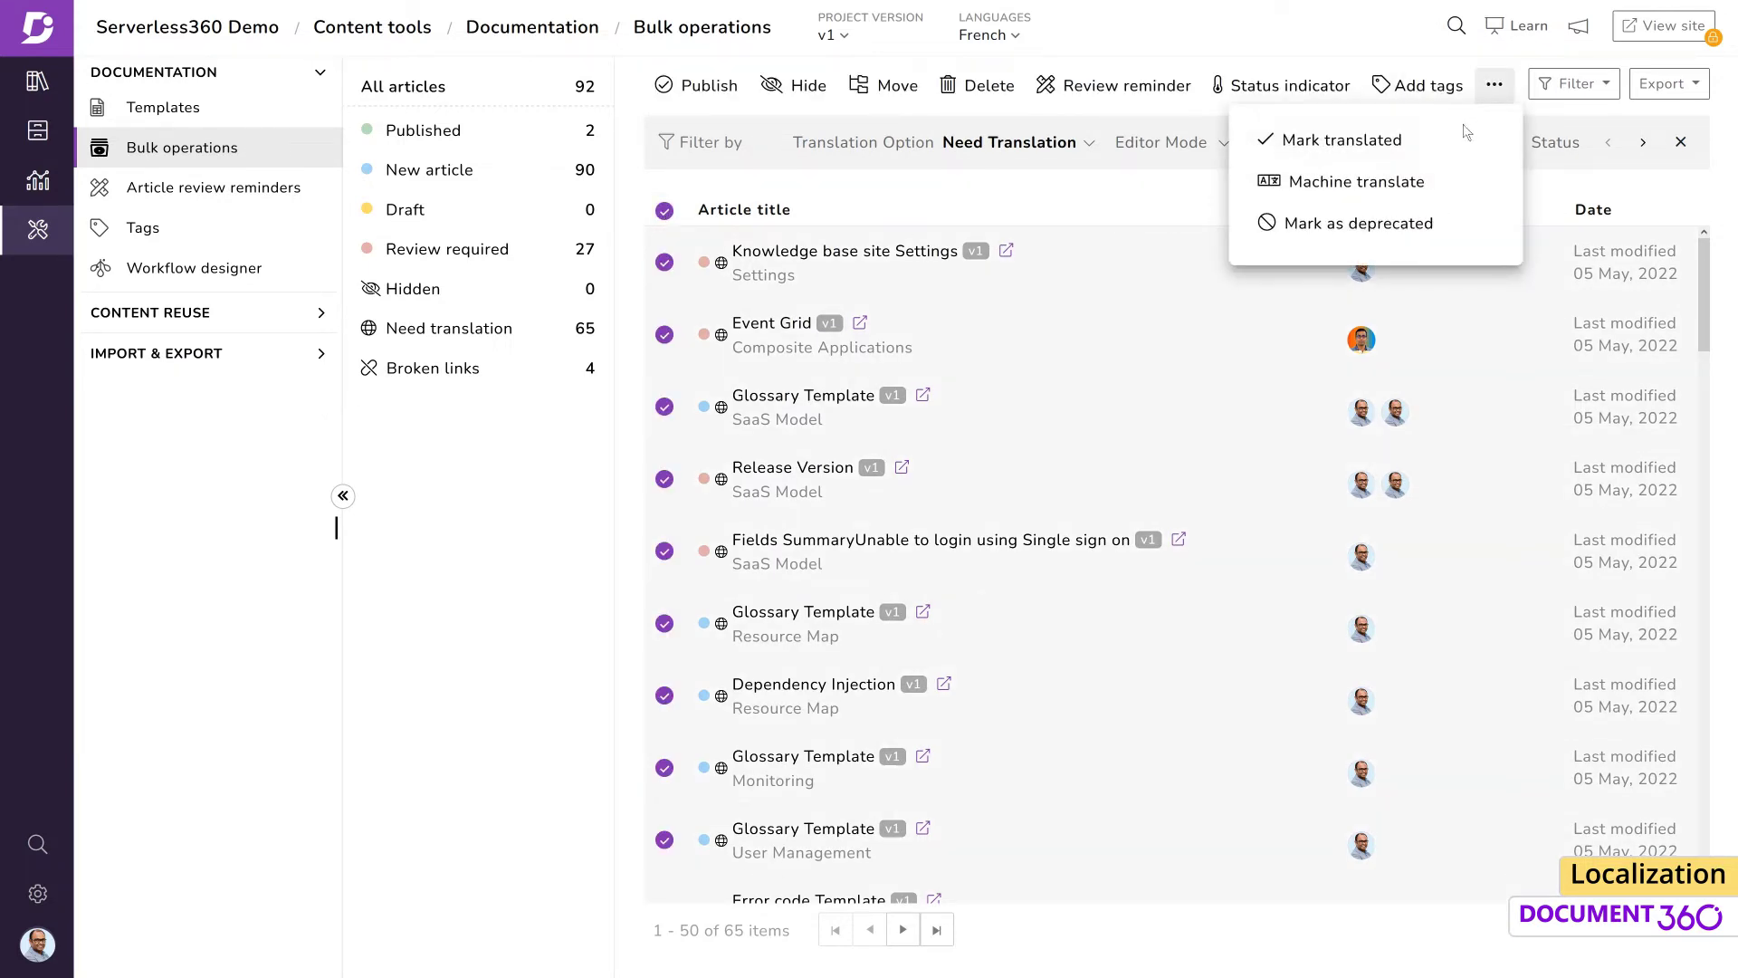
{"action": "left_click", "coordinate": [1435, 182]}
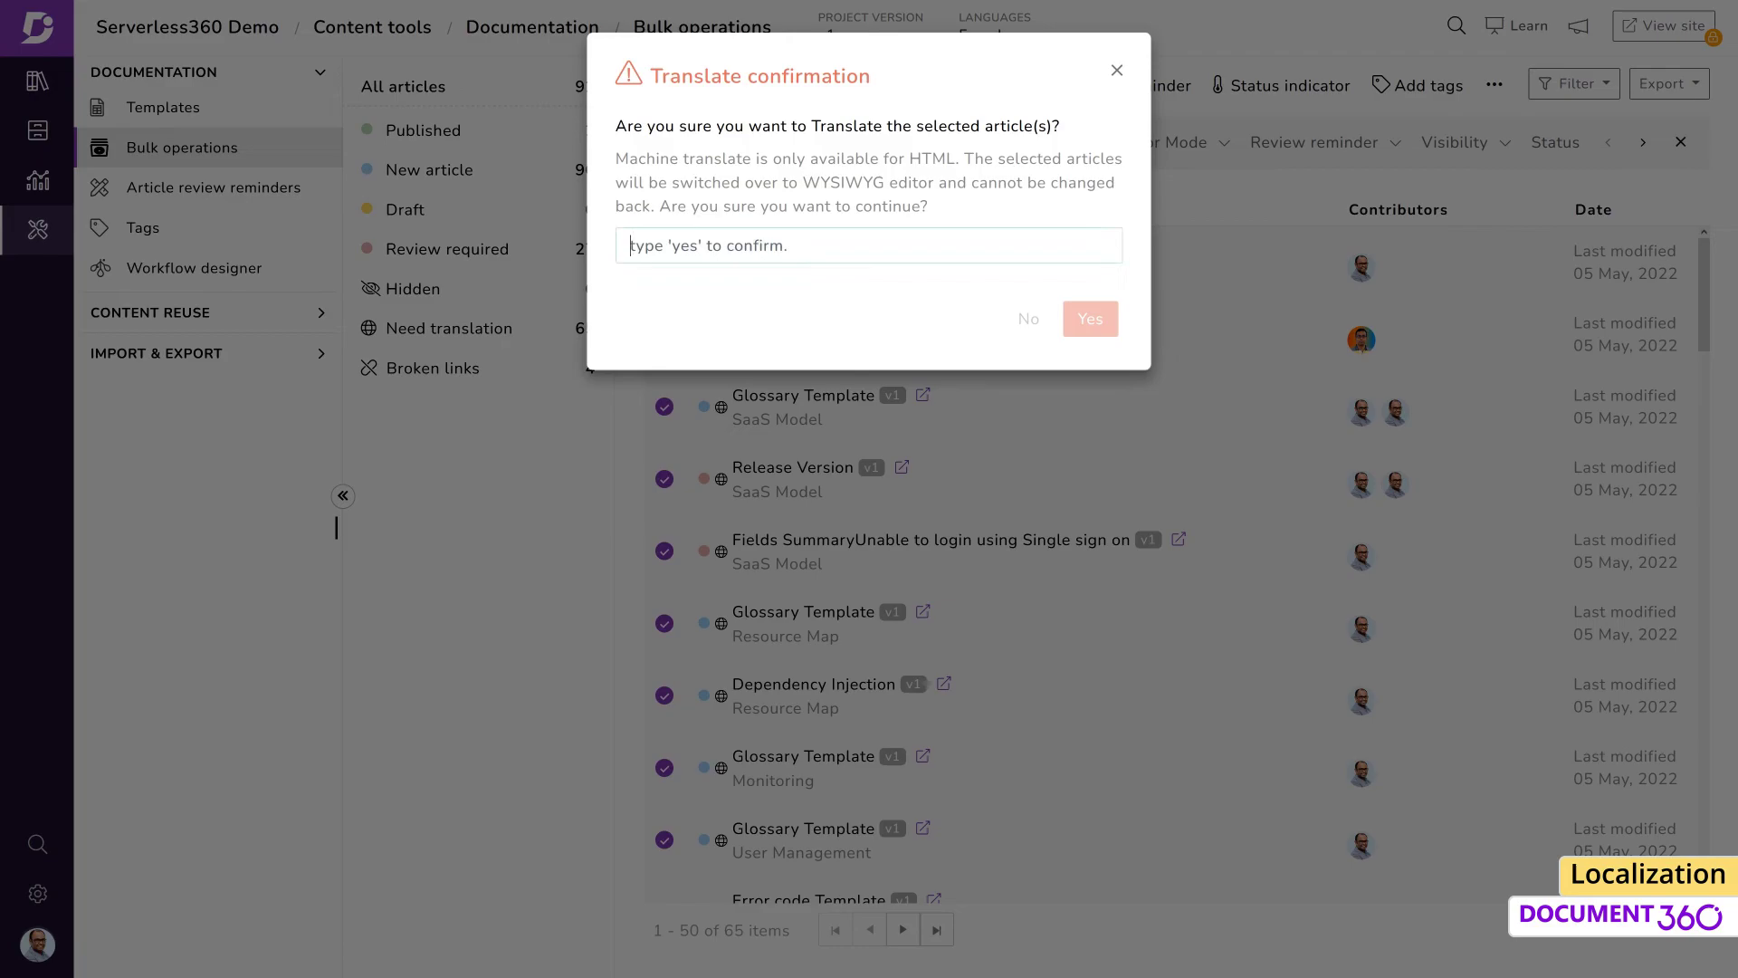
{"action": "type", "text": "yes"}
{"action": "left_click", "coordinate": [1077, 326]}
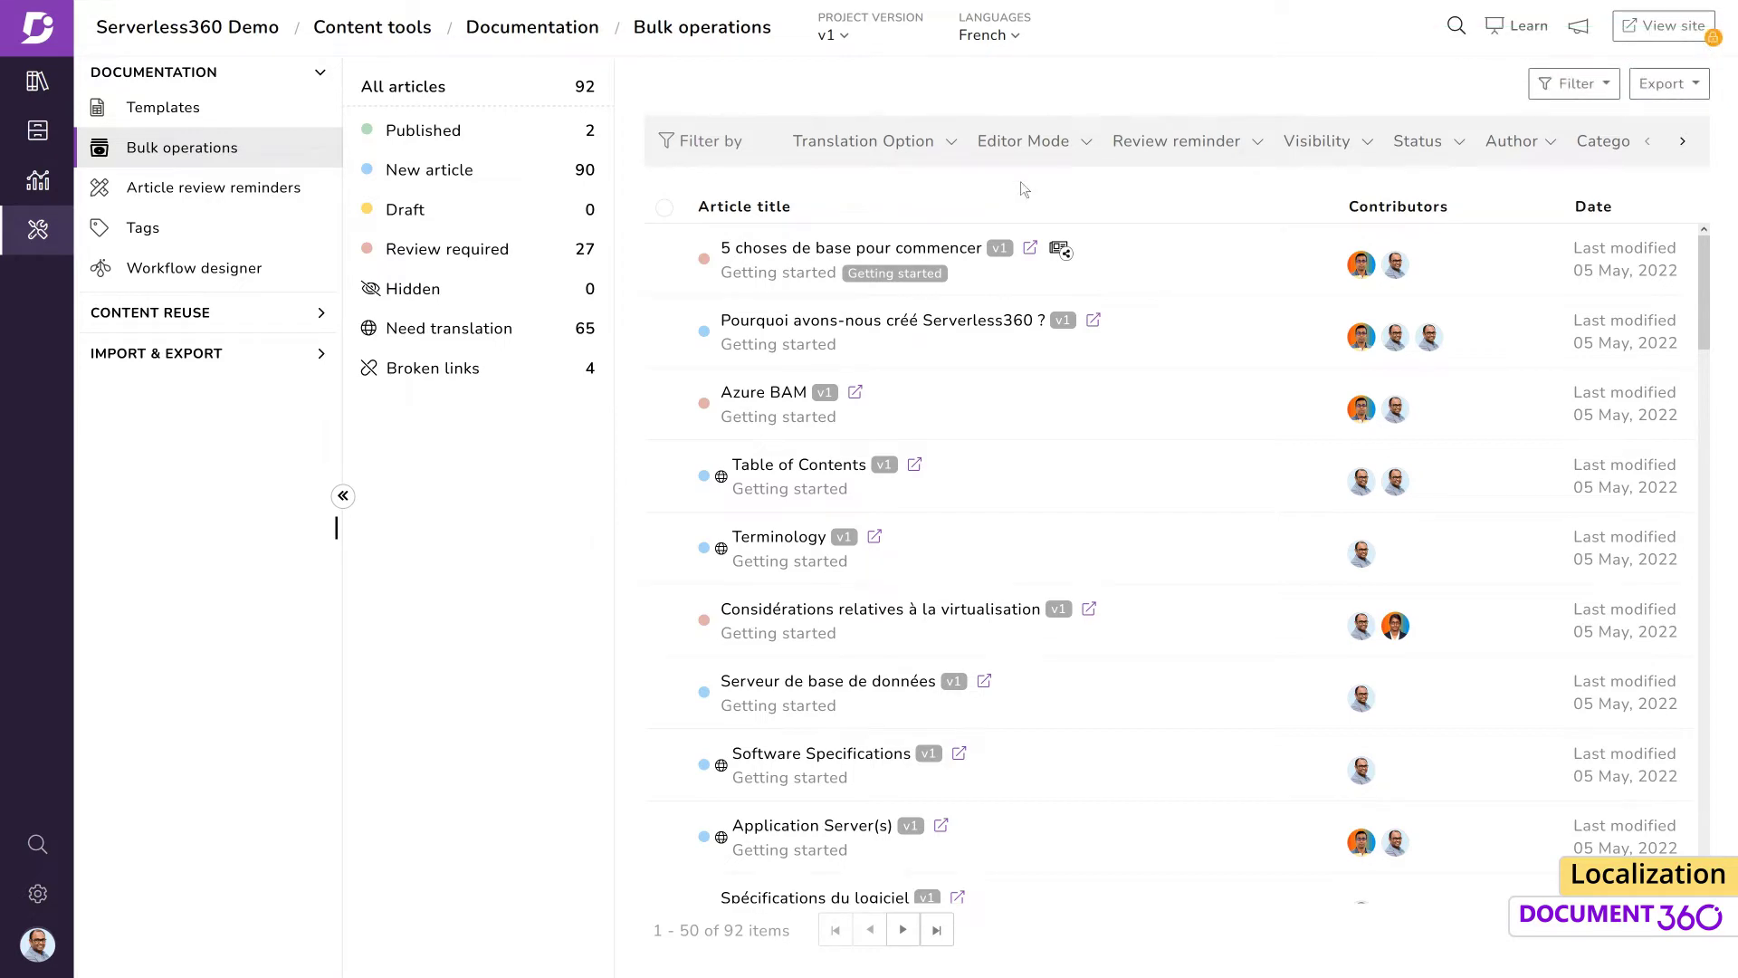
Step: Switch the project to English and select seven articles for bulk translation
{"action": "left_click", "coordinate": [1012, 38]}
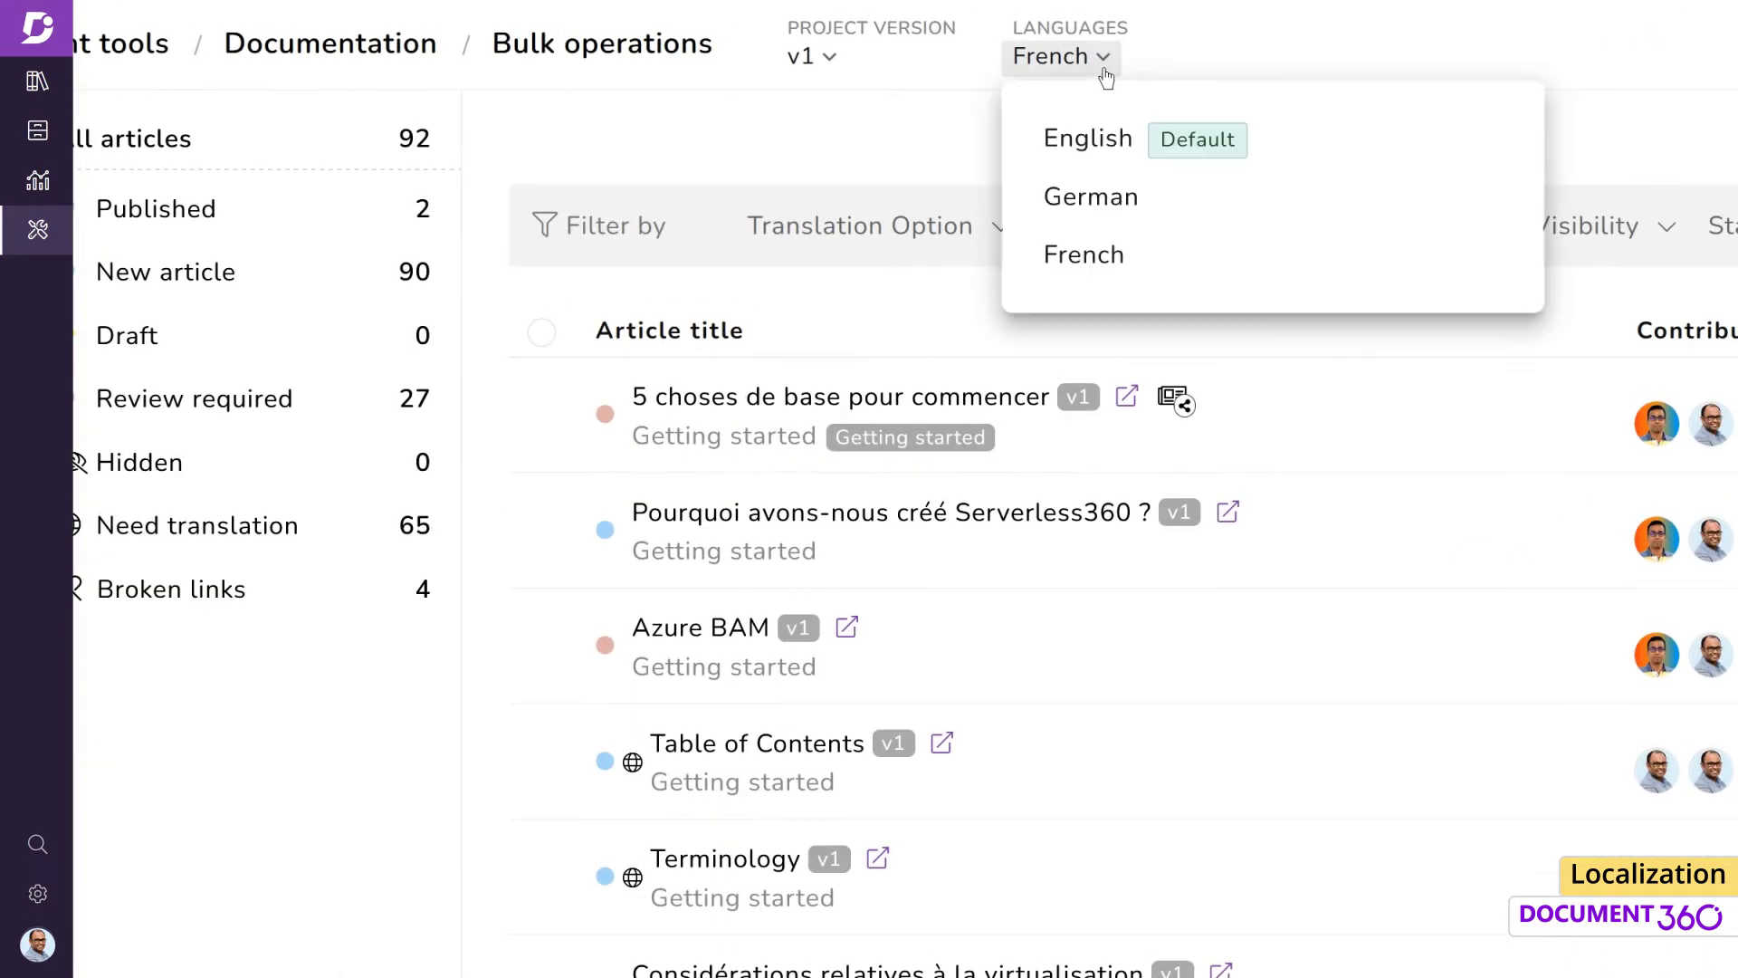
{"action": "left_click", "coordinate": [1104, 145]}
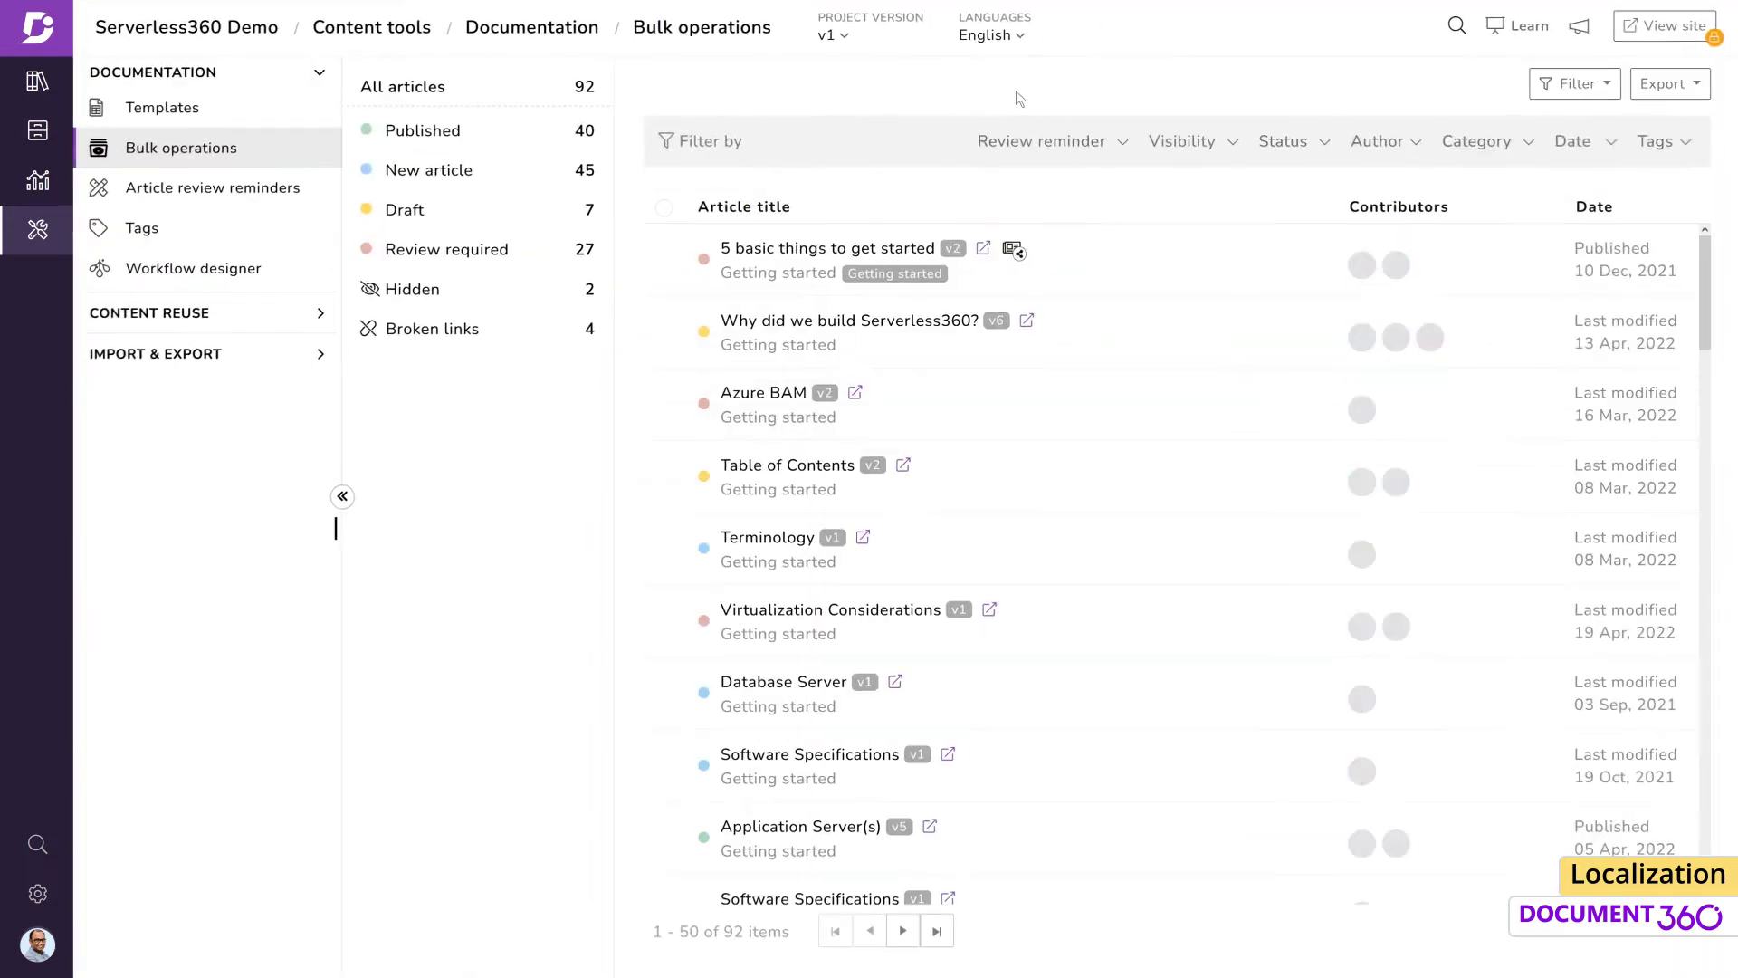
{"action": "left_click", "coordinate": [665, 259]}
{"action": "left_click", "coordinate": [665, 331]}
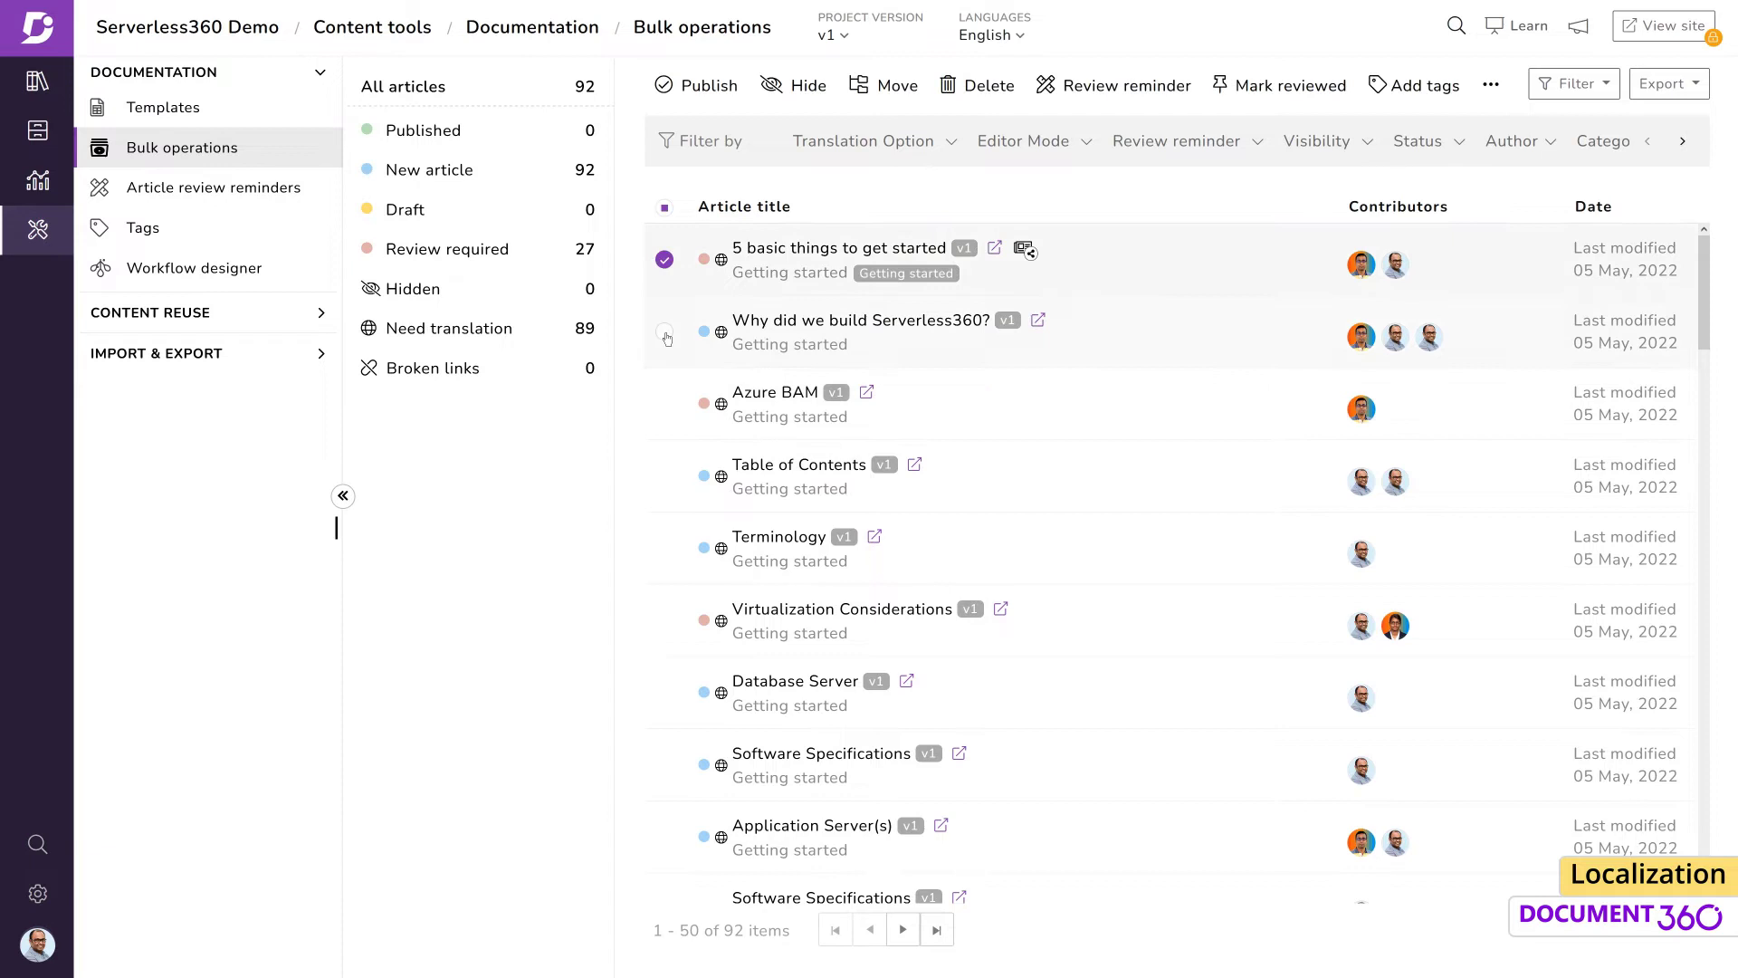
{"action": "left_click", "coordinate": [665, 404]}
{"action": "left_click", "coordinate": [665, 621]}
{"action": "left_click", "coordinate": [665, 693]}
{"action": "scroll", "coordinate": [666, 702], "scroll_direction": "down", "scroll_amount": 3}
{"action": "left_click", "coordinate": [665, 654]}
{"action": "left_click", "coordinate": [665, 726]}
{"action": "scroll", "coordinate": [673, 797], "scroll_direction": "down", "scroll_amount": 3}
Step: Add Understanding Home page builder, Threshold, Status, Data and Watch Monitor to the selection
{"action": "left_click", "coordinate": [664, 515]}
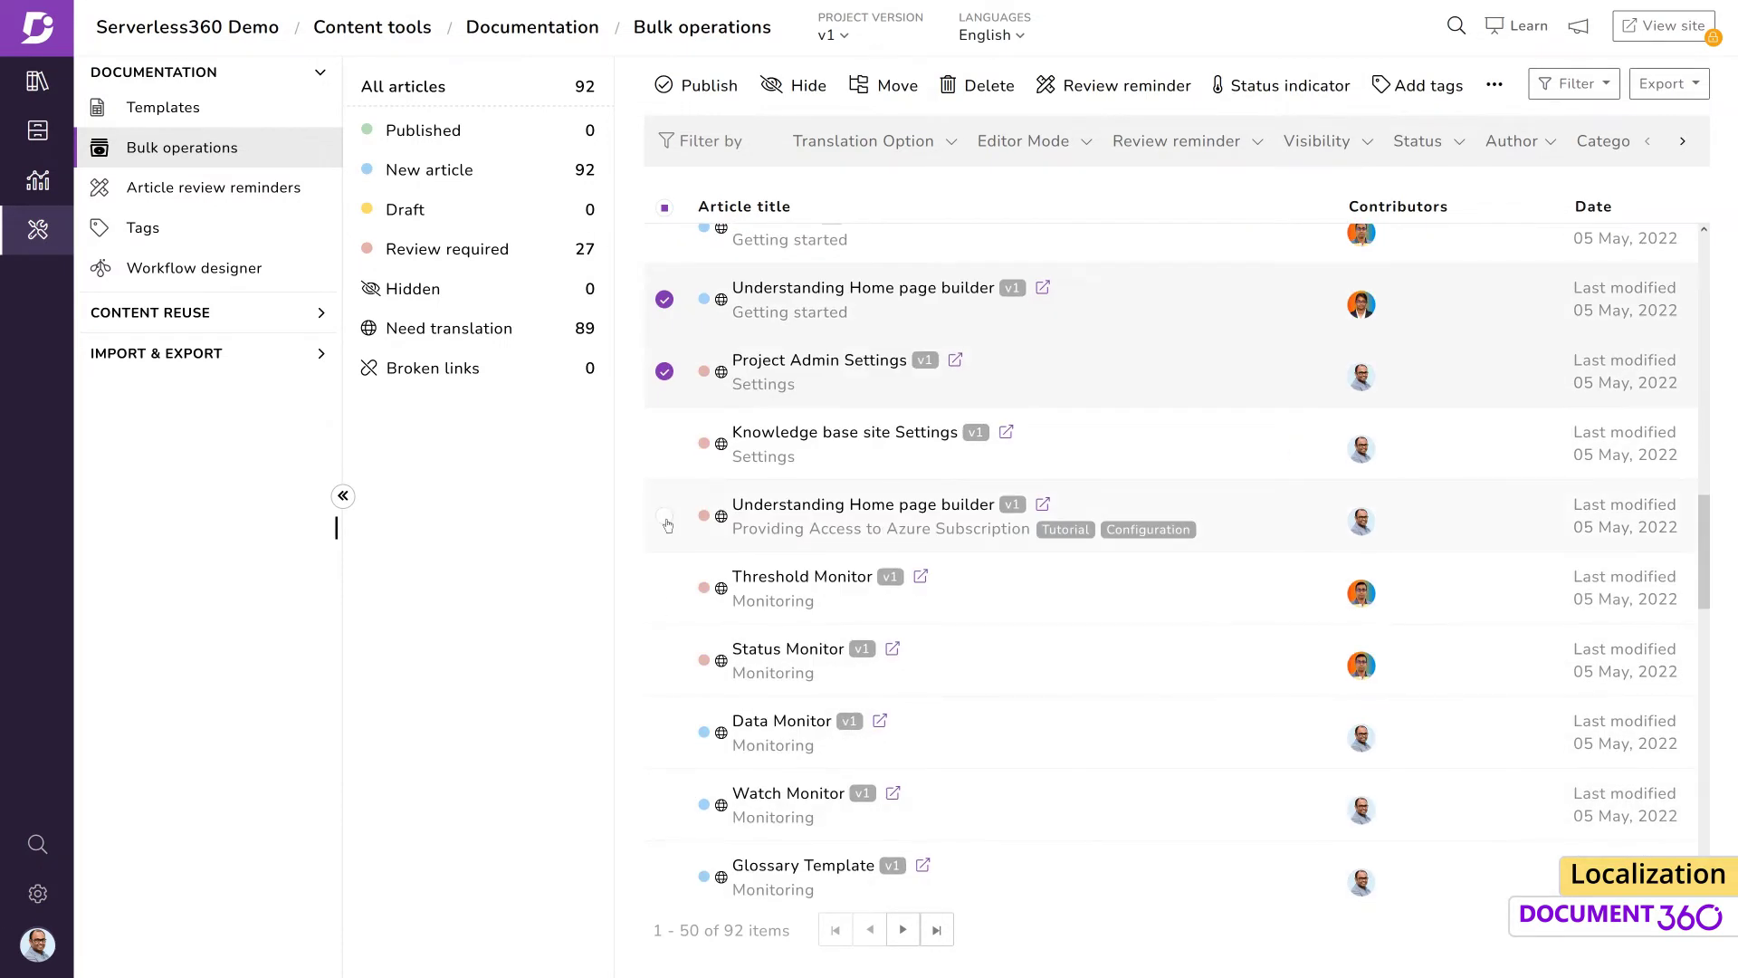
{"action": "left_click", "coordinate": [665, 588]}
{"action": "left_click", "coordinate": [664, 660]}
{"action": "left_click", "coordinate": [664, 732]}
{"action": "left_click", "coordinate": [665, 803]}
Step: Machine-translate the selected articles into German and French, confirming with 'yes'
{"action": "left_click", "coordinate": [1494, 85]}
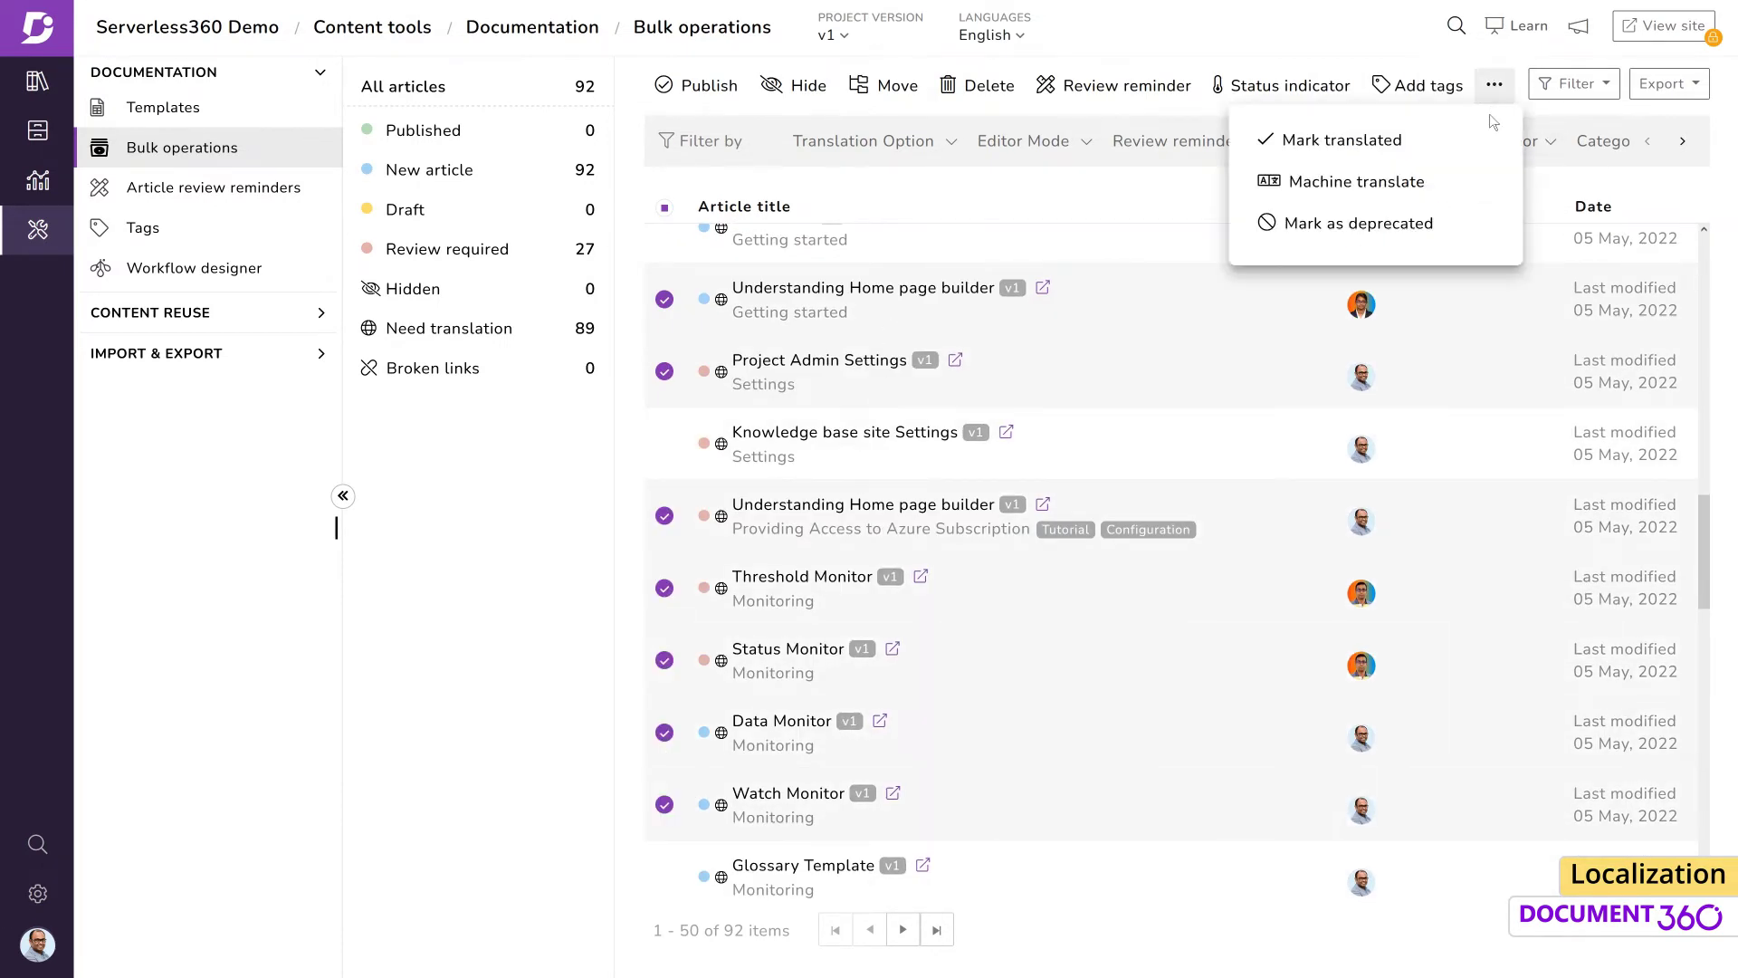
{"action": "left_click", "coordinate": [1439, 188]}
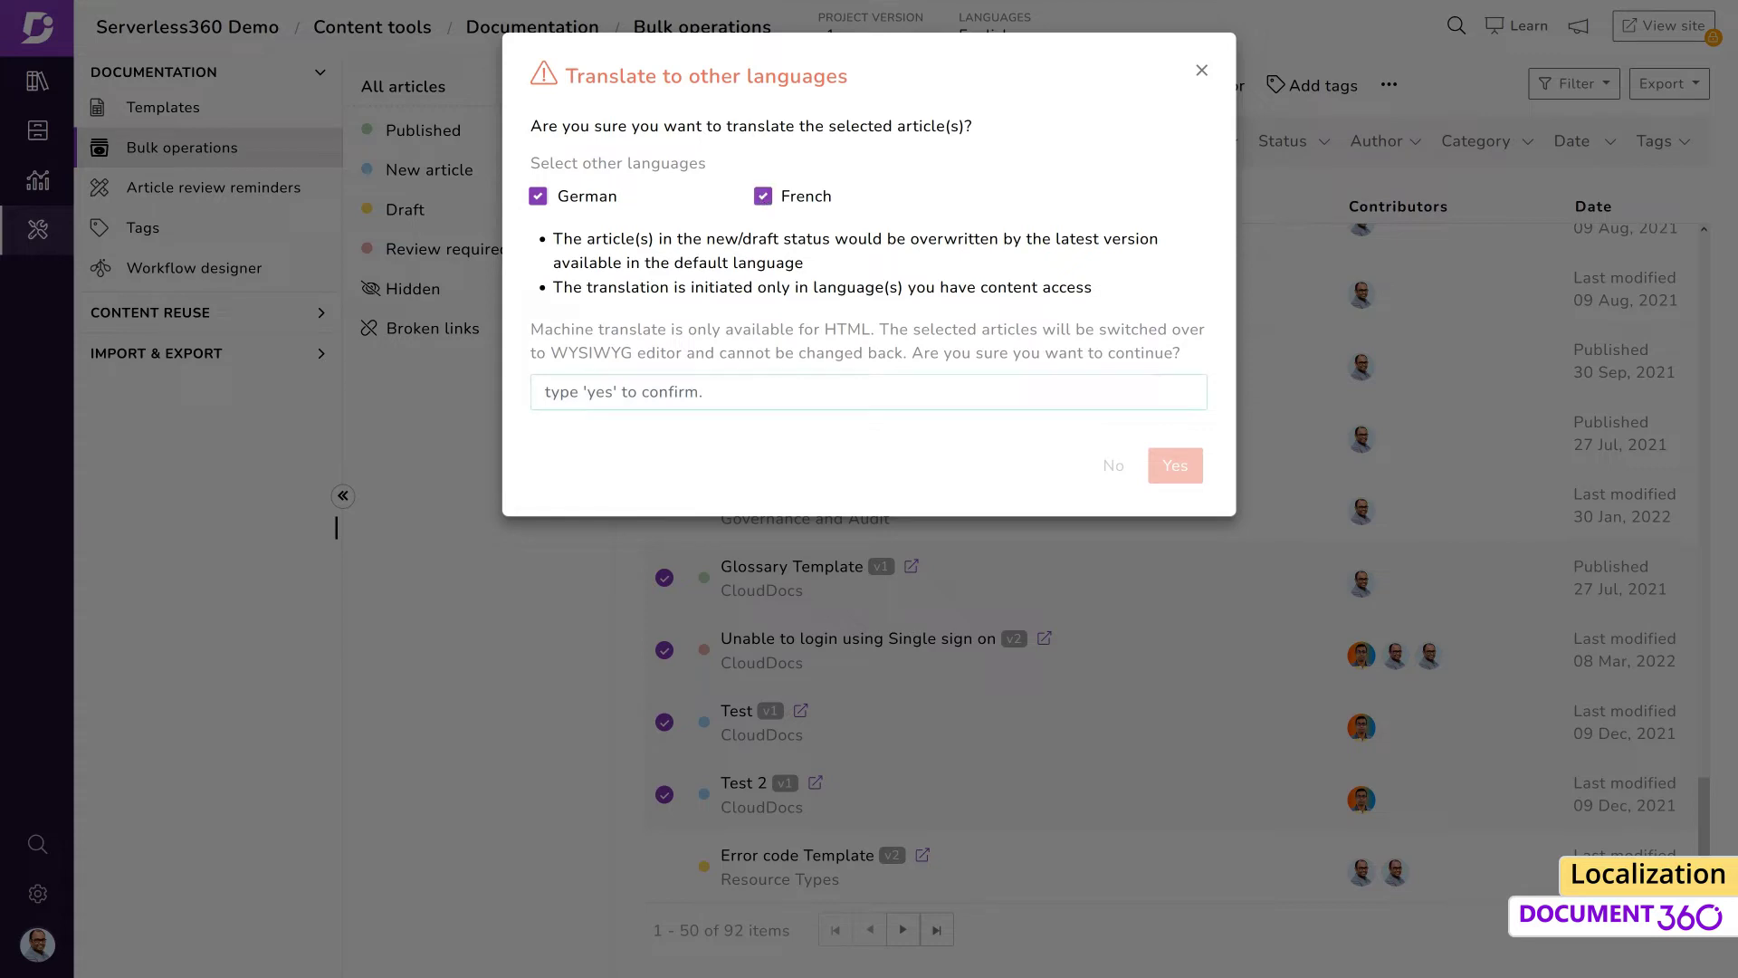
{"action": "type", "text": "yes"}
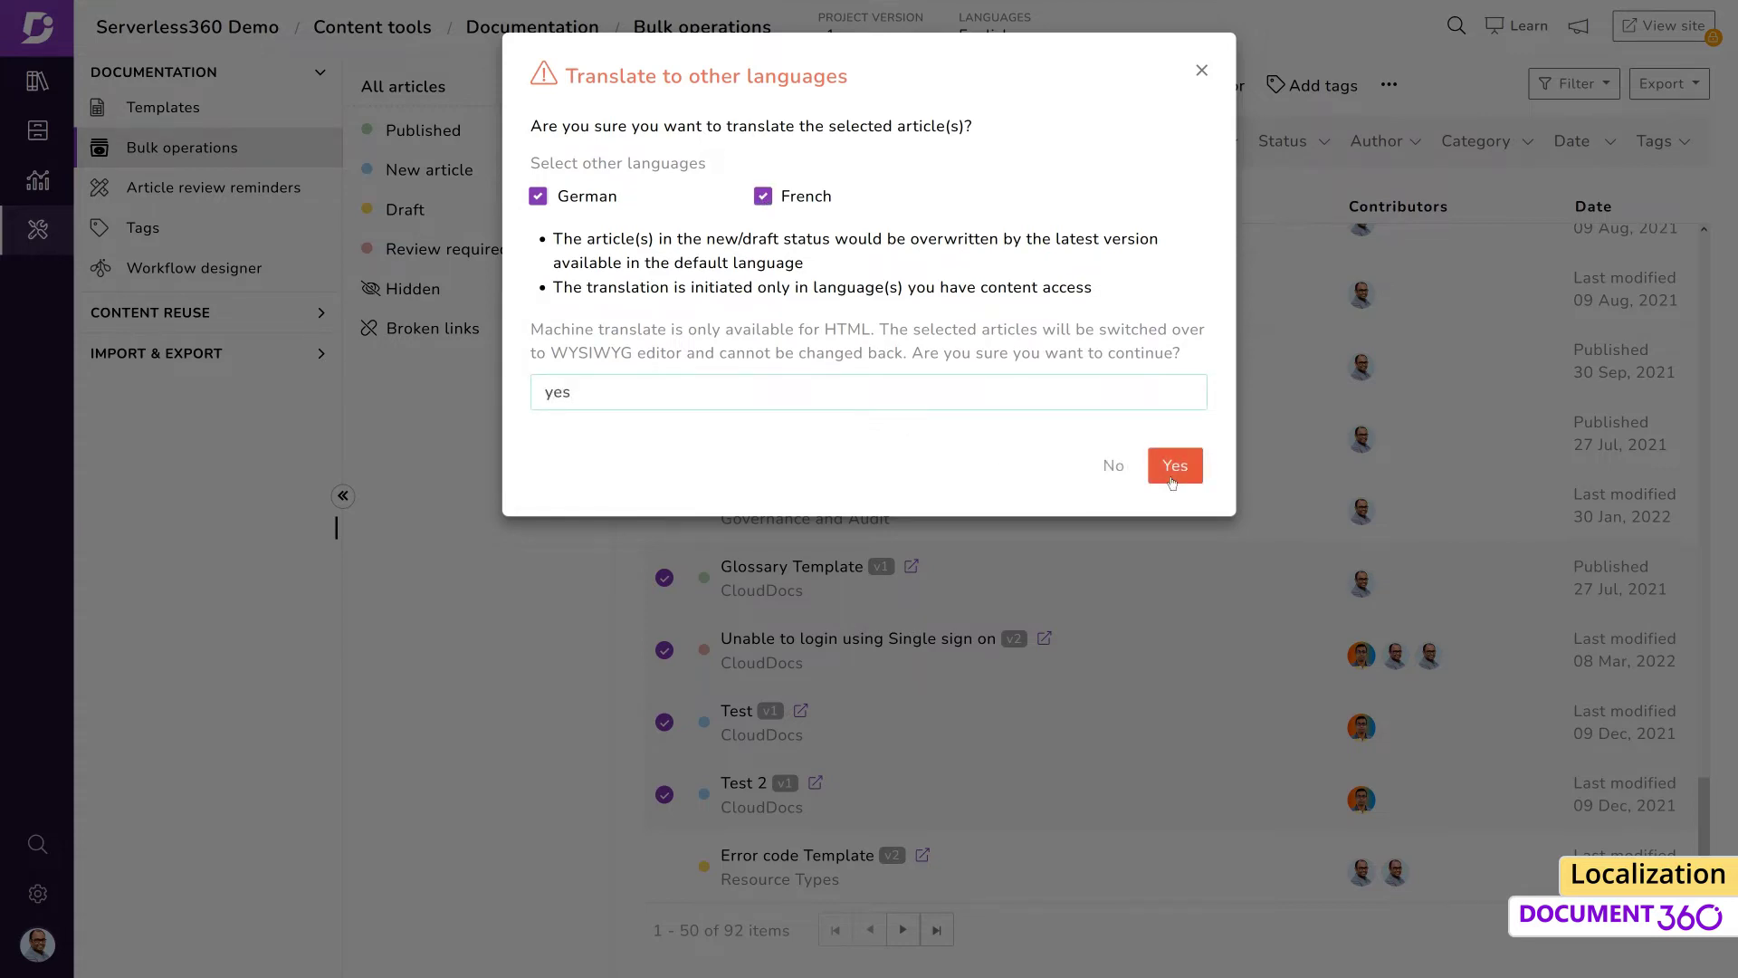
{"action": "left_click", "coordinate": [1173, 471]}
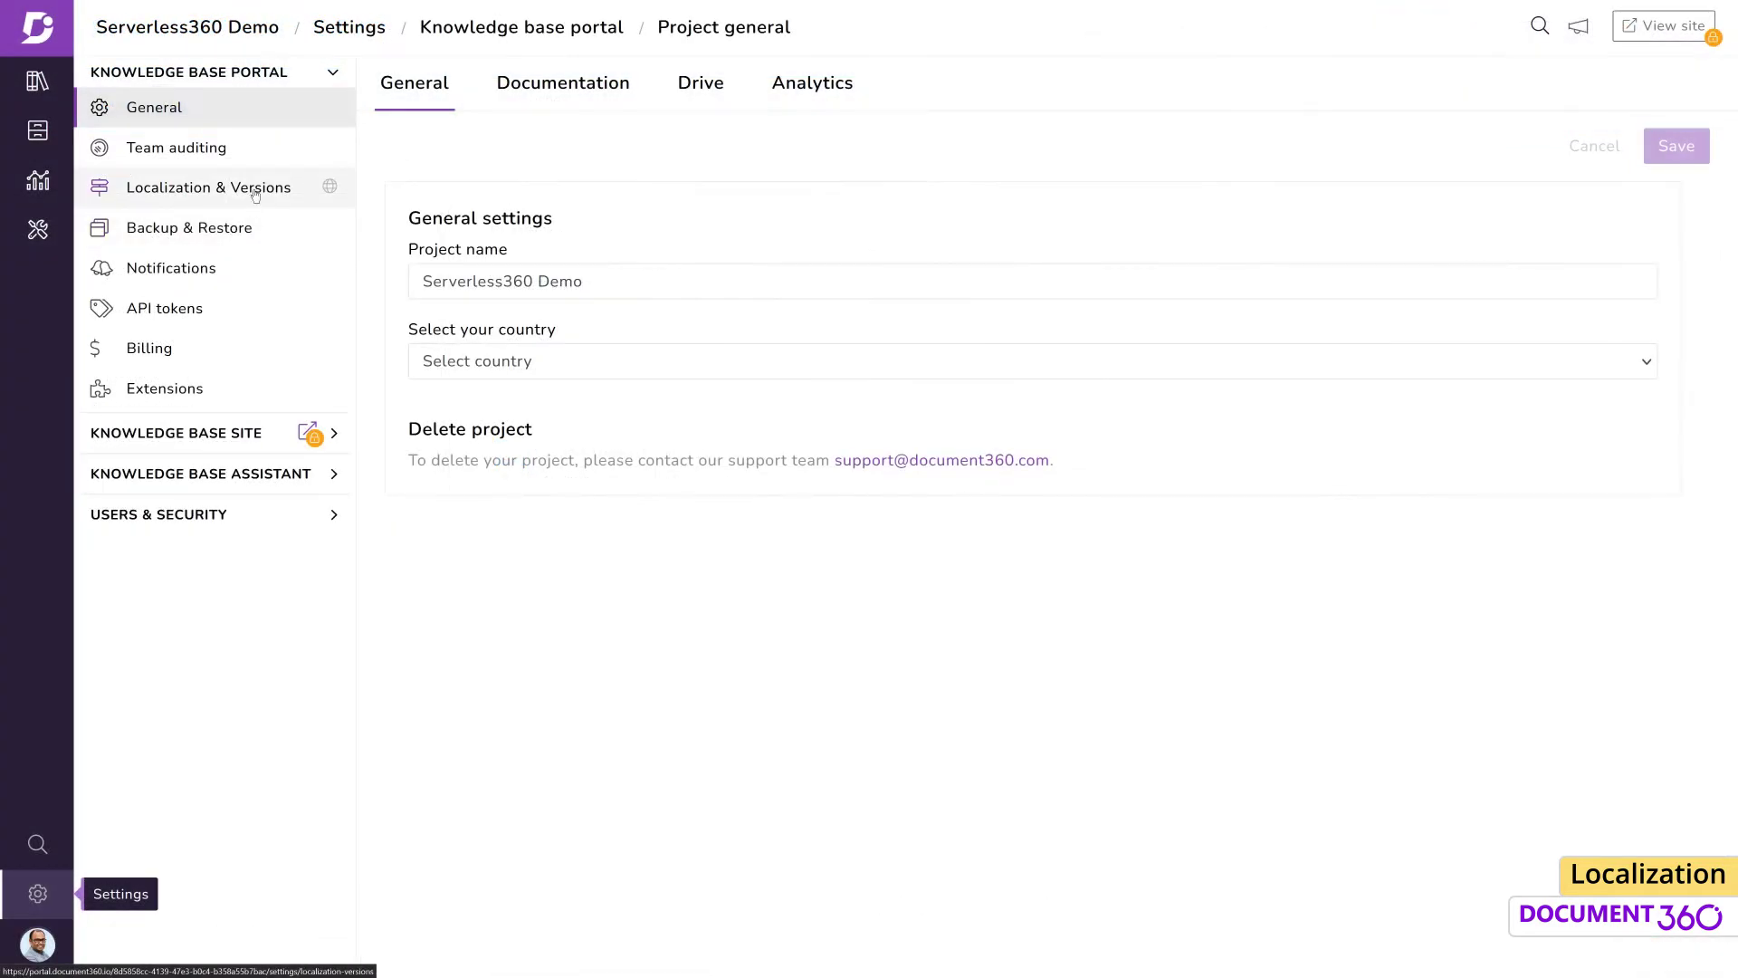
Step: Open Localization variables and browse the Article header, right and bottom groups
{"action": "left_click", "coordinate": [209, 188]}
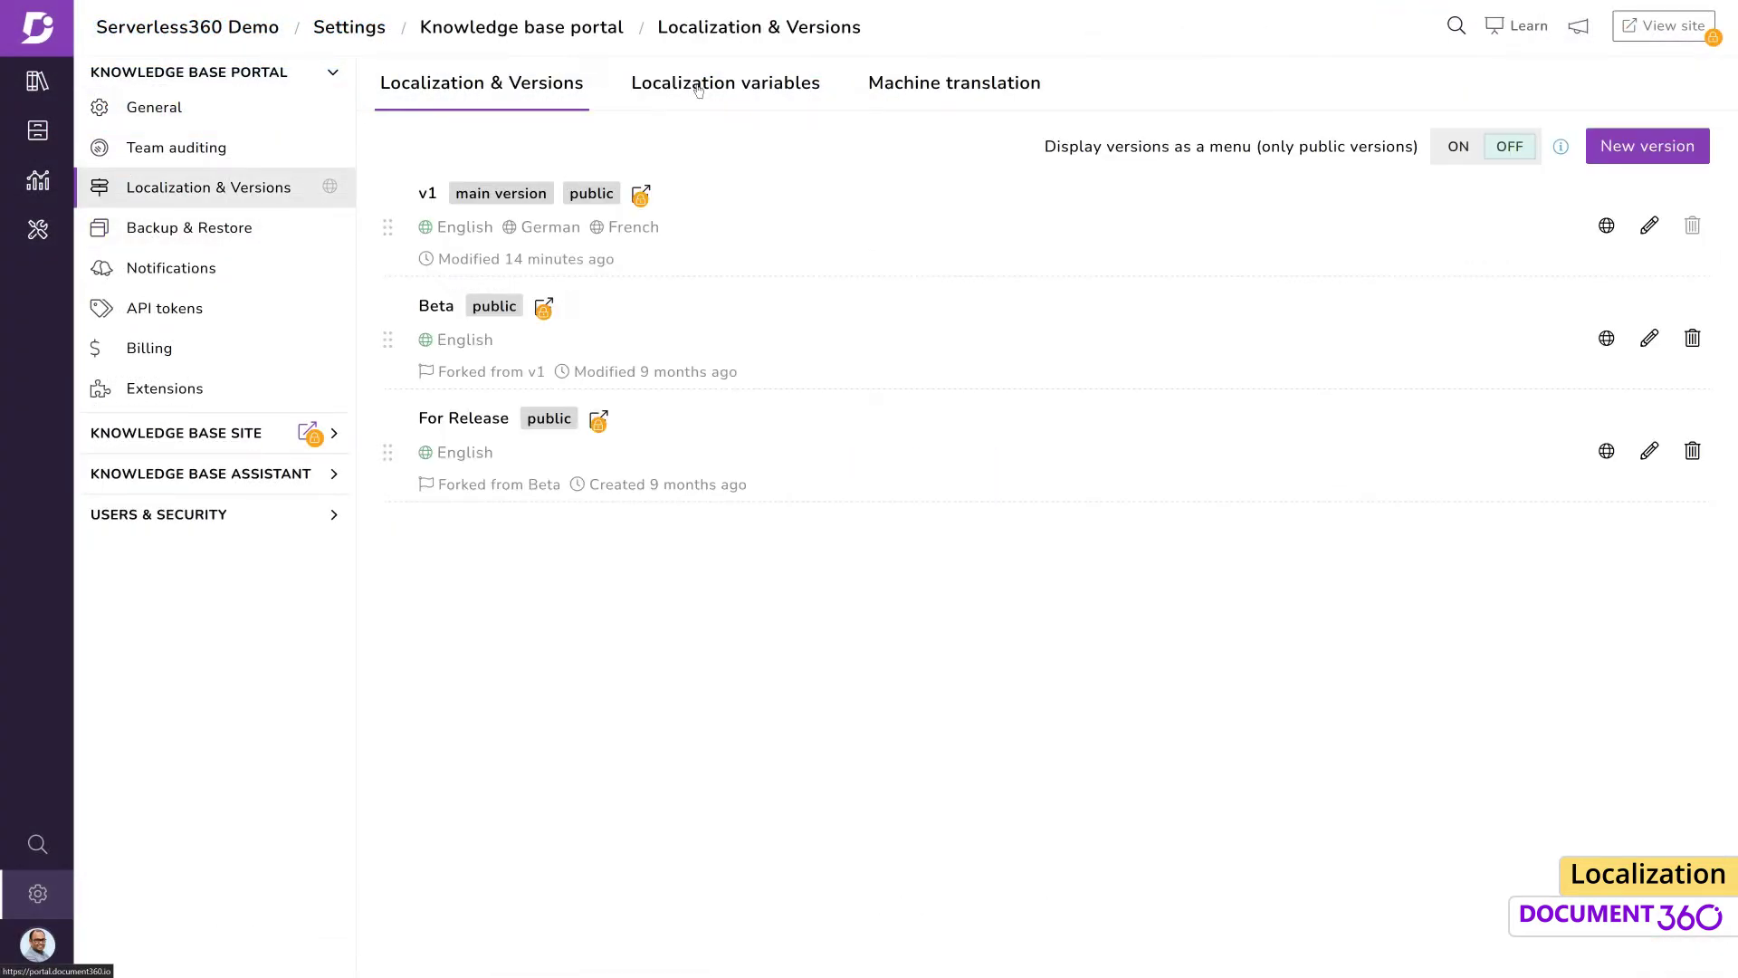
{"action": "left_click", "coordinate": [686, 94]}
{"action": "left_click", "coordinate": [1097, 227]}
{"action": "left_click", "coordinate": [984, 286]}
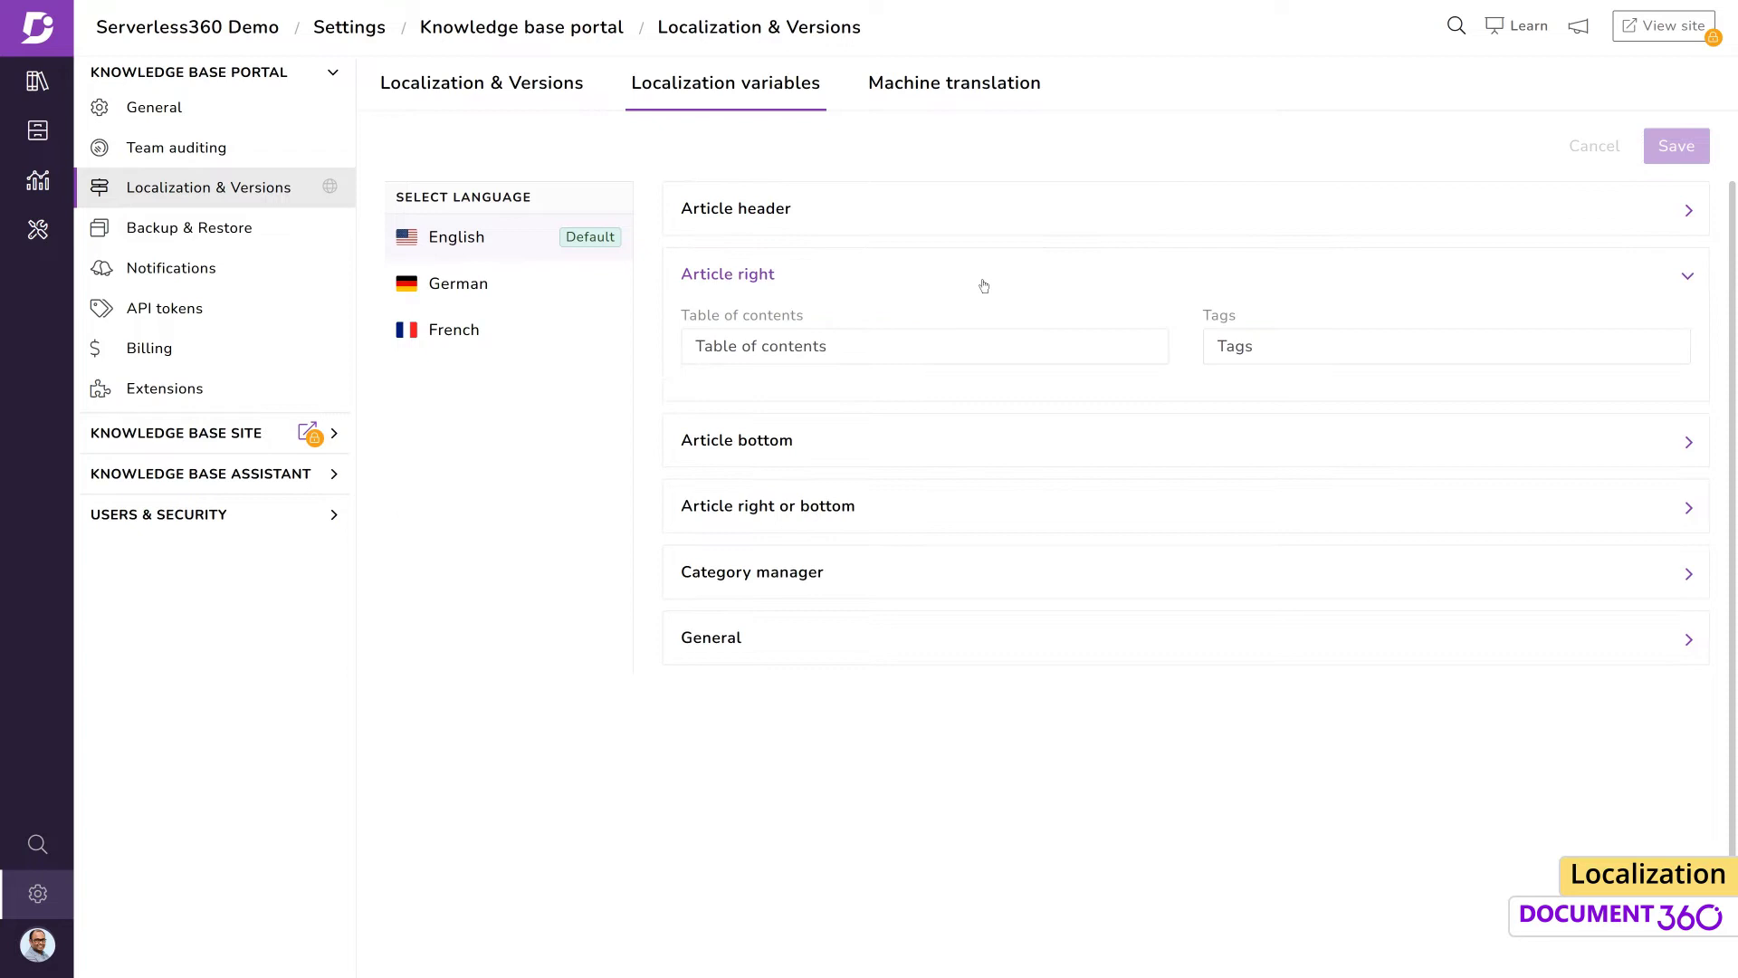
{"action": "left_click", "coordinate": [984, 286]}
{"action": "left_click", "coordinate": [955, 344]}
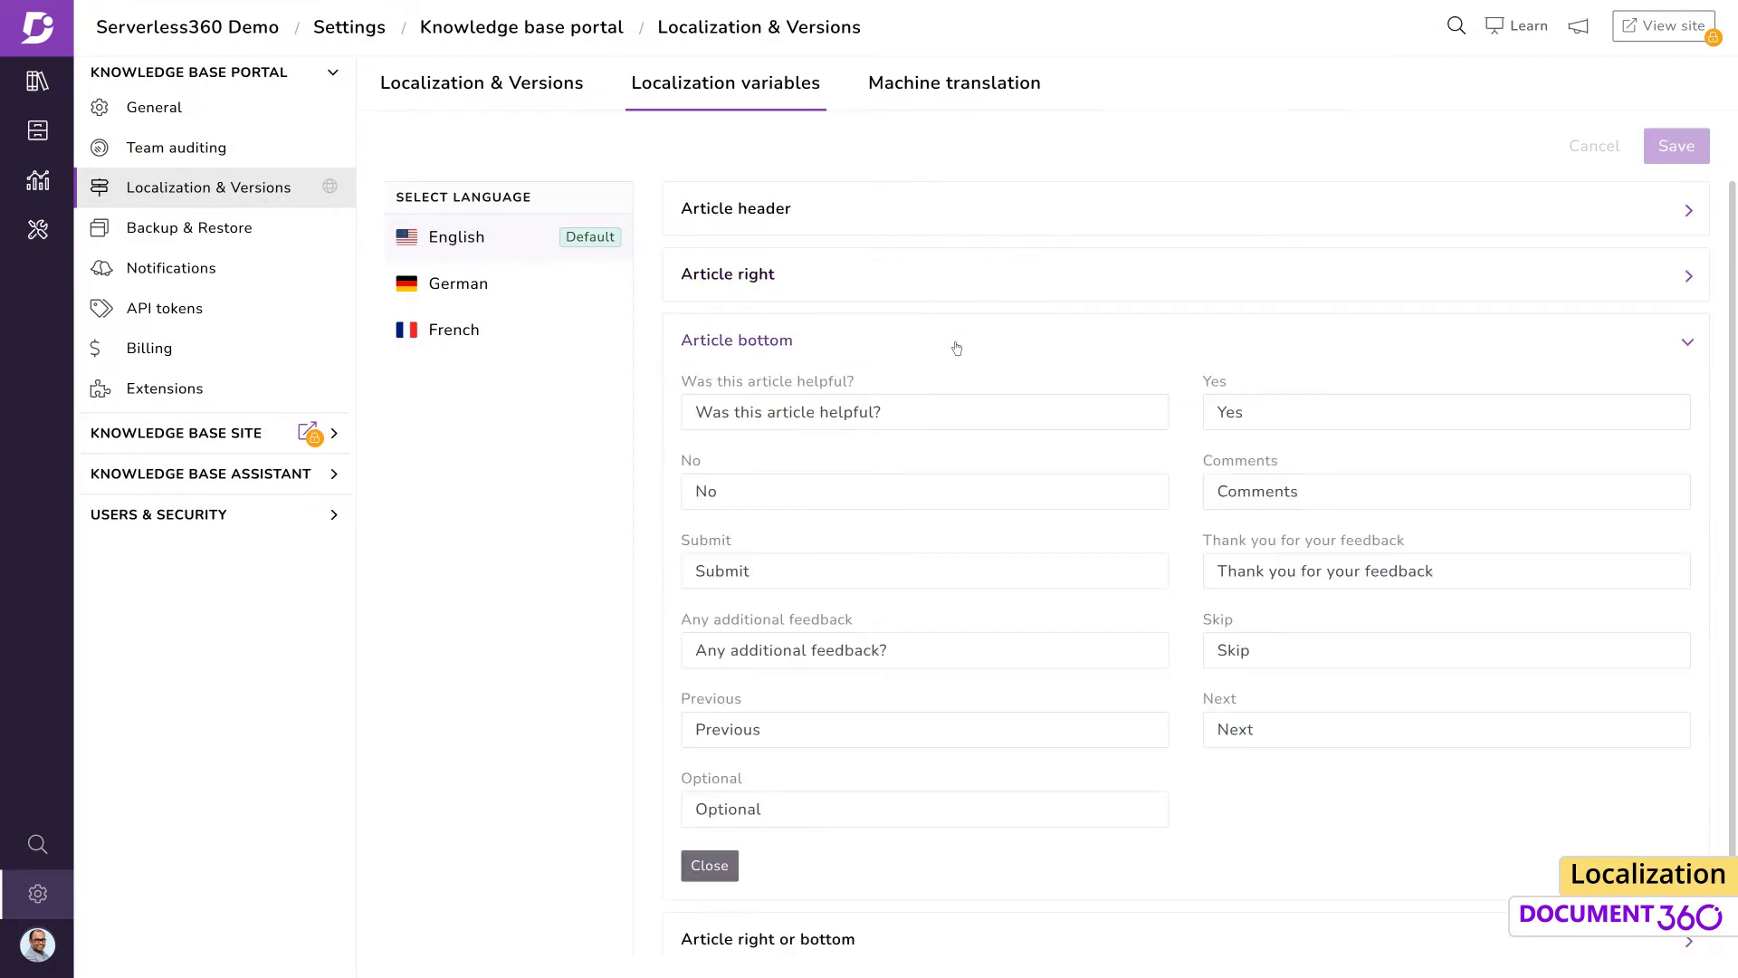
{"action": "left_click", "coordinate": [957, 348]}
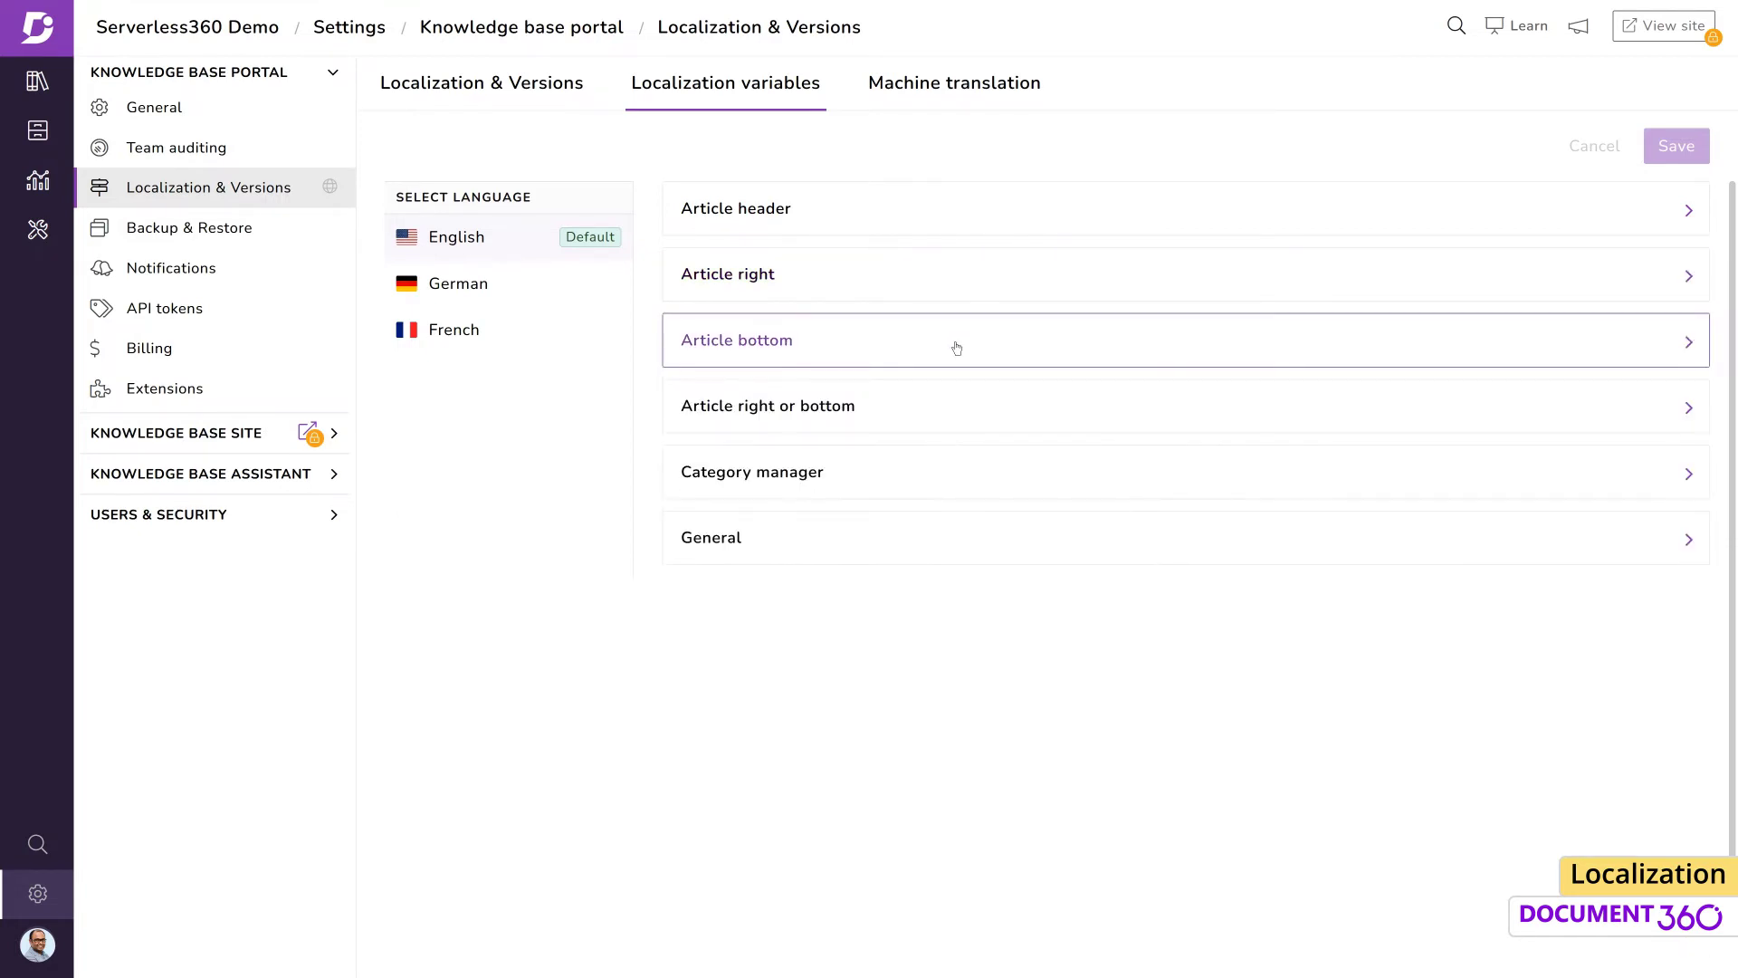
Step: Set the French Category manager Deprecated variable to 'Deprecated', save, and view machine translation usage
{"action": "left_click", "coordinate": [497, 337]}
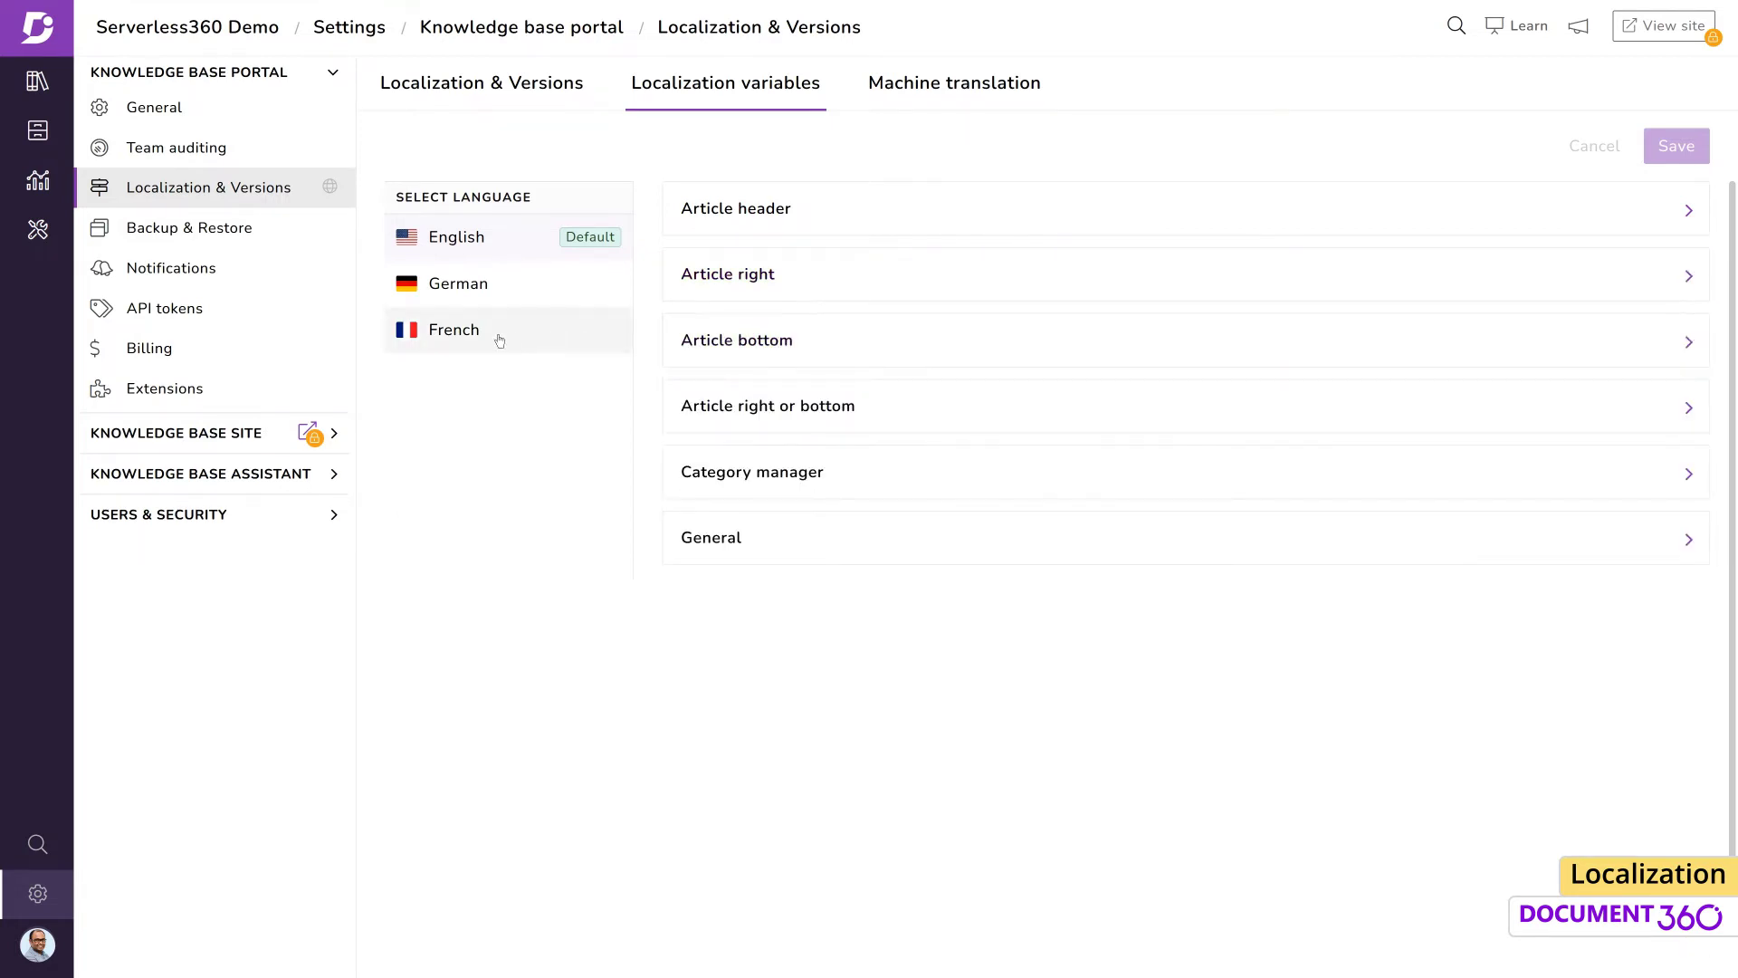
{"action": "left_click", "coordinate": [916, 214]}
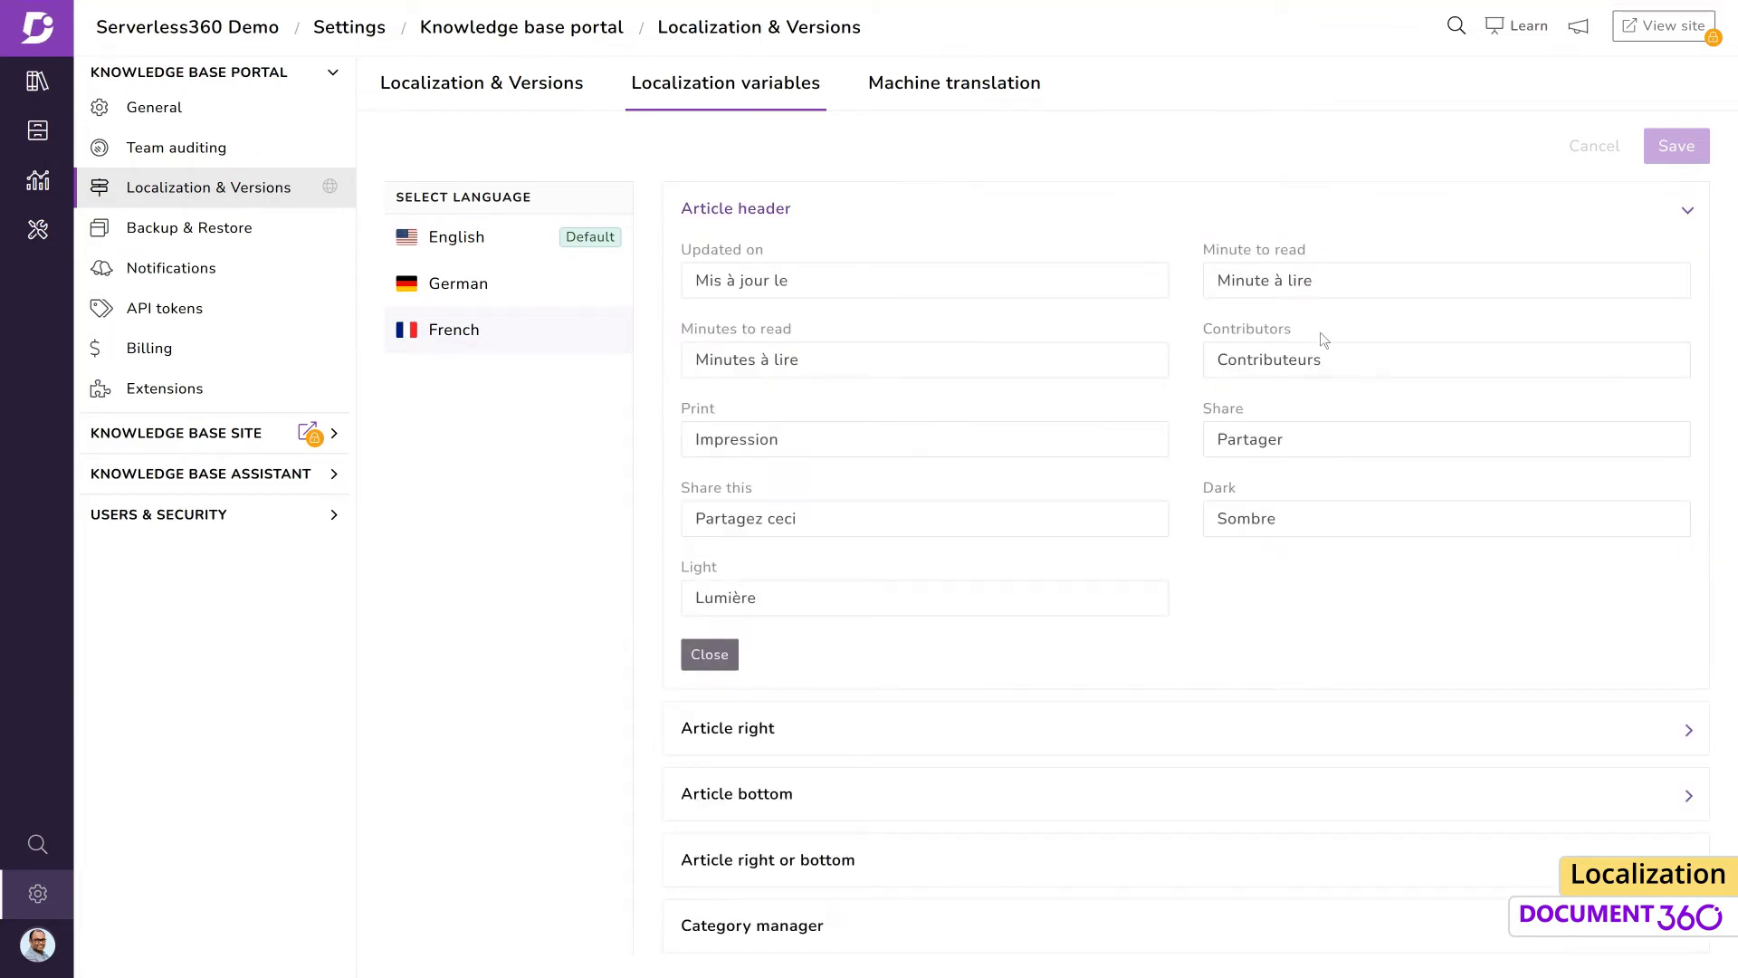
{"action": "left_click", "coordinate": [1276, 723]}
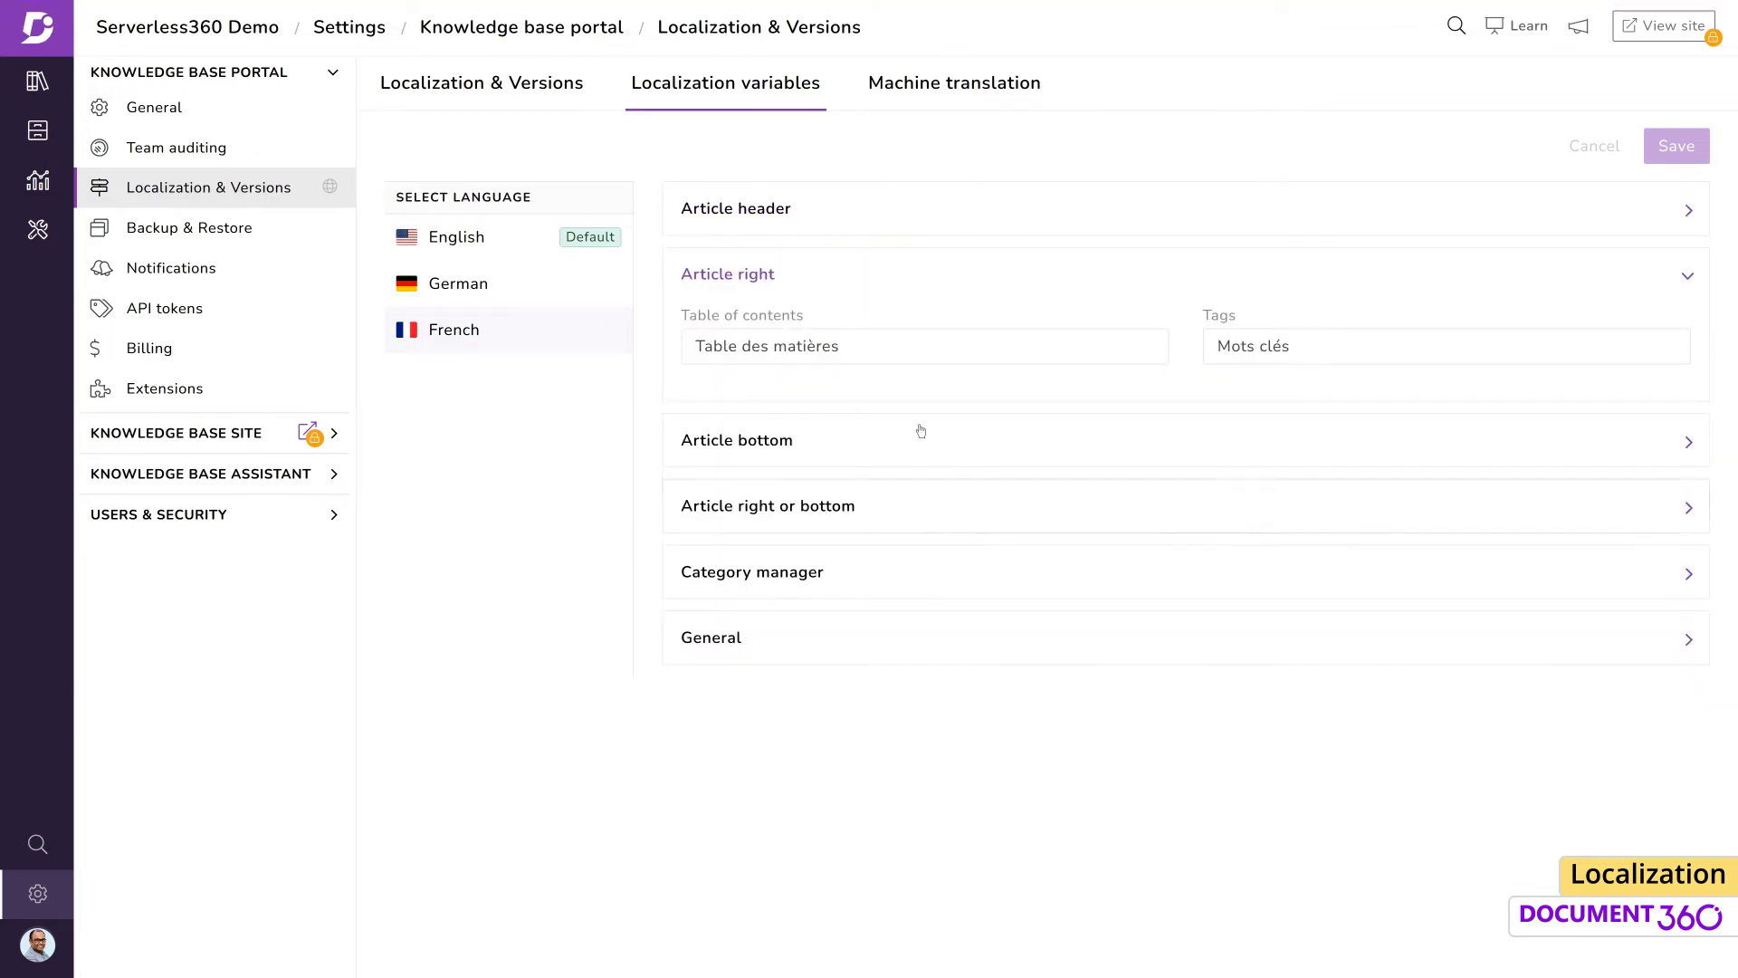
{"action": "left_click", "coordinate": [935, 392]}
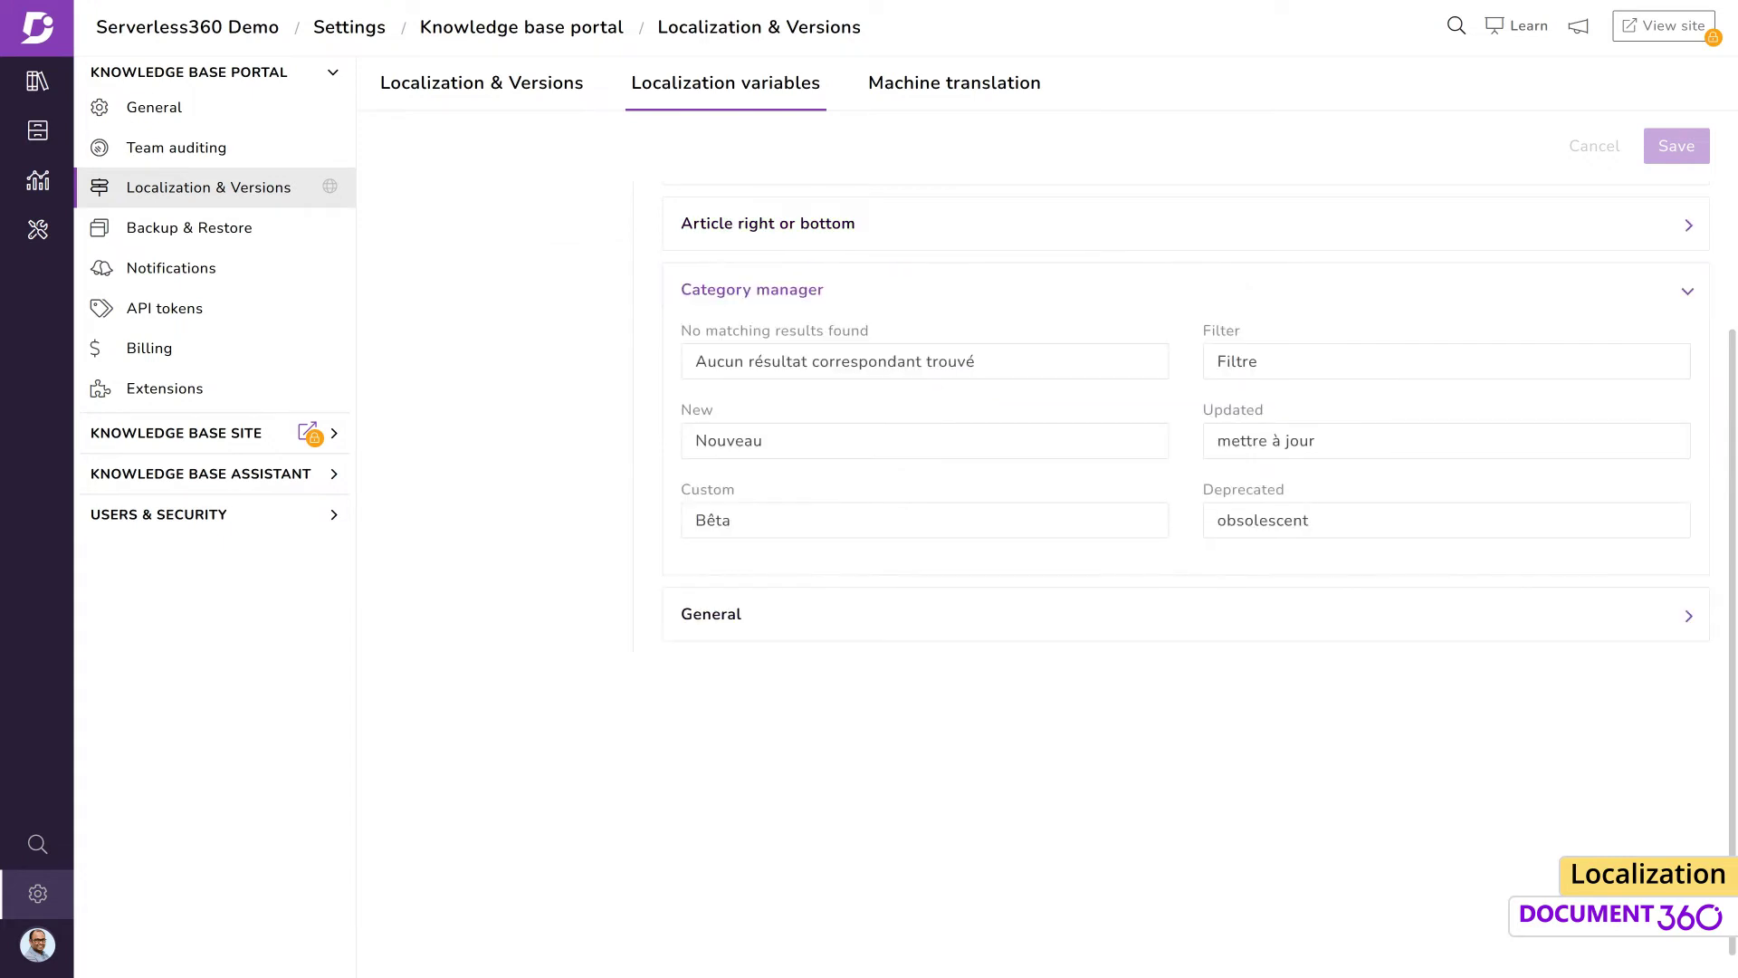
{"action": "left_click_drag", "start_coordinate": [1313, 520], "coordinate": [1193, 509]}
{"action": "type", "text": "Deprecated"}
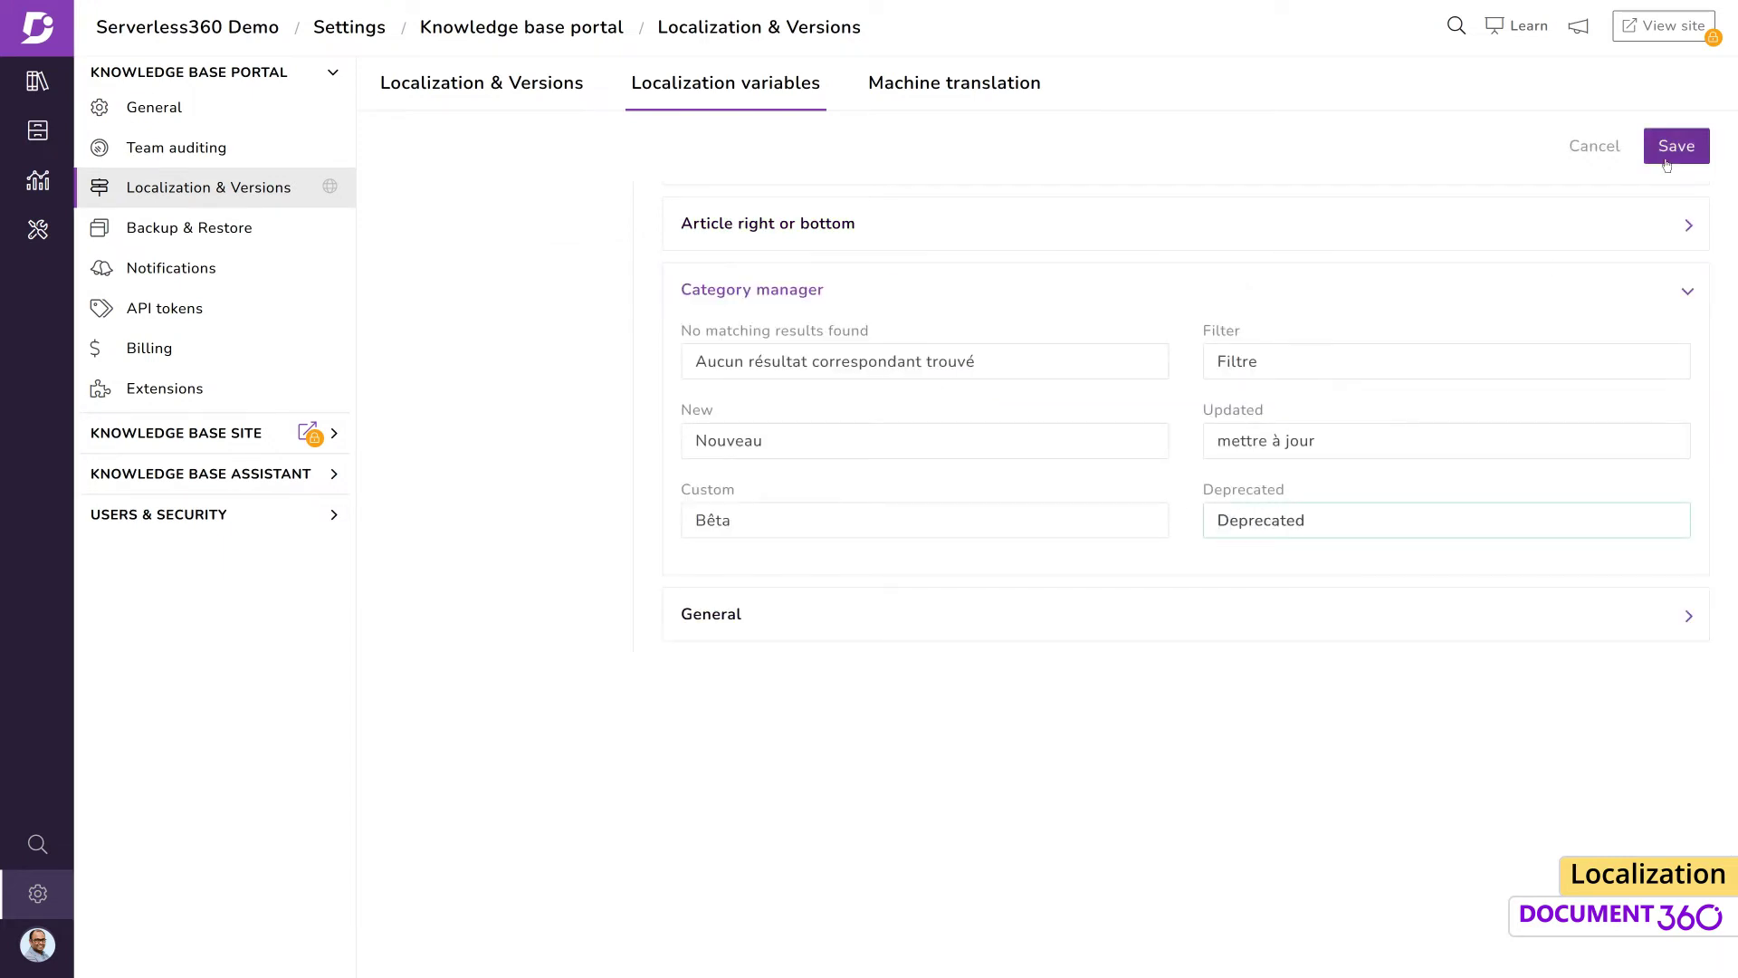
{"action": "left_click", "coordinate": [1667, 162]}
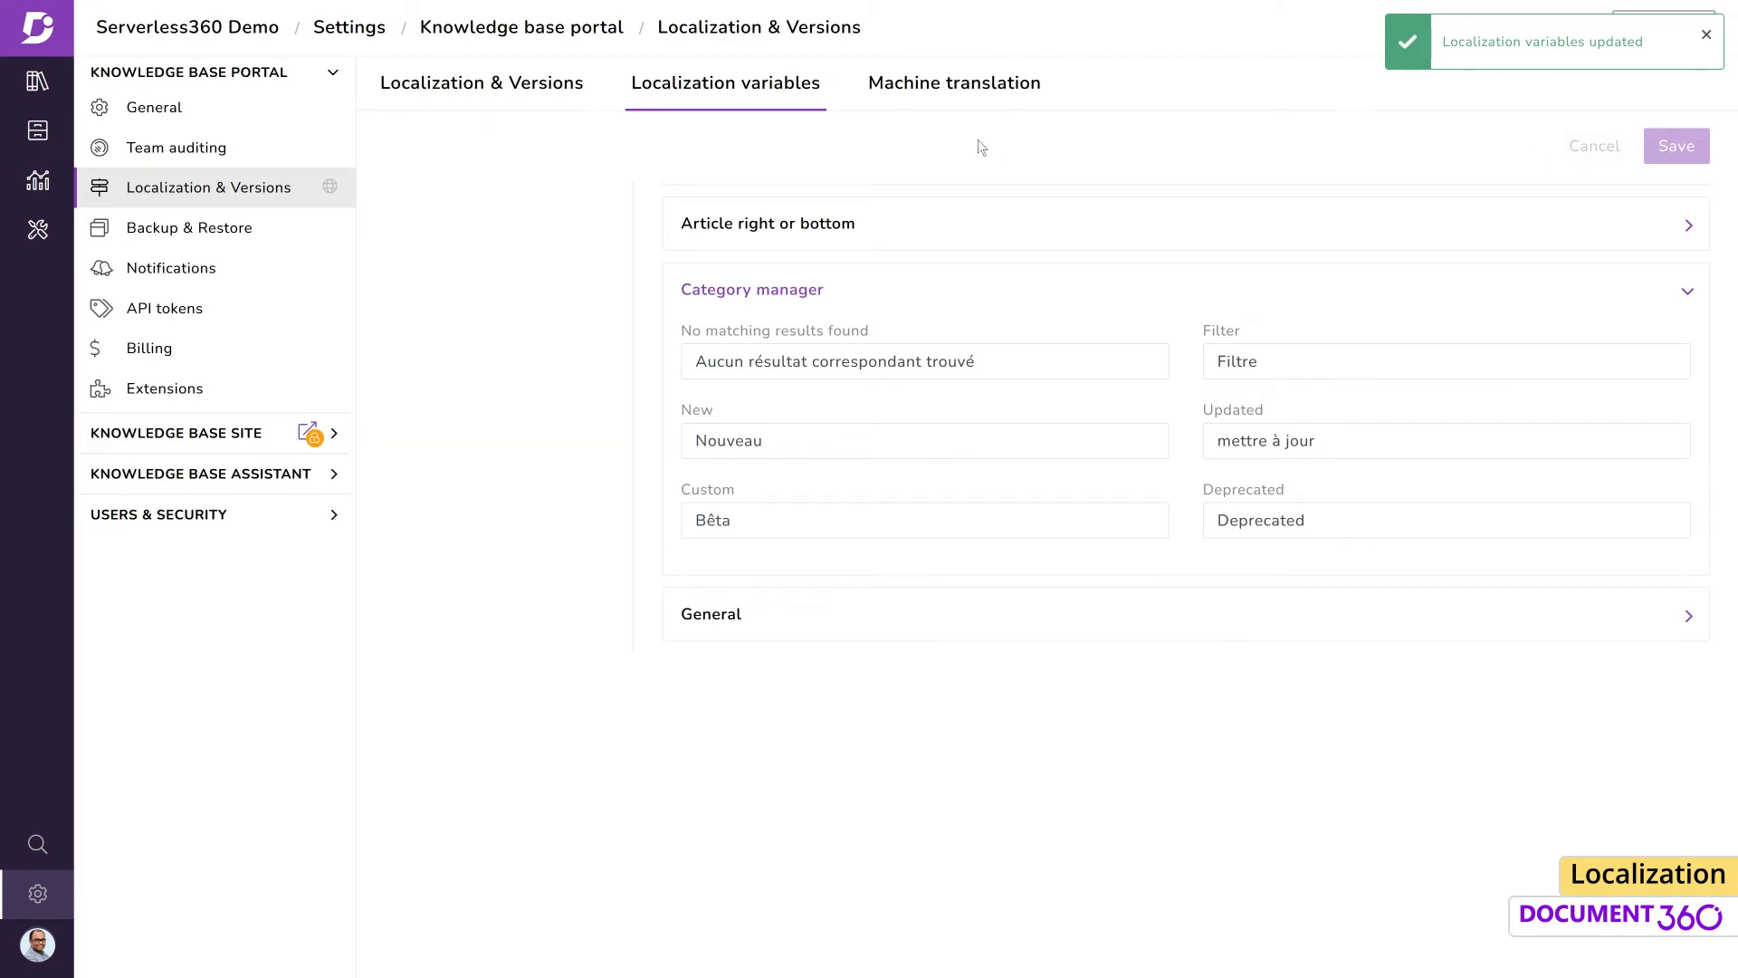
{"action": "left_click", "coordinate": [942, 90]}
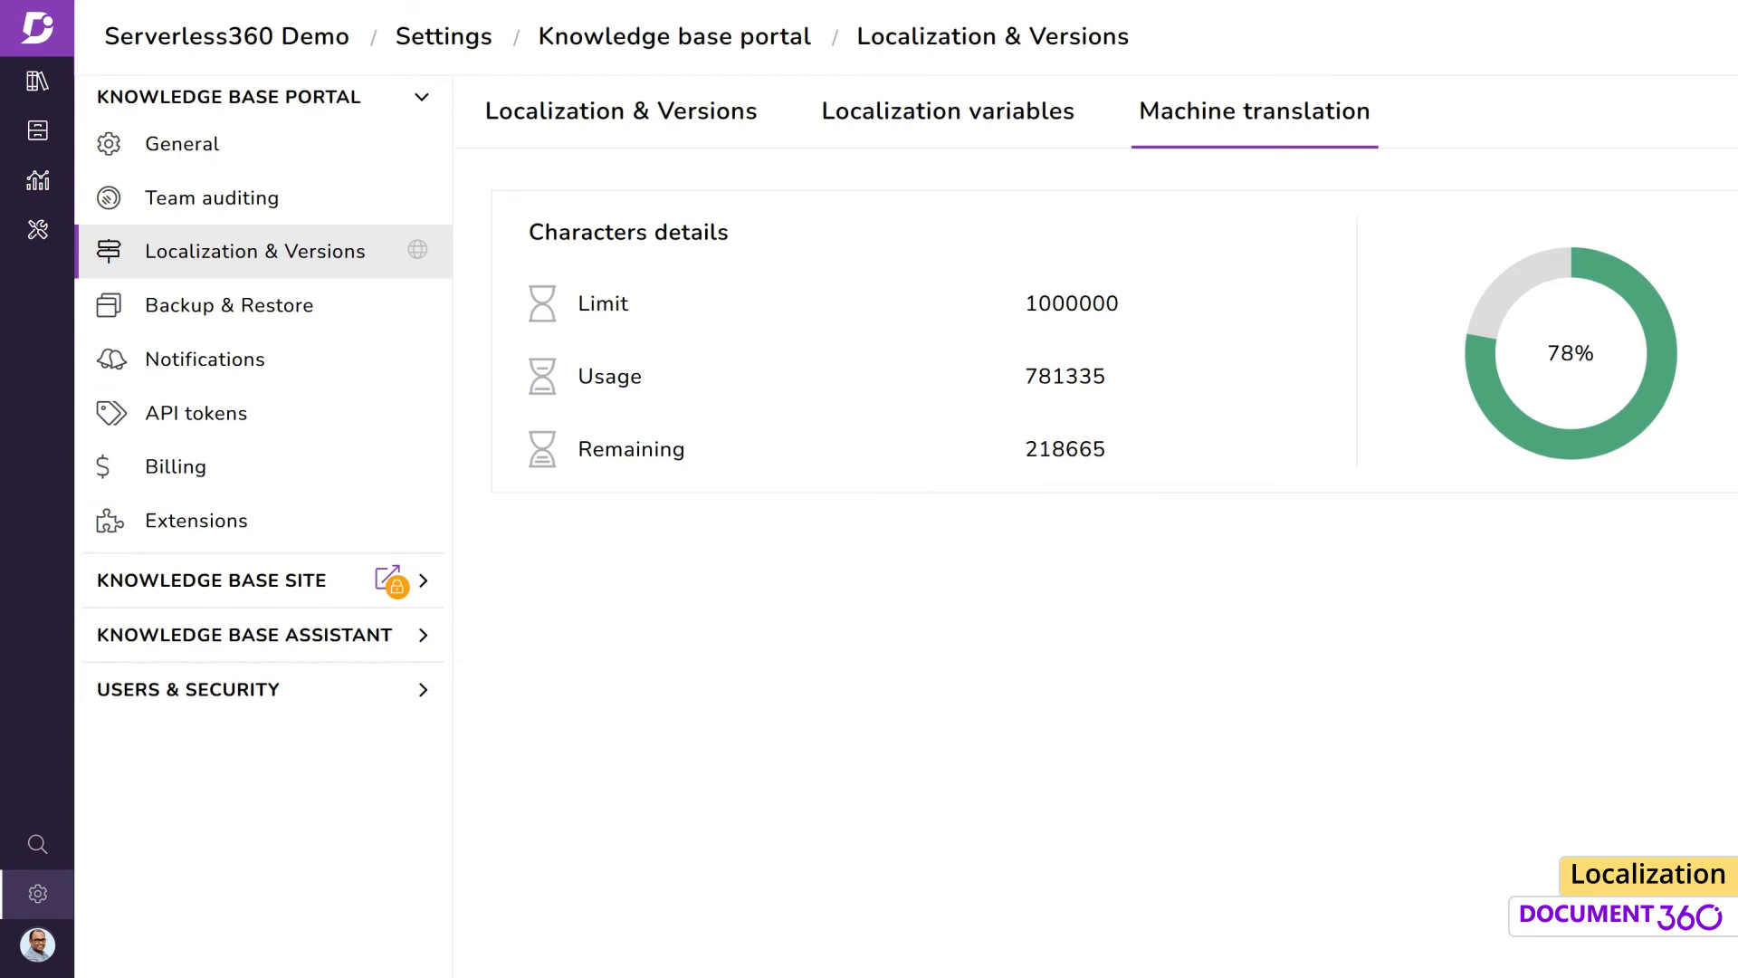
Step: Start a new version 'Alpha' with Portuguese added and set as its default language
{"action": "left_click", "coordinate": [544, 116]}
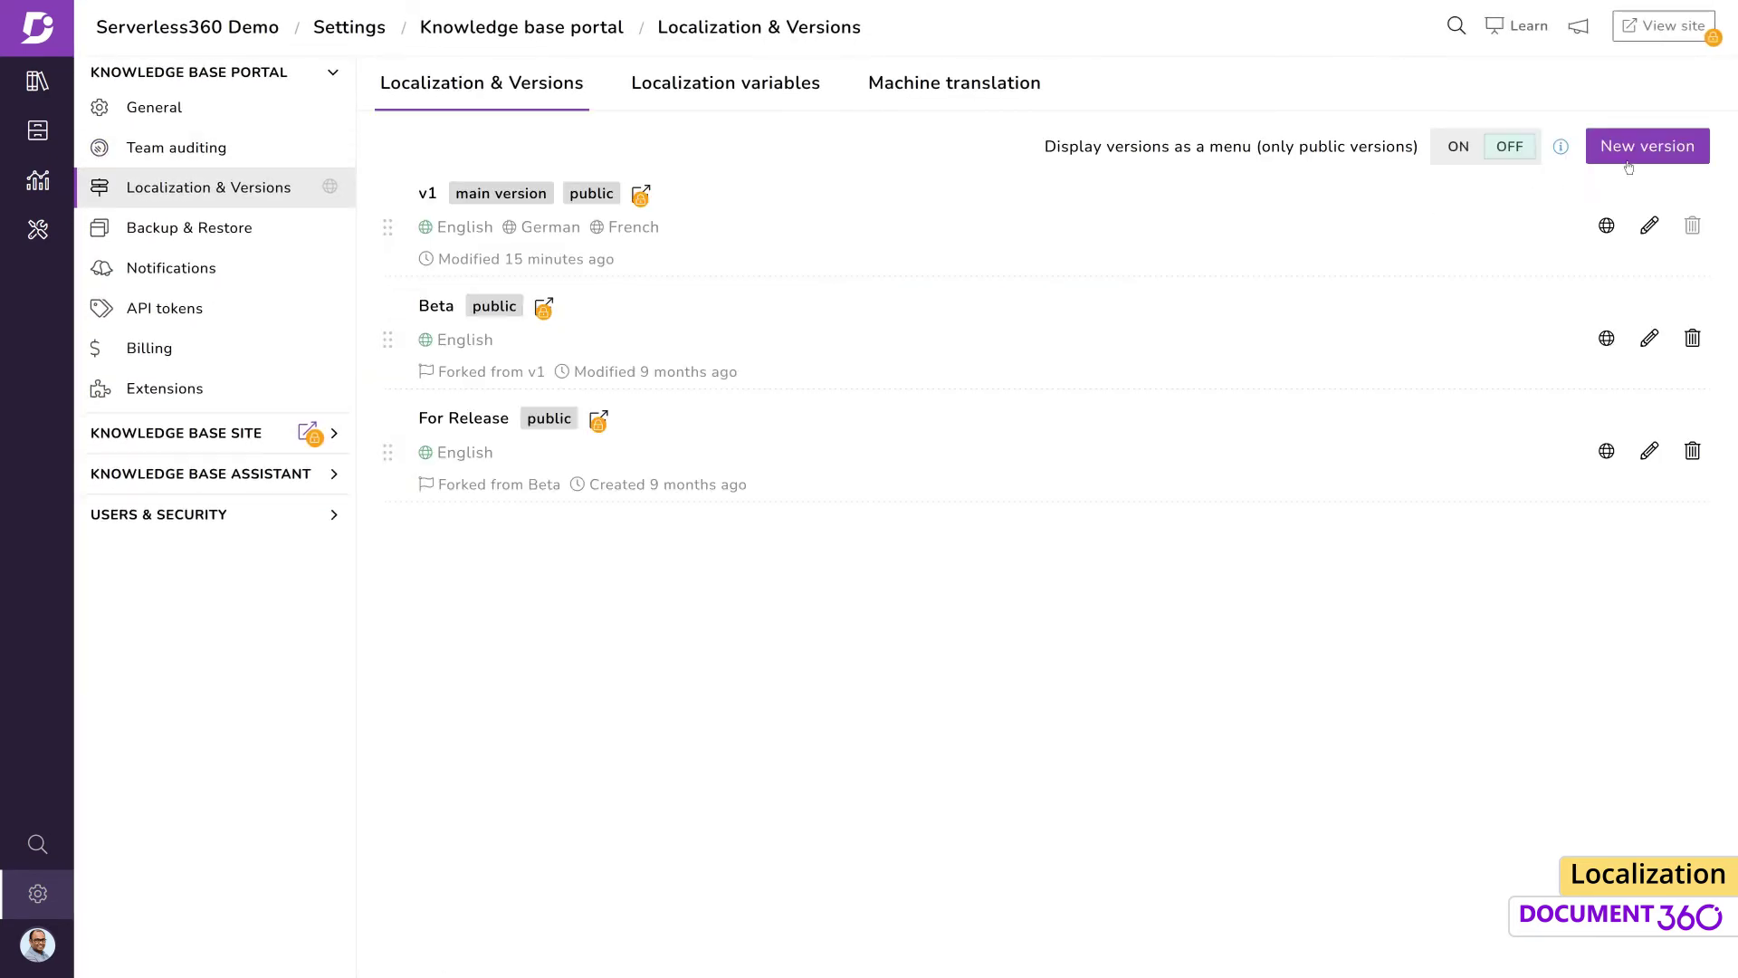
{"action": "left_click", "coordinate": [1630, 159]}
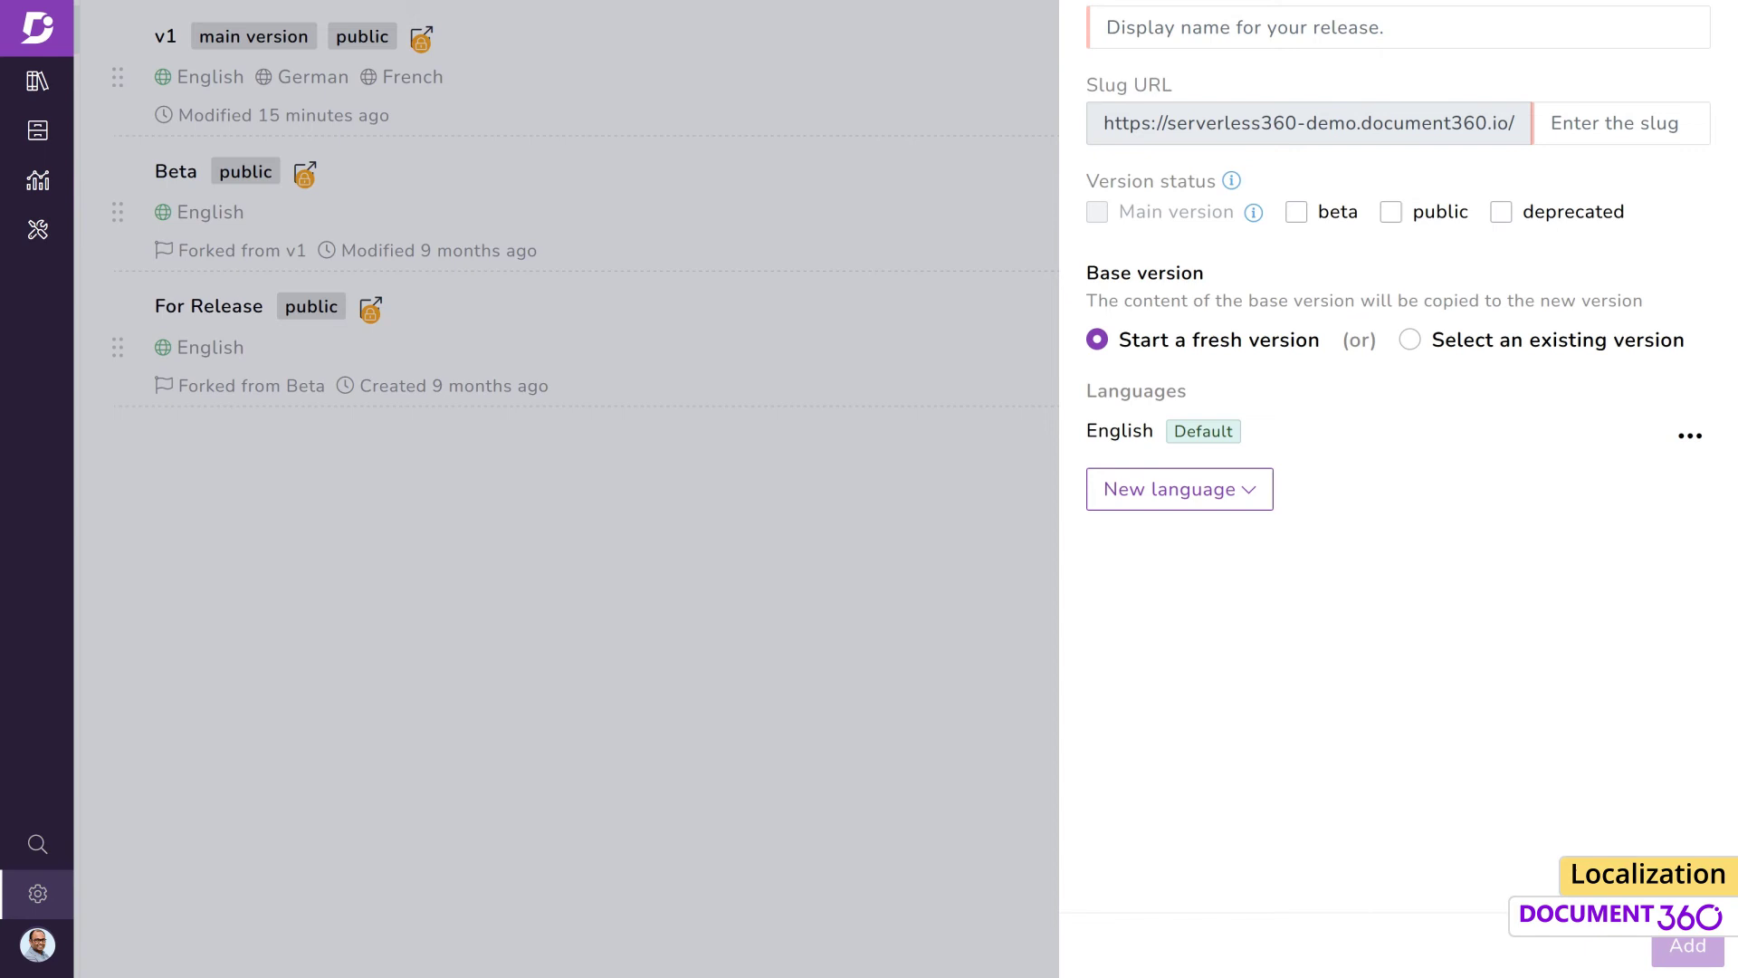
{"action": "type", "text": "Alpha"}
{"action": "left_click", "coordinate": [1245, 491]}
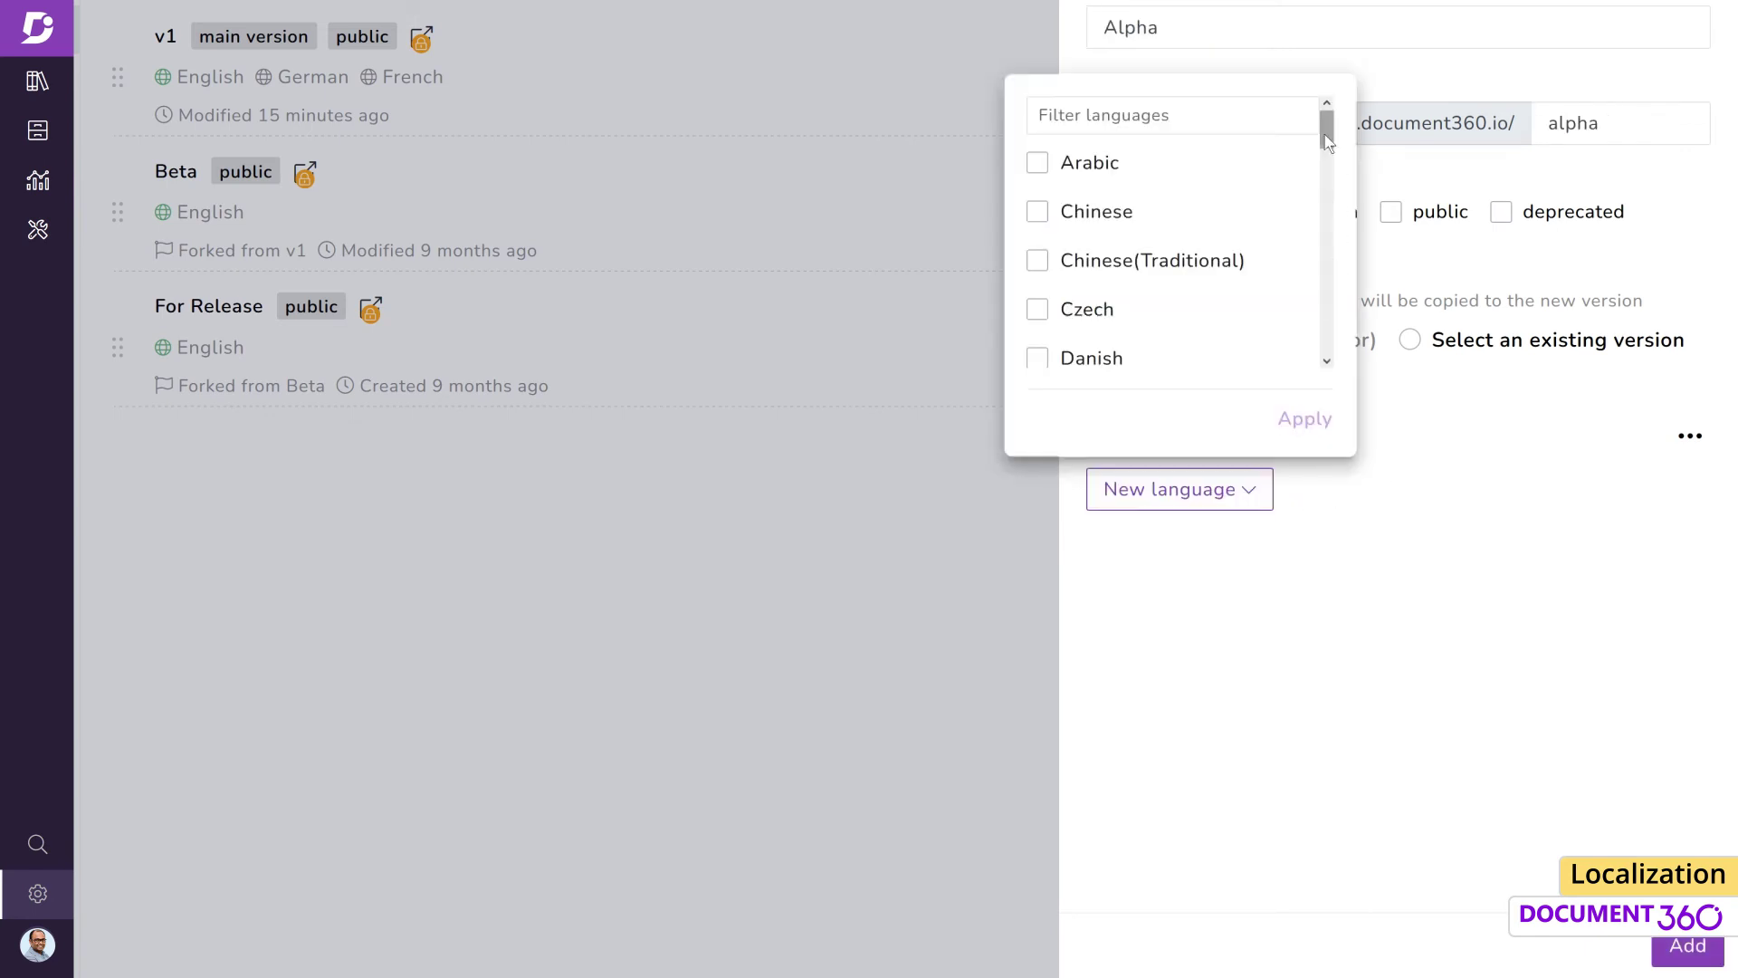
{"action": "left_click_drag", "start_coordinate": [1327, 141], "coordinate": [1327, 272]}
{"action": "left_click", "coordinate": [1037, 336]}
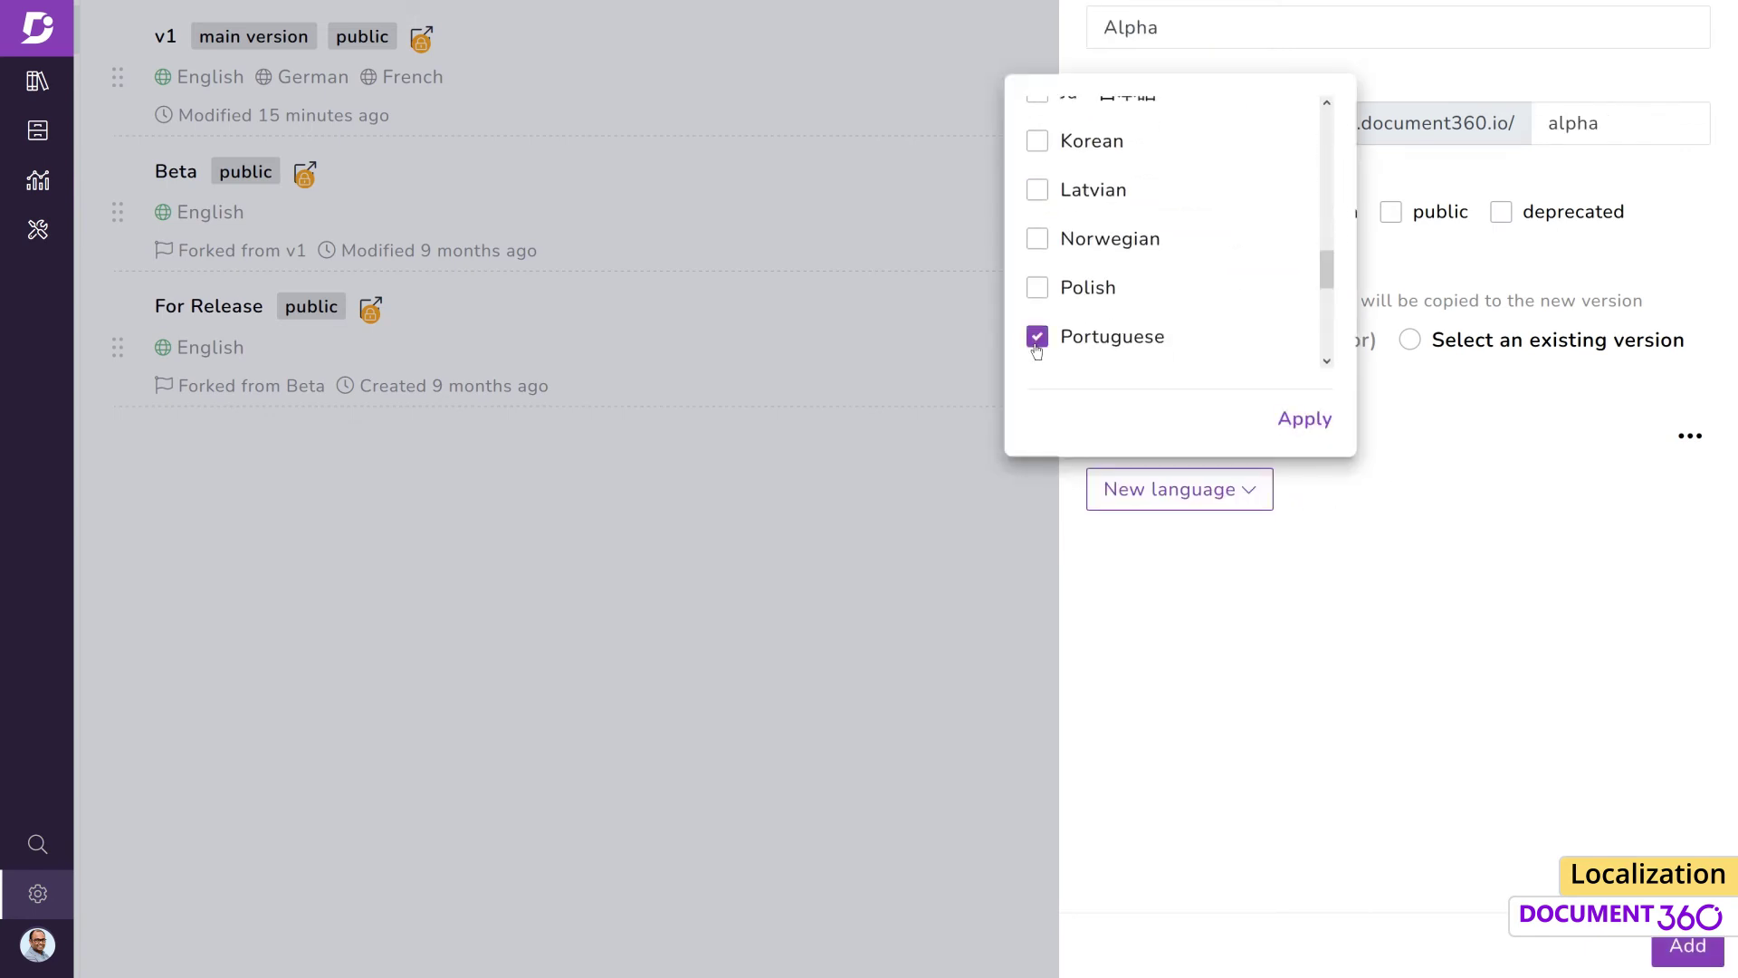
{"action": "left_click", "coordinate": [1303, 420]}
{"action": "left_click", "coordinate": [1689, 487]}
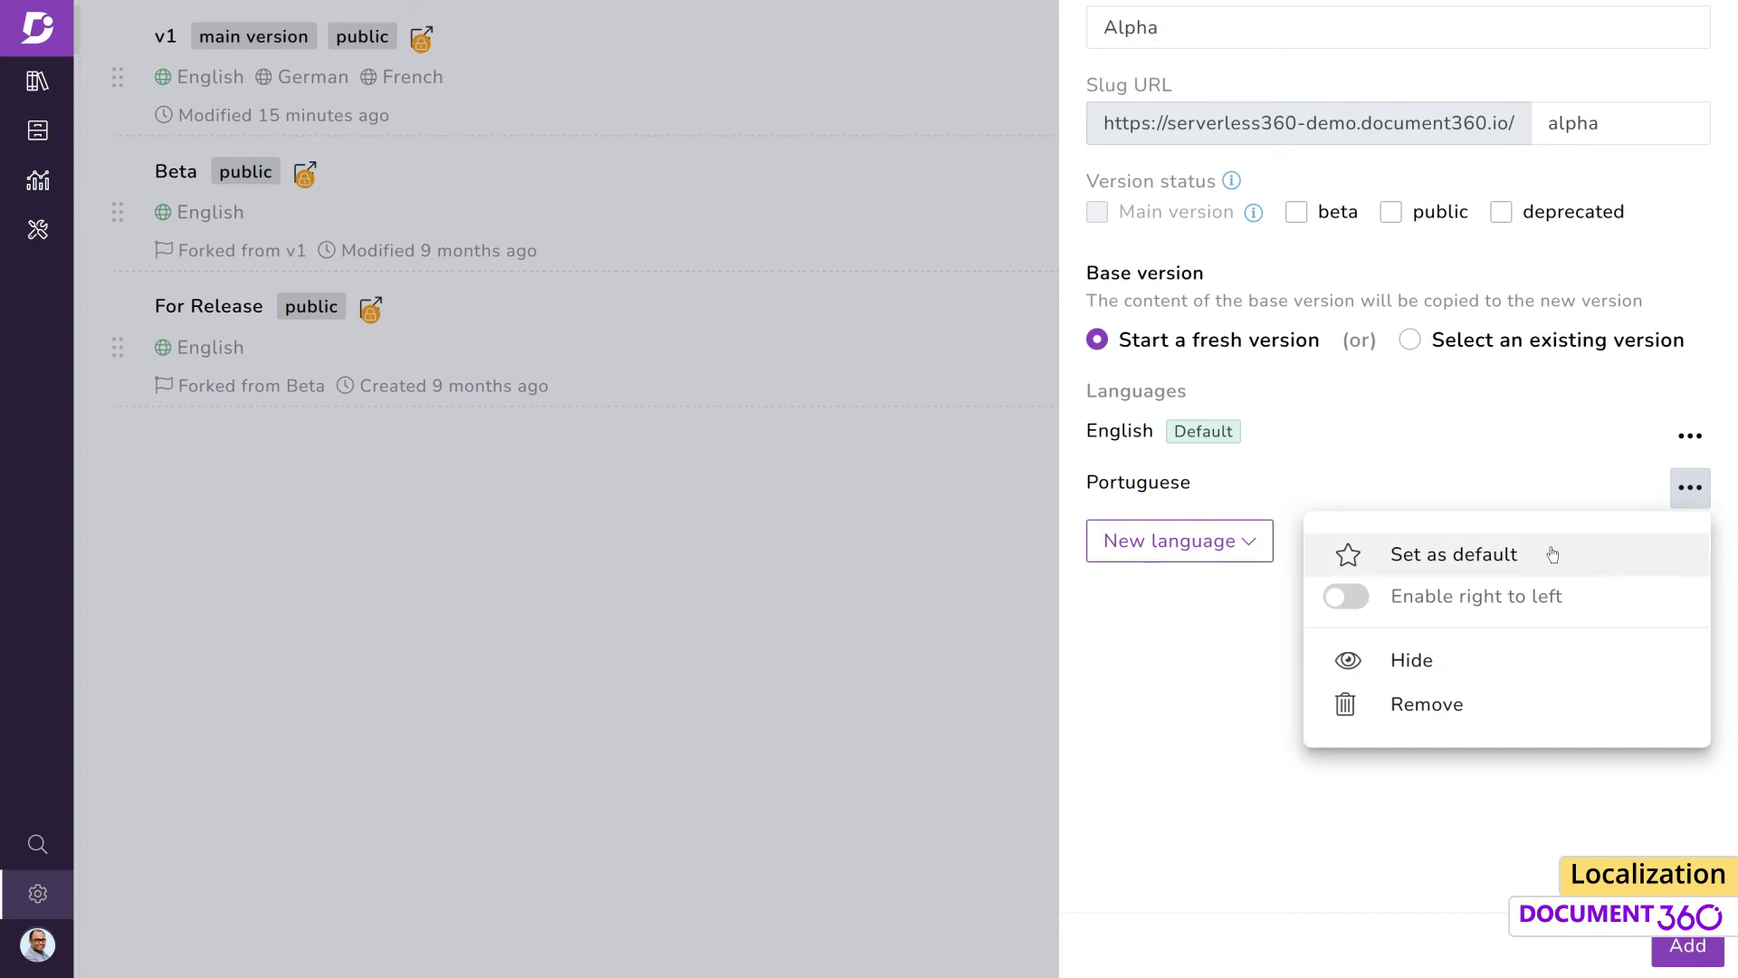
{"action": "left_click", "coordinate": [1453, 554]}
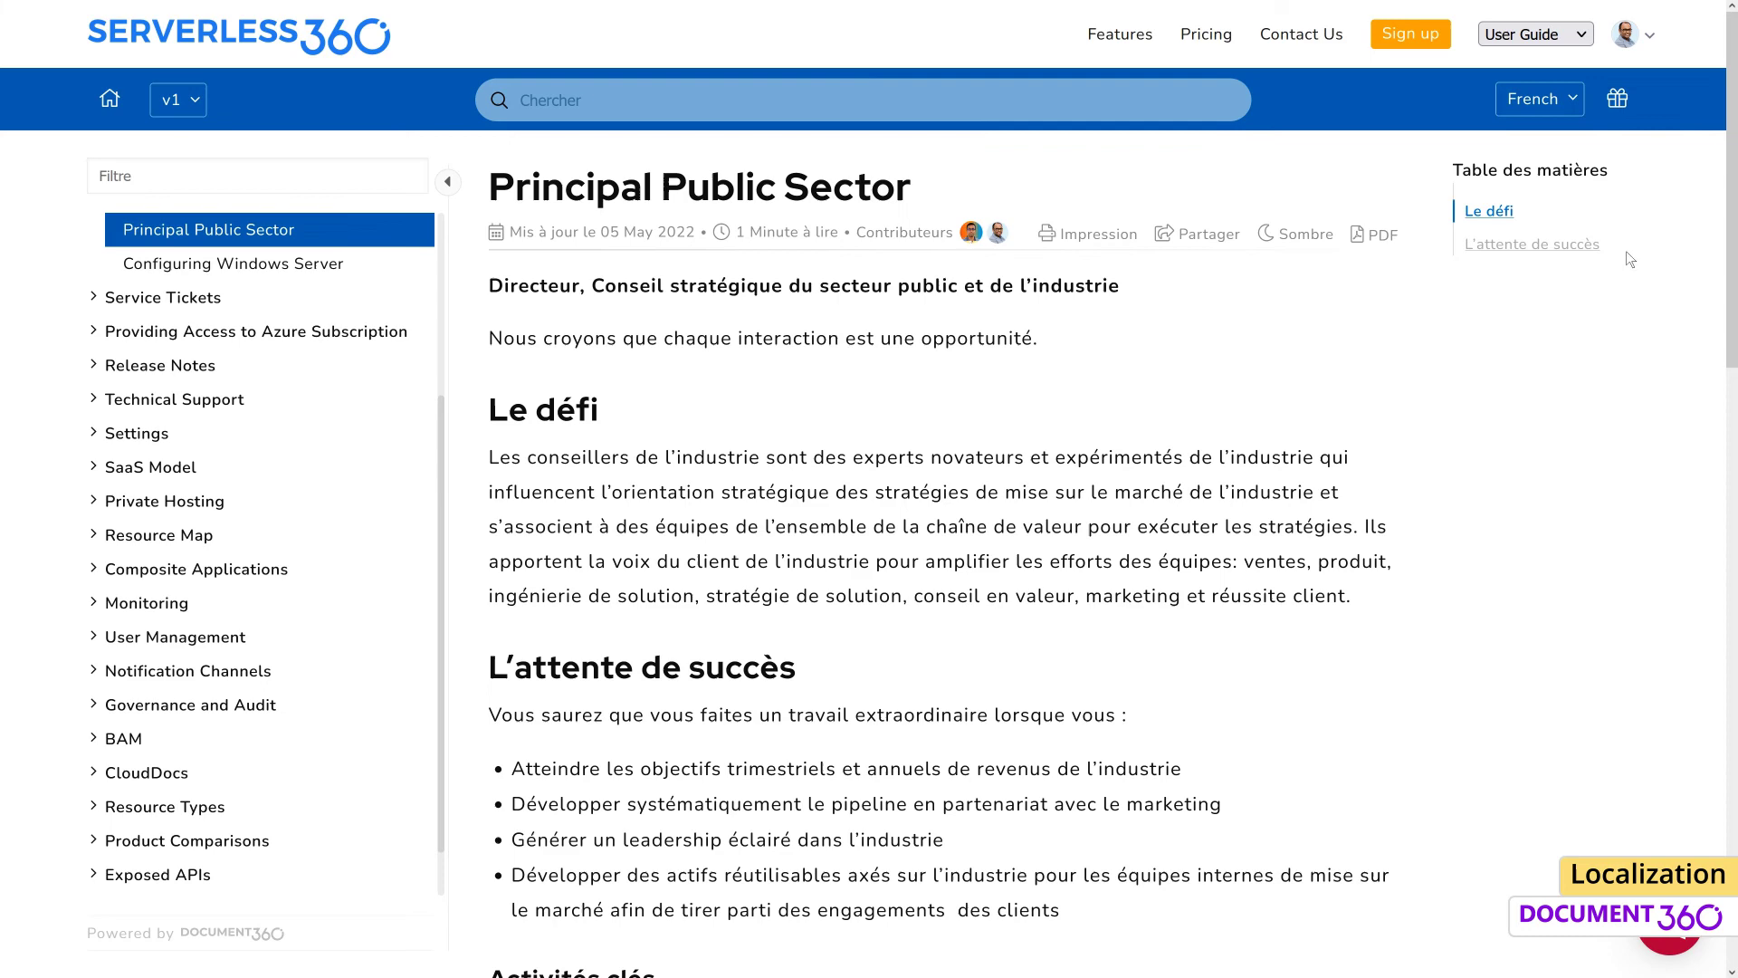
Step: Read the French article's L'attente de succès section, then open Bulk operations in German
{"action": "left_click", "coordinate": [1545, 252]}
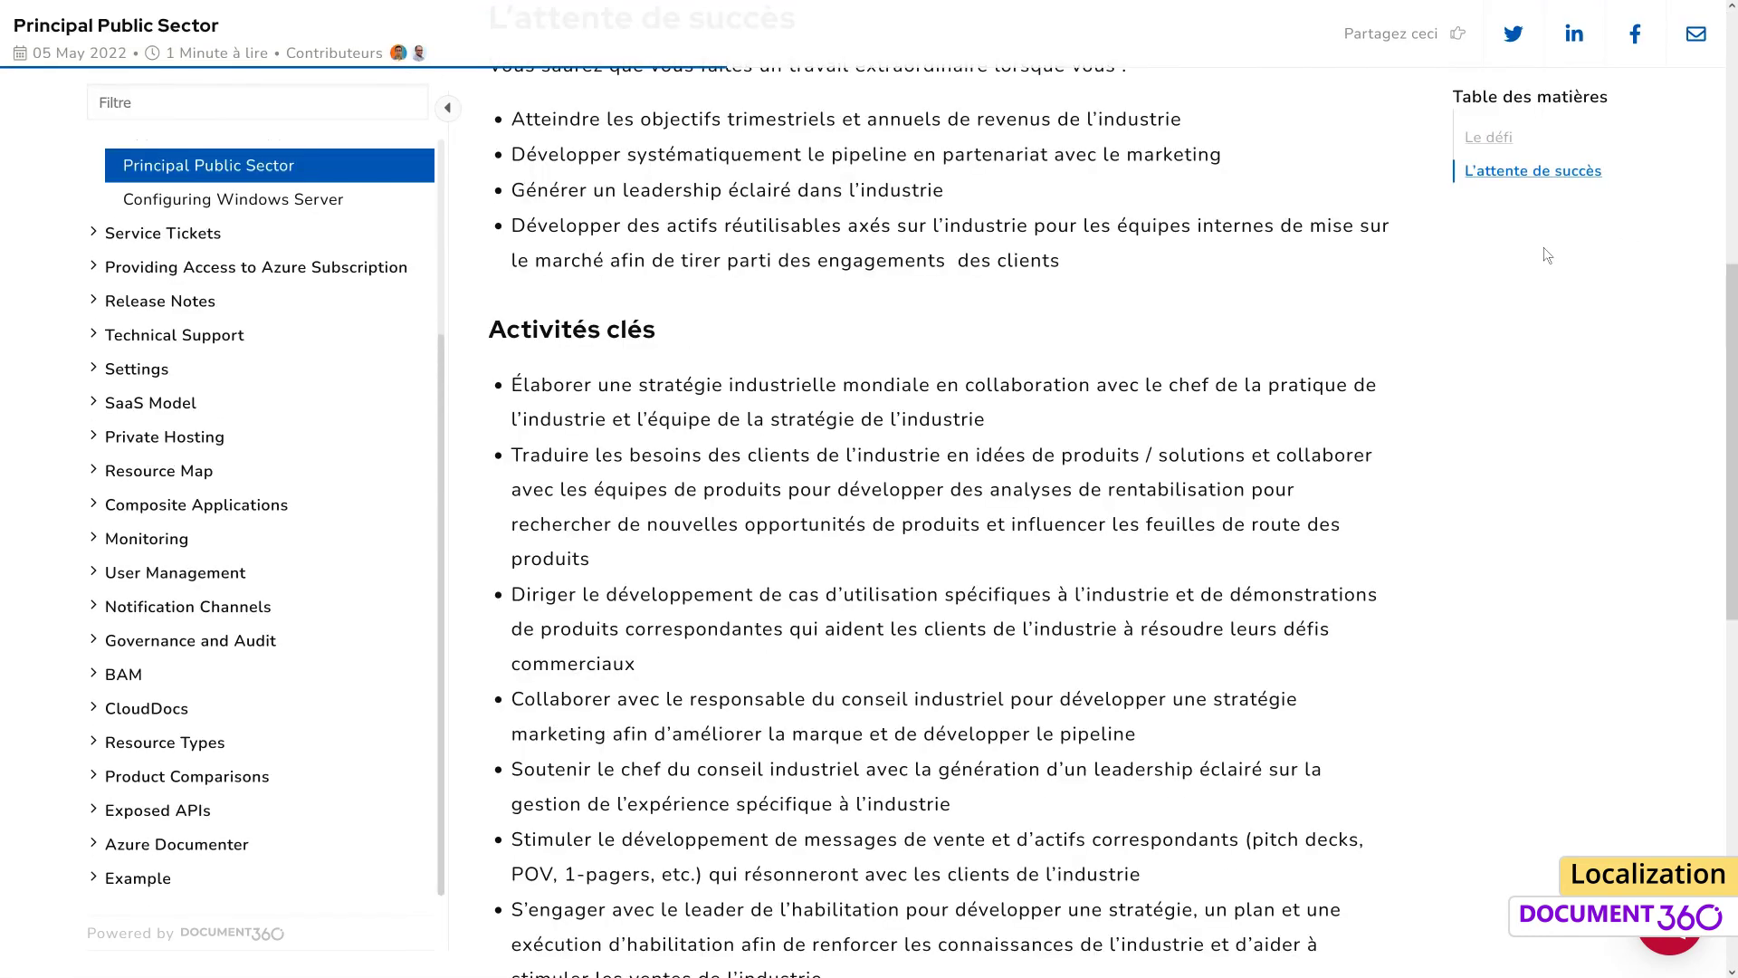
{"action": "left_click_drag", "start_coordinate": [1714, 312], "coordinate": [1701, 458]}
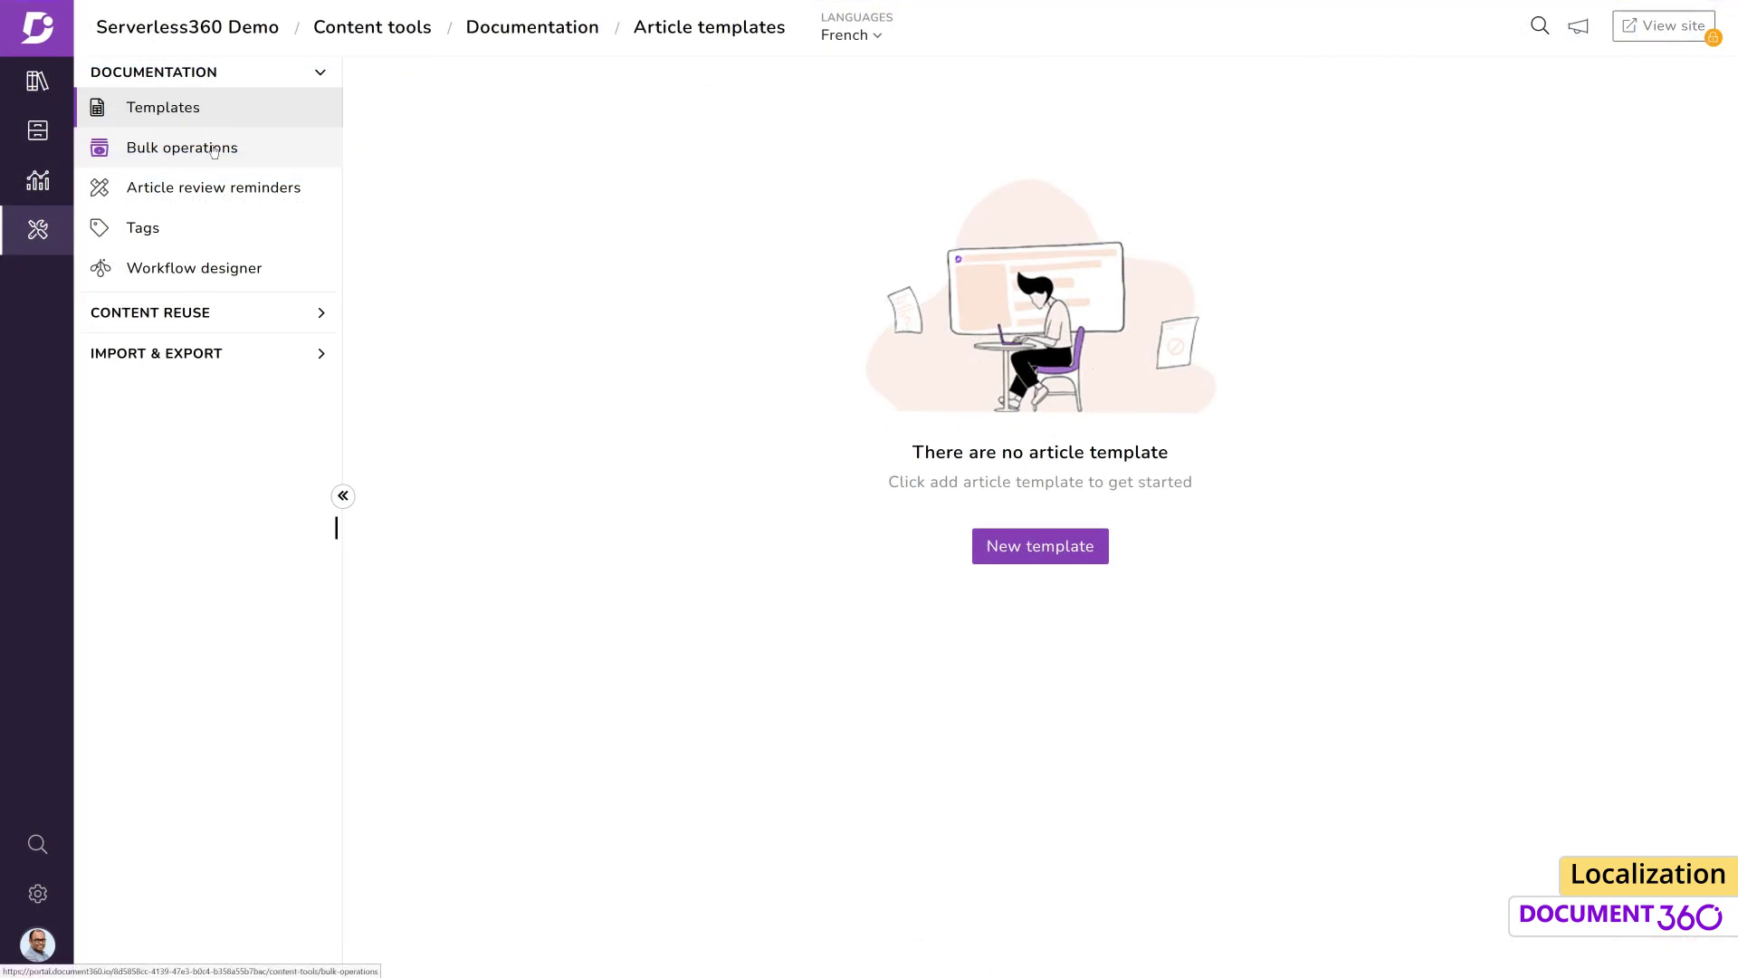
{"action": "left_click", "coordinate": [213, 150]}
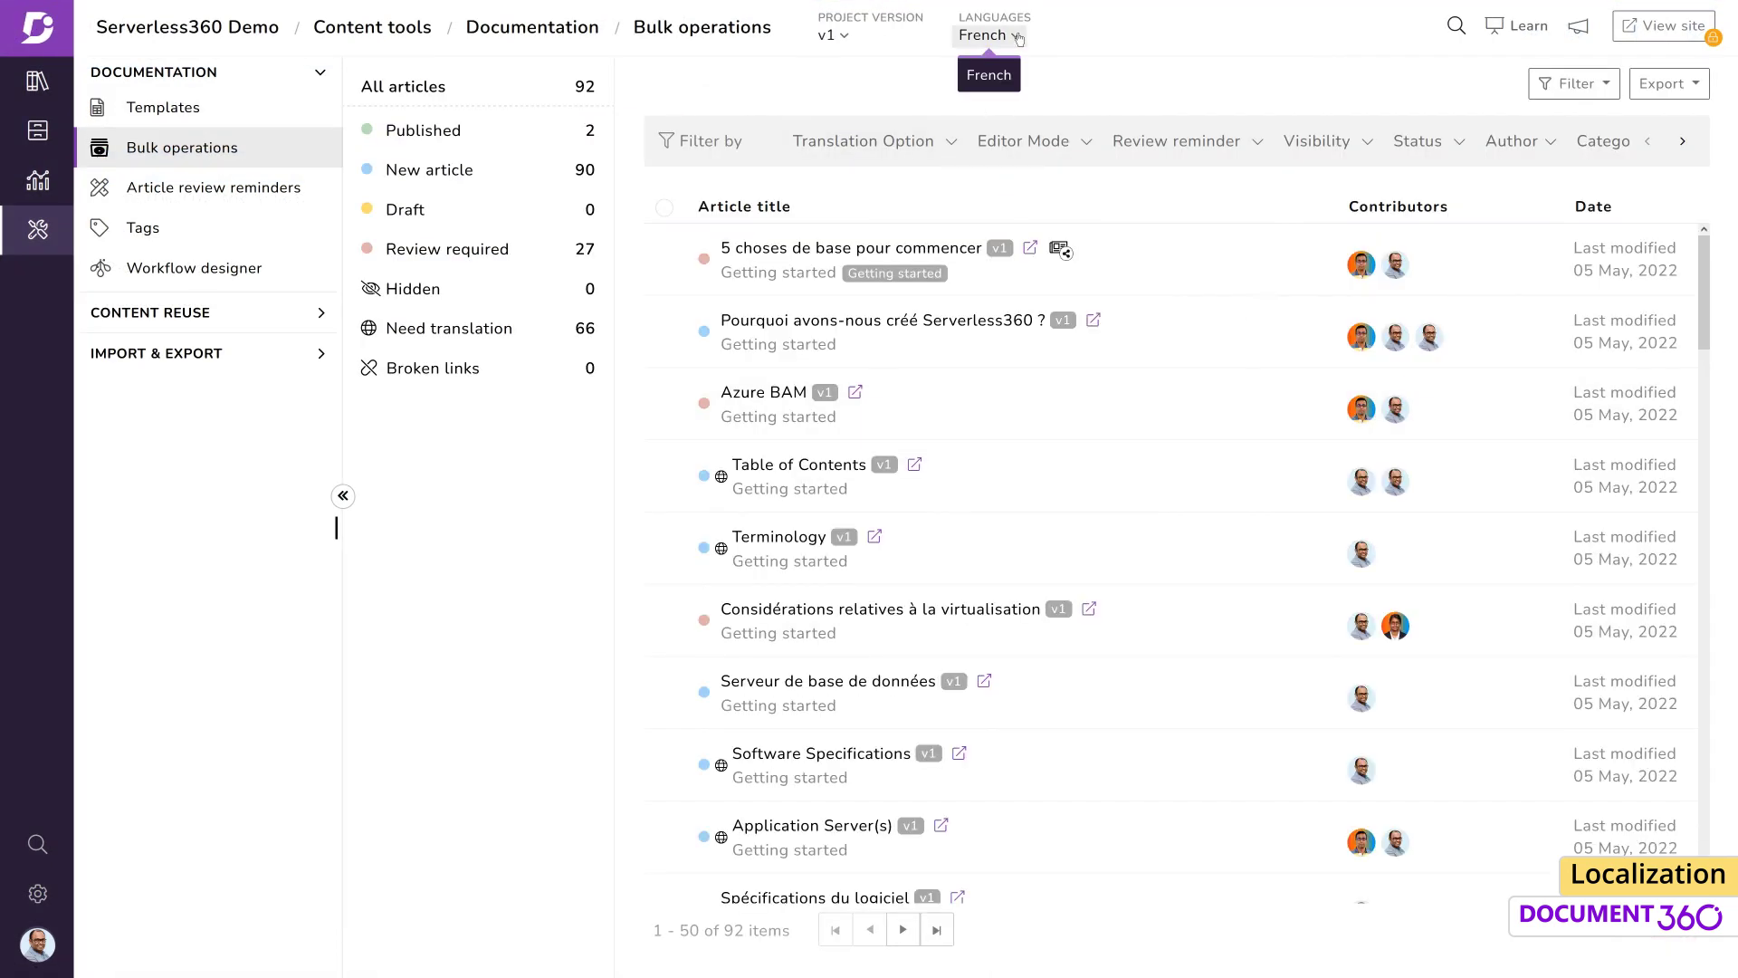
{"action": "left_click", "coordinate": [986, 35]}
{"action": "left_click", "coordinate": [1005, 124]}
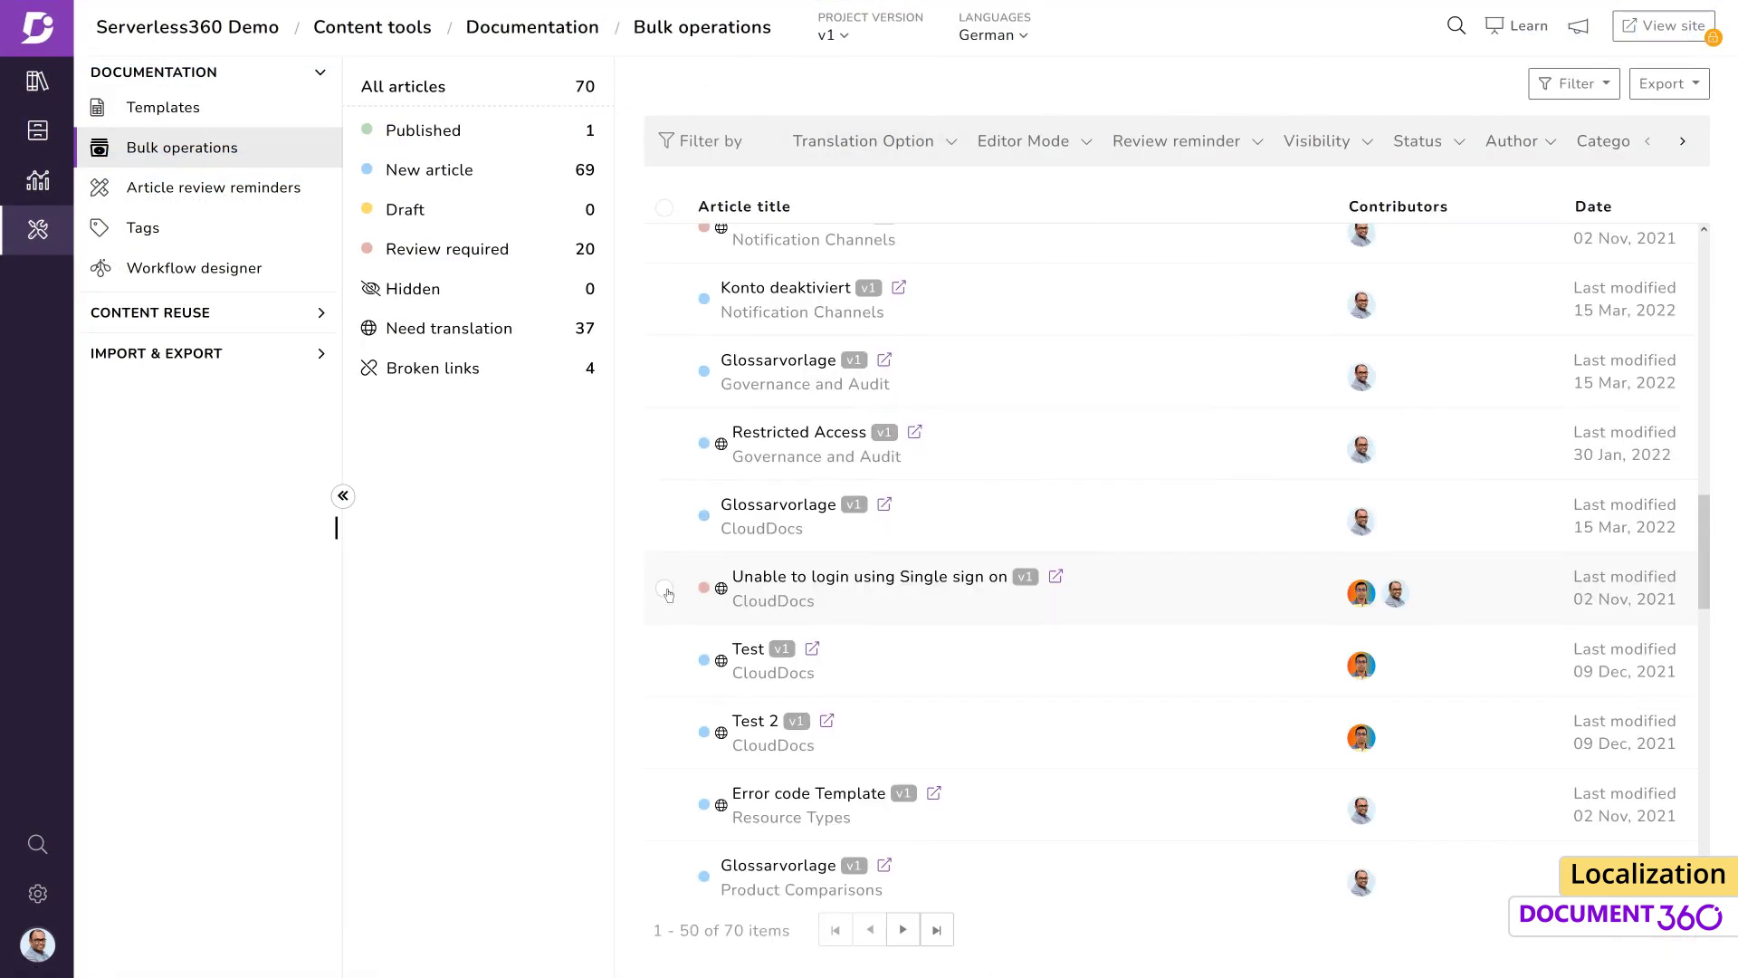
Step: Select Restricted Access, Unable to login using Single sign on and Error code Template for machine translation
{"action": "left_click", "coordinate": [664, 443]}
{"action": "left_click", "coordinate": [664, 588]}
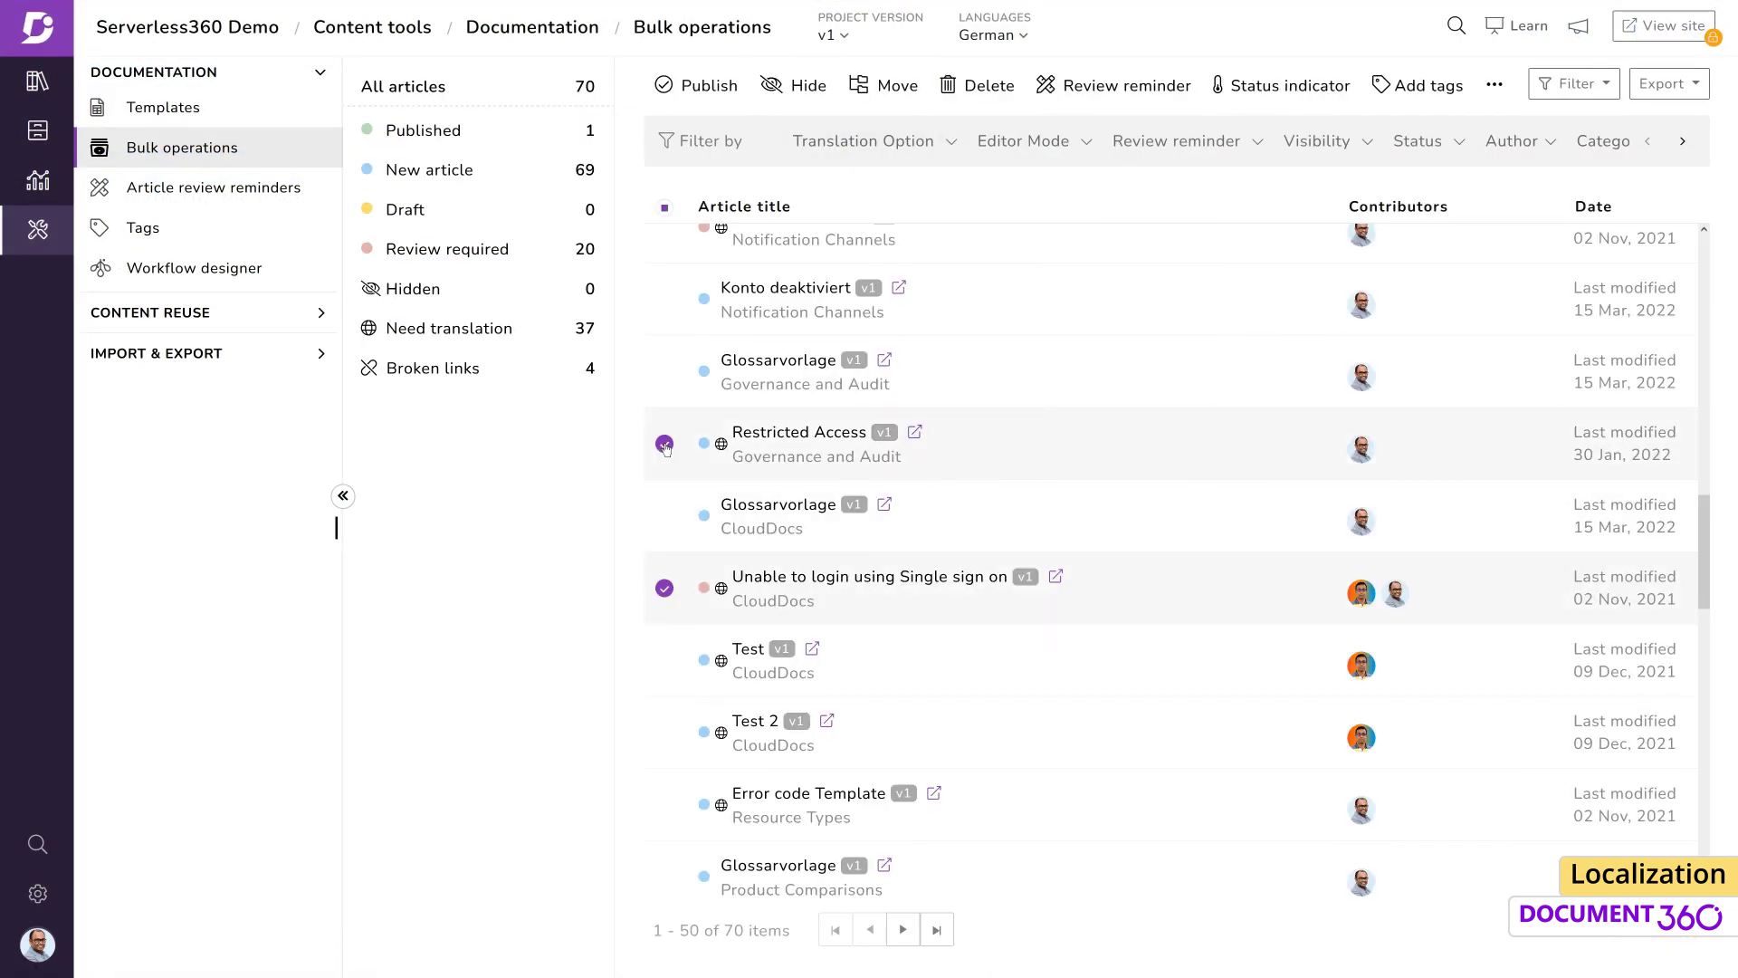
{"action": "left_click", "coordinate": [664, 805]}
{"action": "left_click", "coordinate": [1495, 84]}
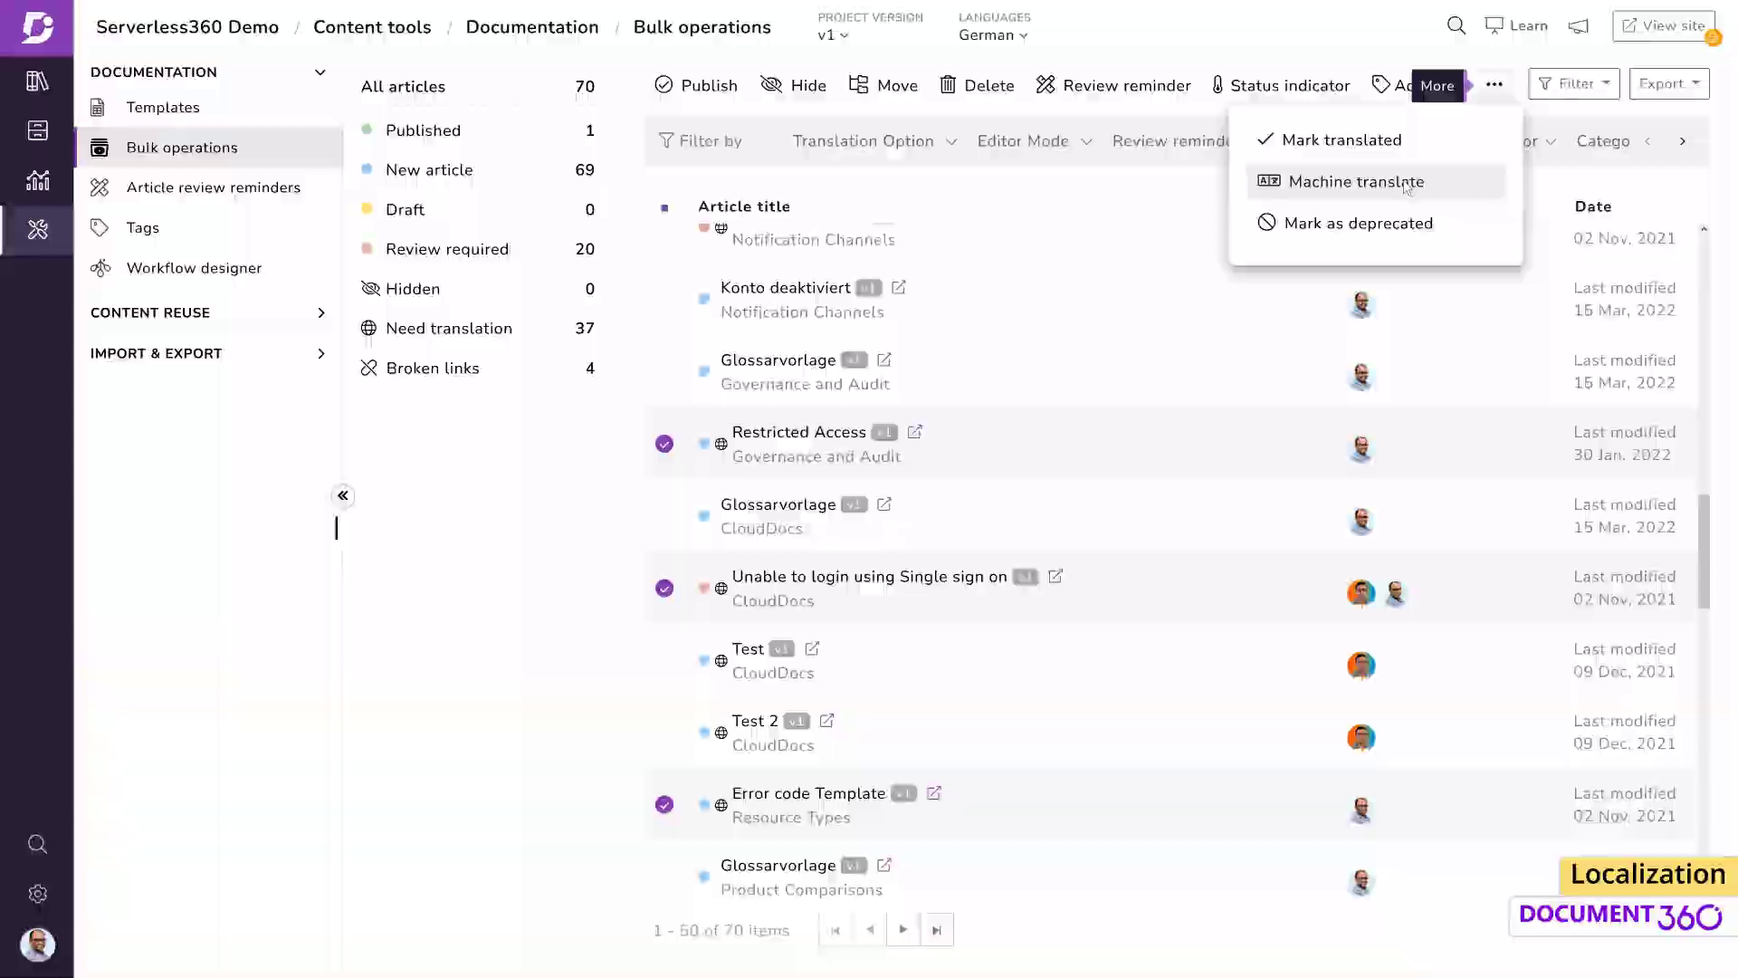